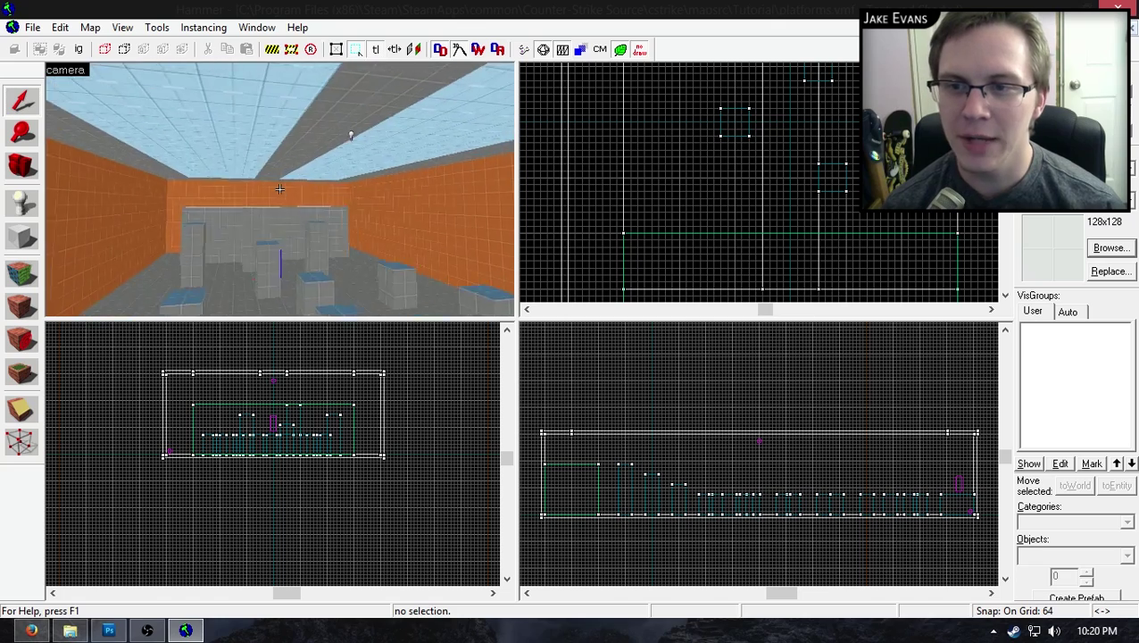
Step: Place a new point entity on the white starting platform beside the existing player model and open its object properties
key("w")
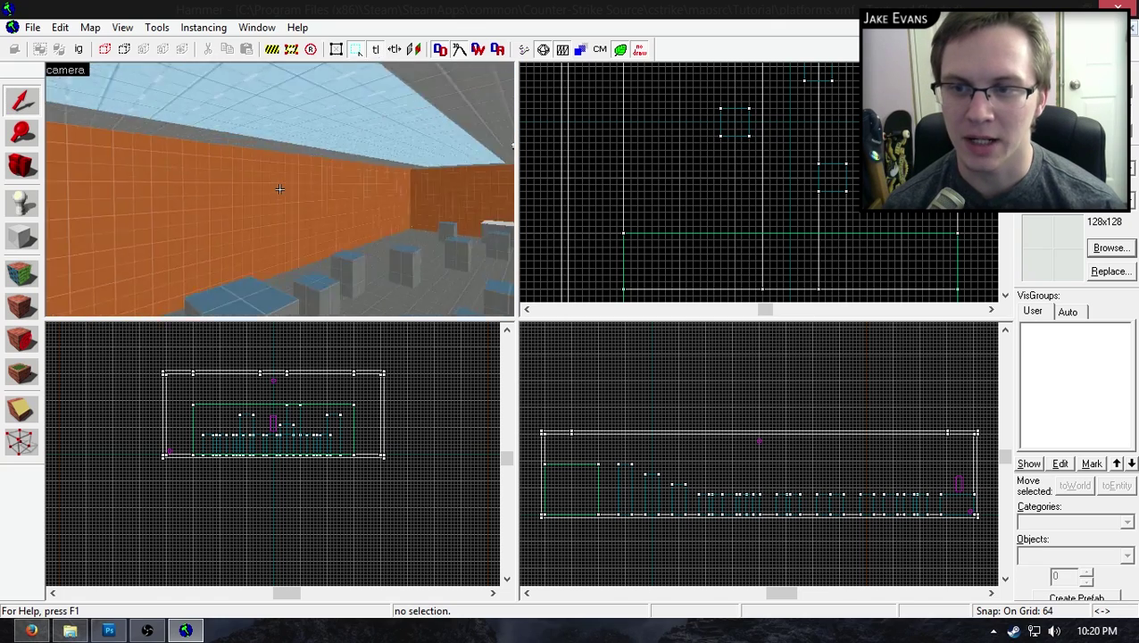
key("w")
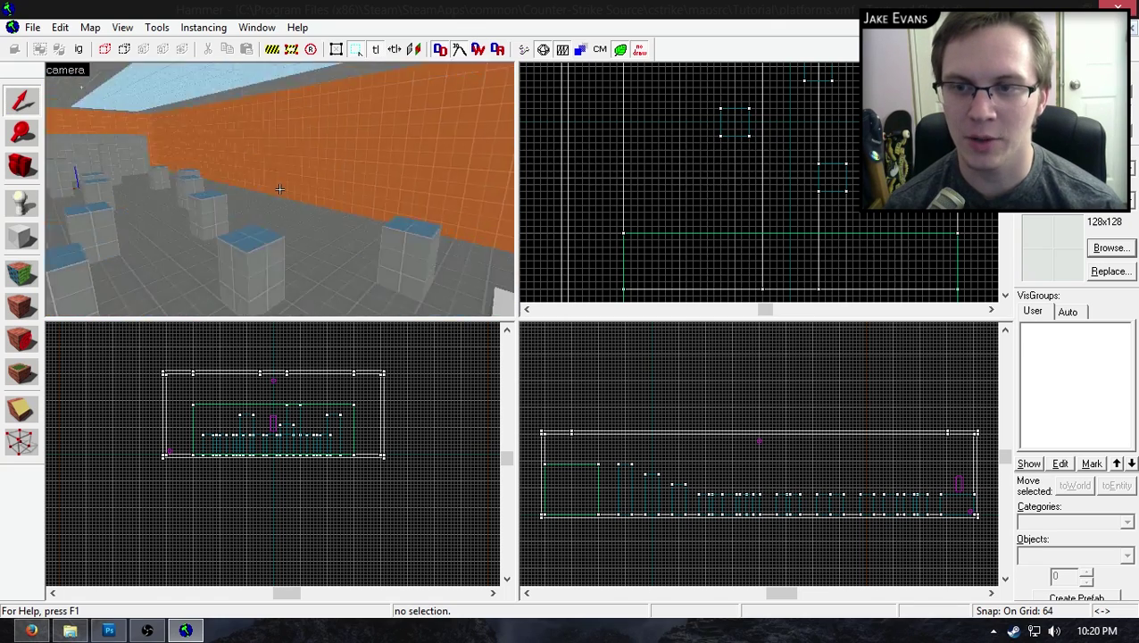
key("w")
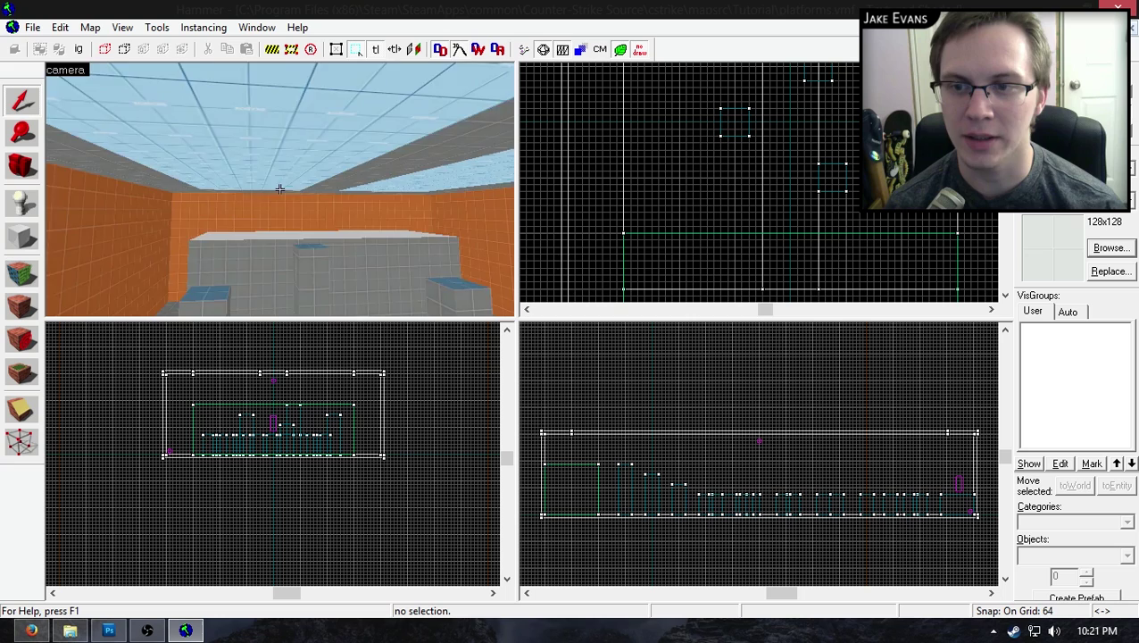
key("w")
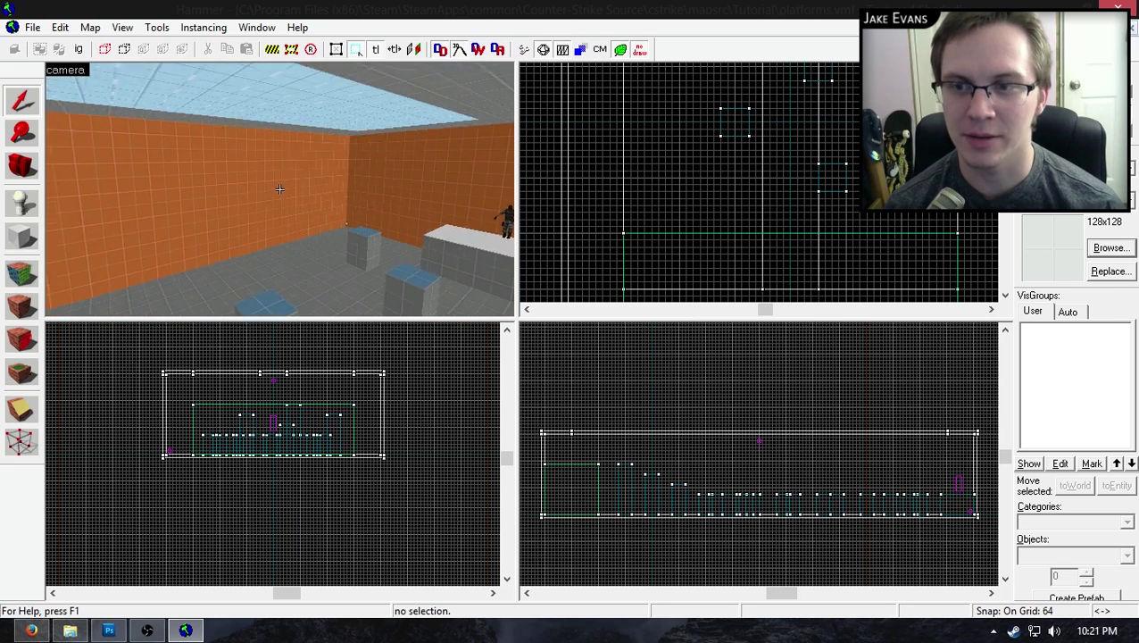
key("w")
key("z")
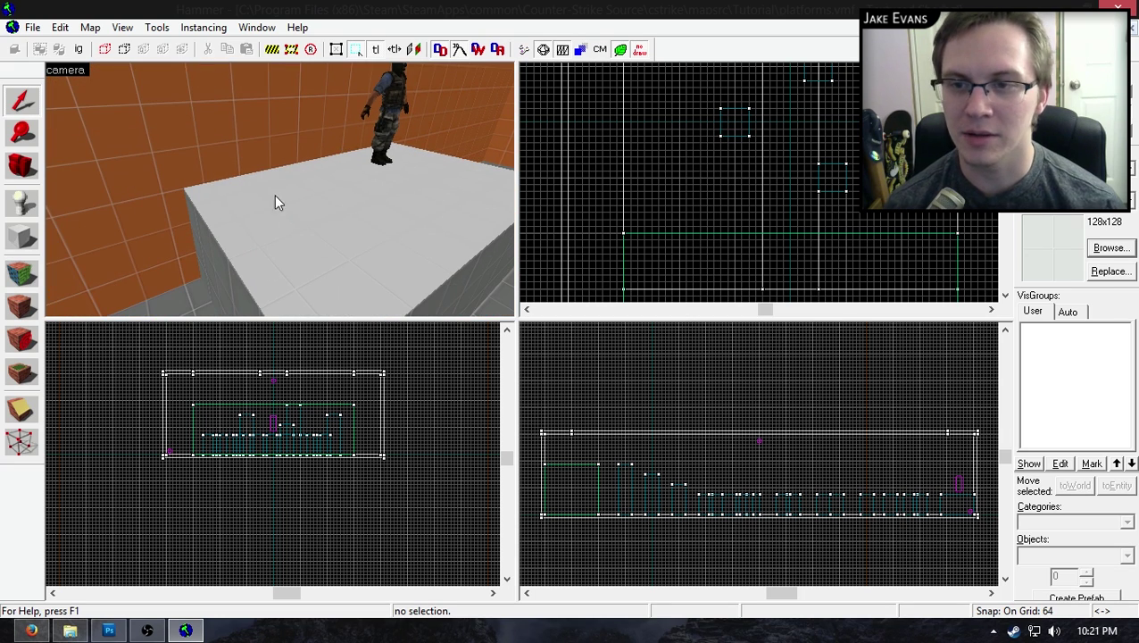
key("shift+e")
left_click(231, 198)
key("alt+Return")
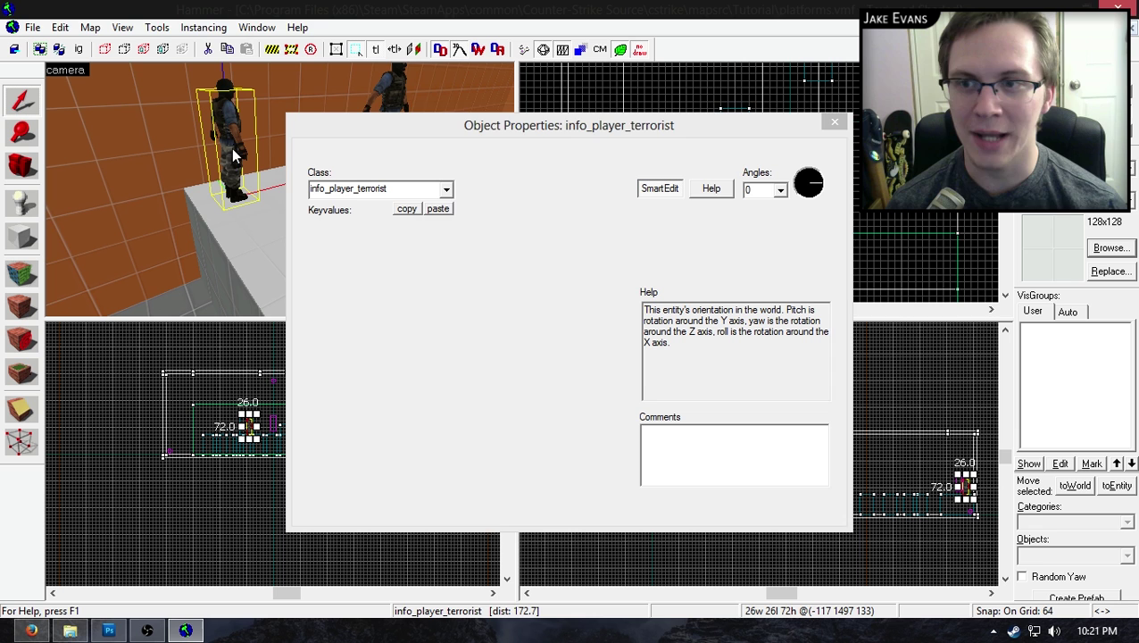
Step: Change the new entity's class to filter_activator_name and apply it
double_click(412, 187)
type("fil")
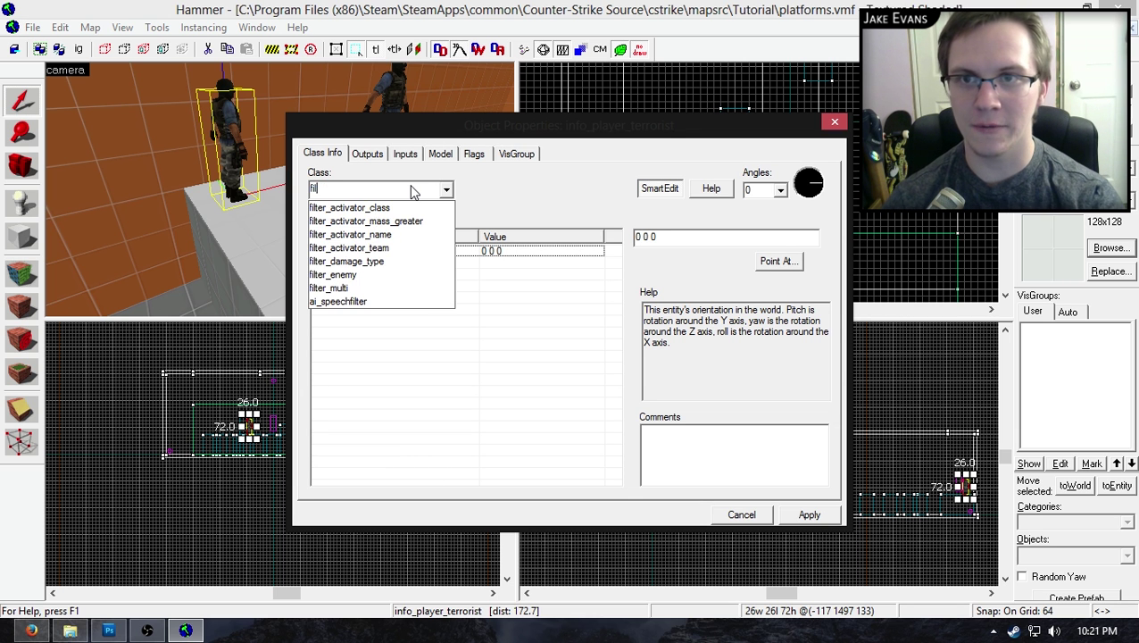
type("ter_enti")
key("BackSpace")
key("BackSpace")
key("BackSpace")
key("BackSpace")
key("BackSpace")
key("BackSpace")
key("BackSpace")
key("BackSpace")
key("BackSpace")
key("BackSpace")
key("BackSpace")
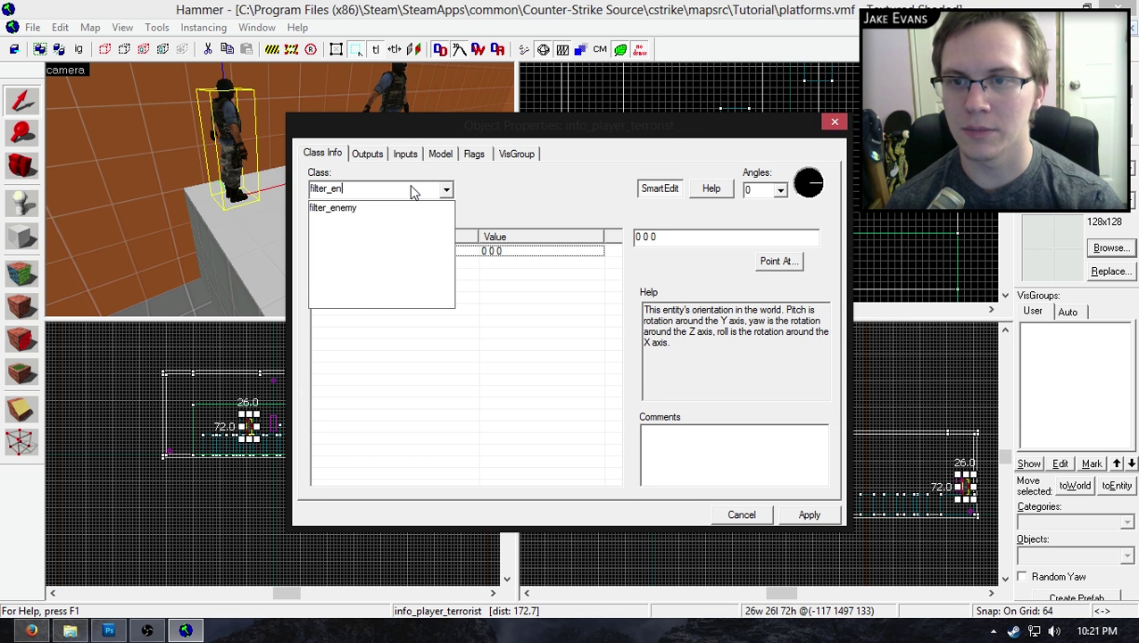
type("filter")
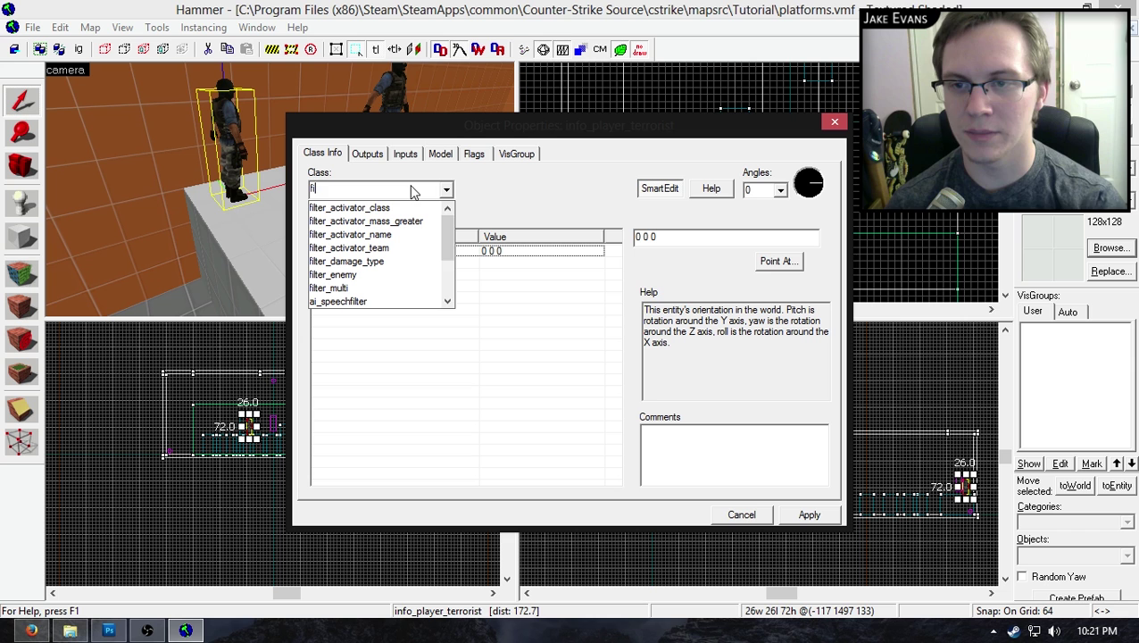
left_click(393, 235)
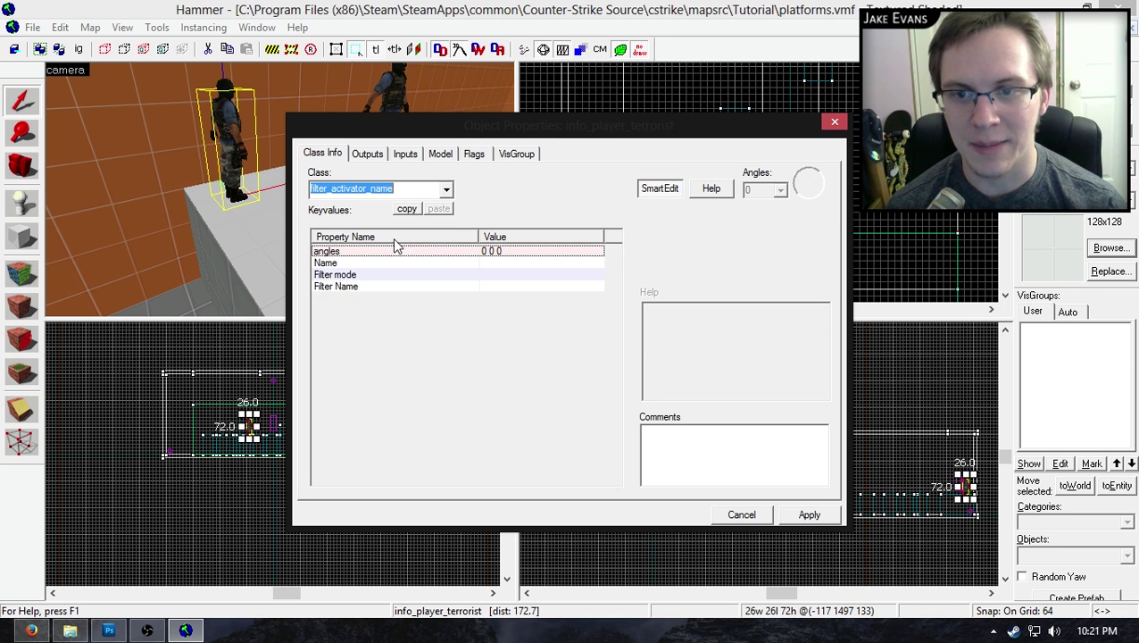
left_click(795, 515)
Step: Name the filter entity NameFilter and apply the change
left_click(459, 265)
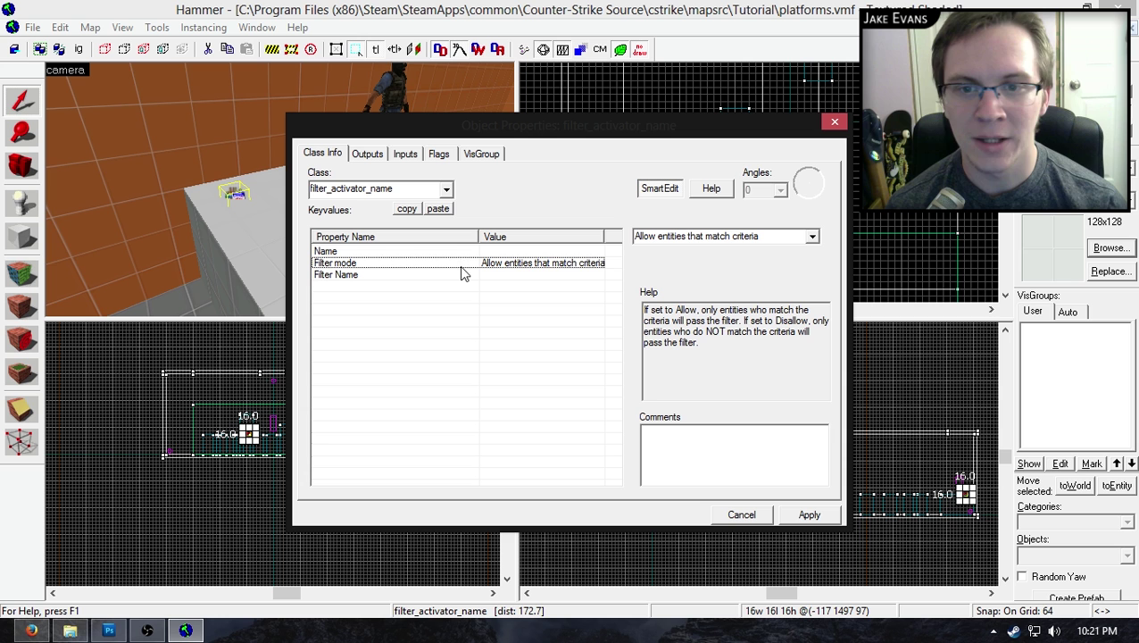
left_click(533, 253)
left_click(664, 237)
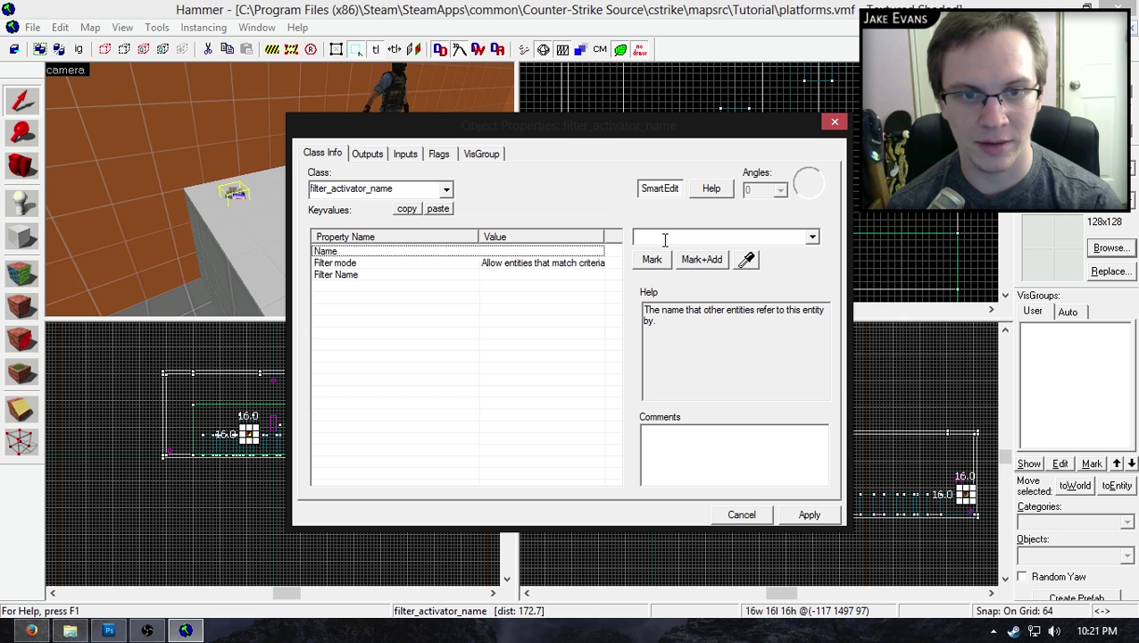
type("NameFilter")
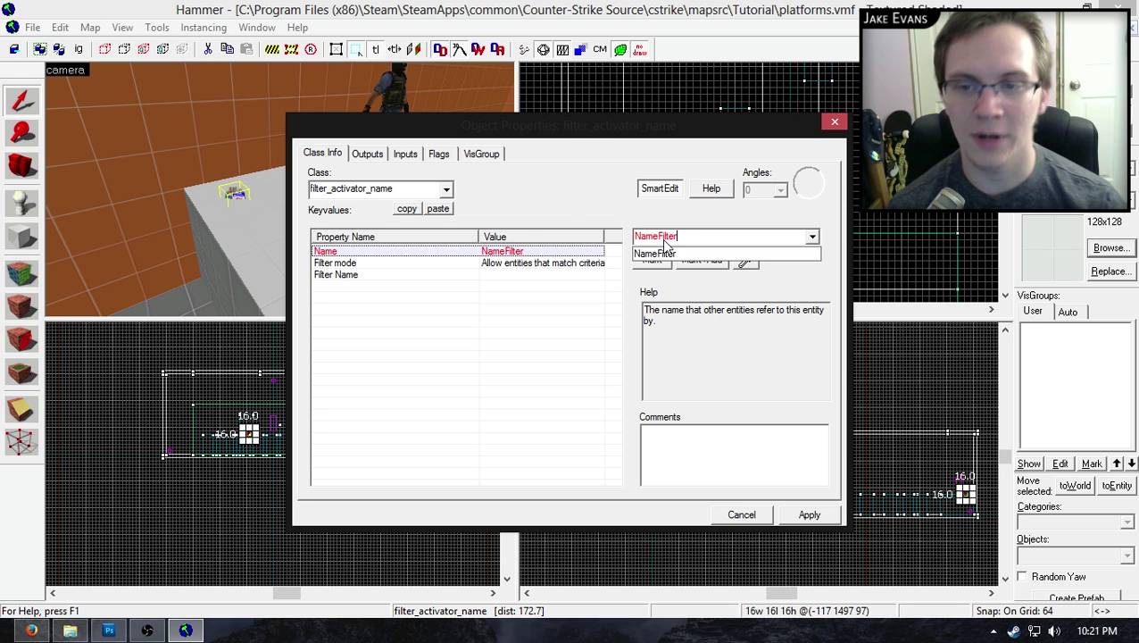
key("Return")
left_click(809, 514)
Step: Set the filter entity's Filter Name property to active and apply it
left_click(384, 279)
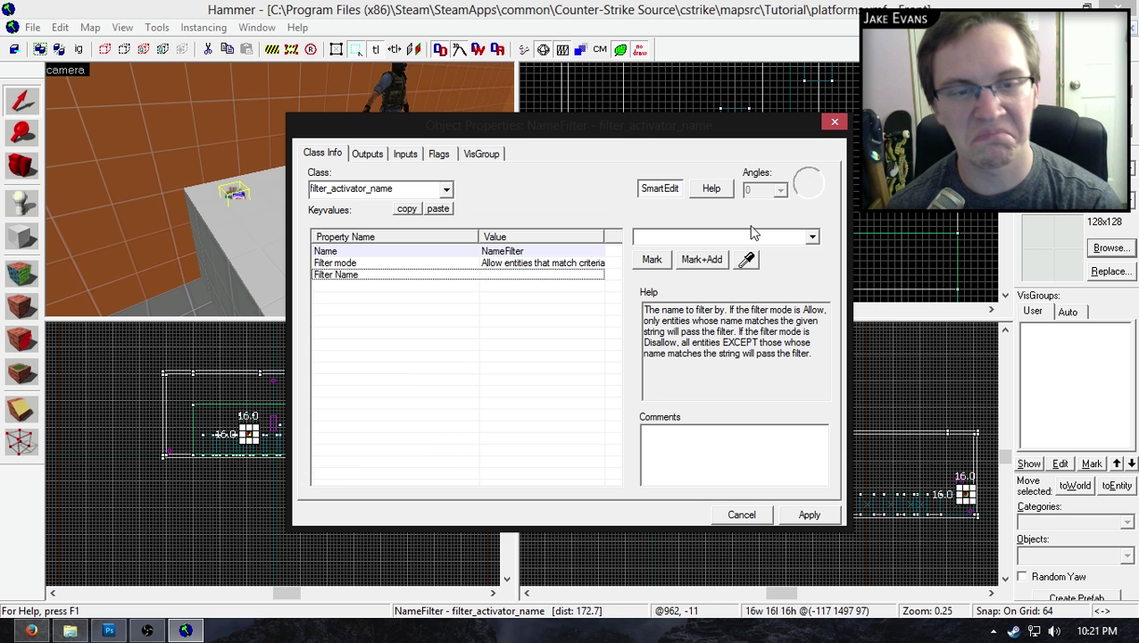
type("active")
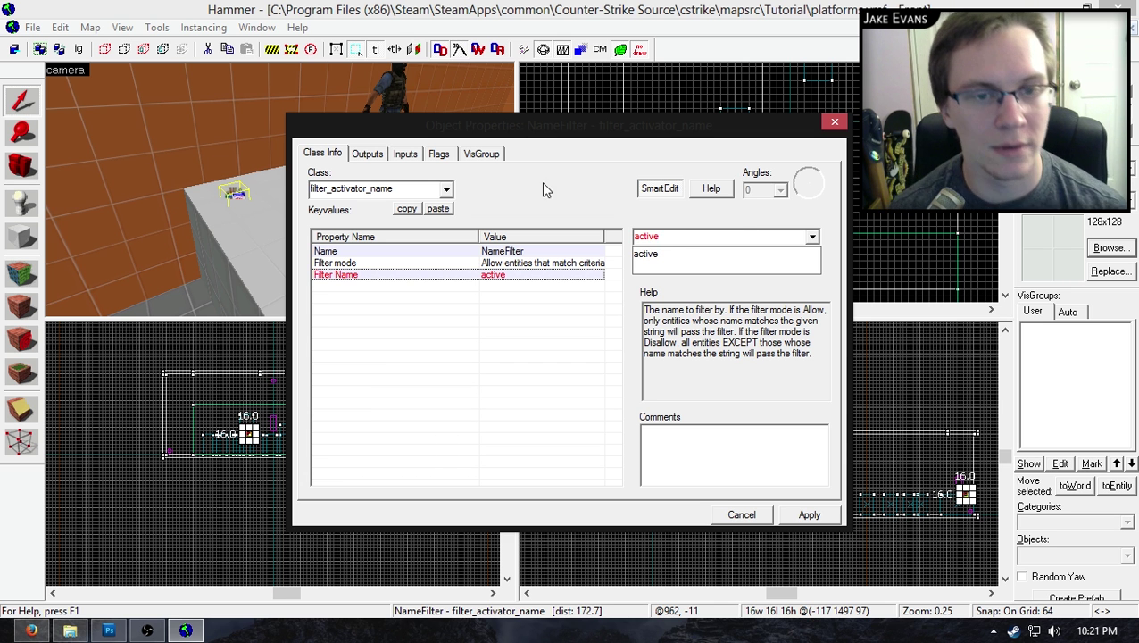
left_click(542, 185)
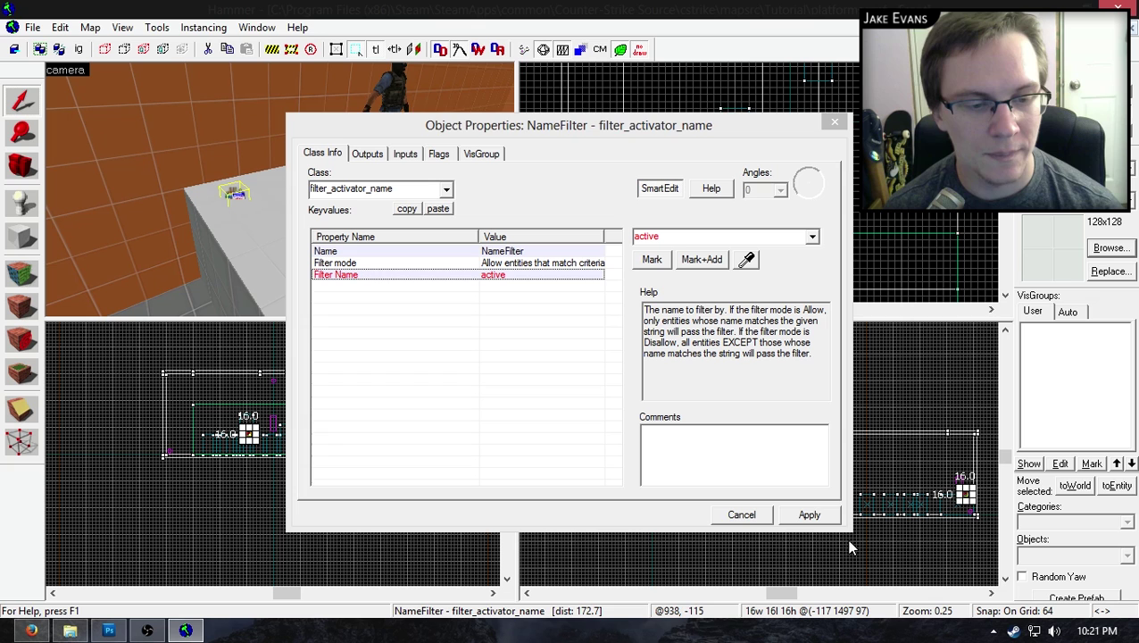
left_click(808, 517)
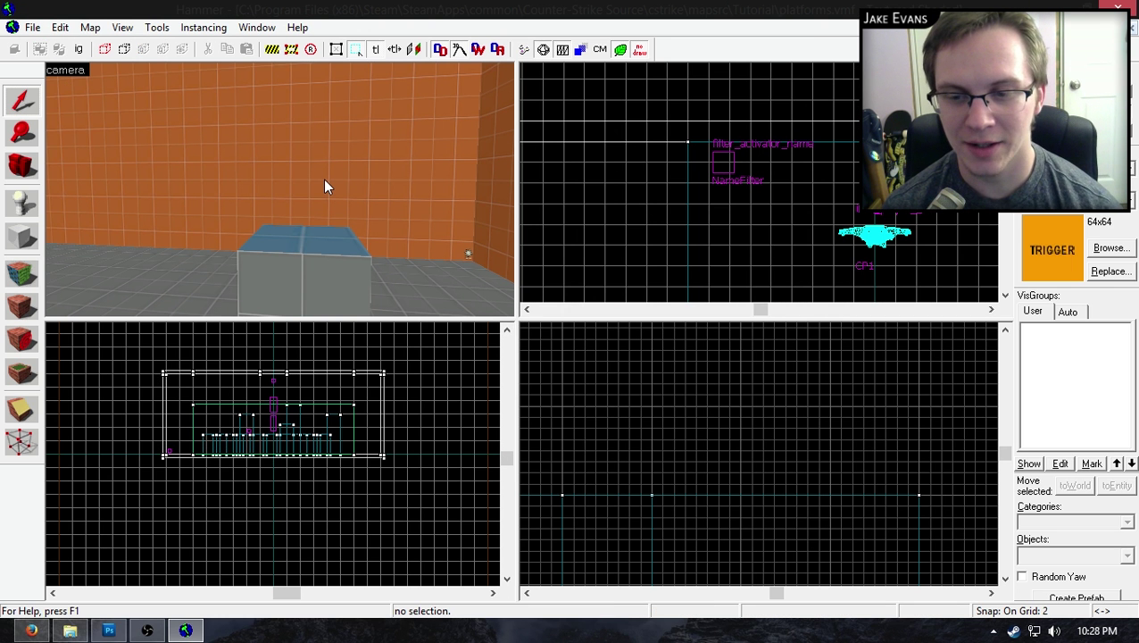
Step: Copy the blue-topped platform block 2 units upward and shrink the copy to a 2-unit-thick slab covering the platform's top
key("z")
key("w")
key("w")
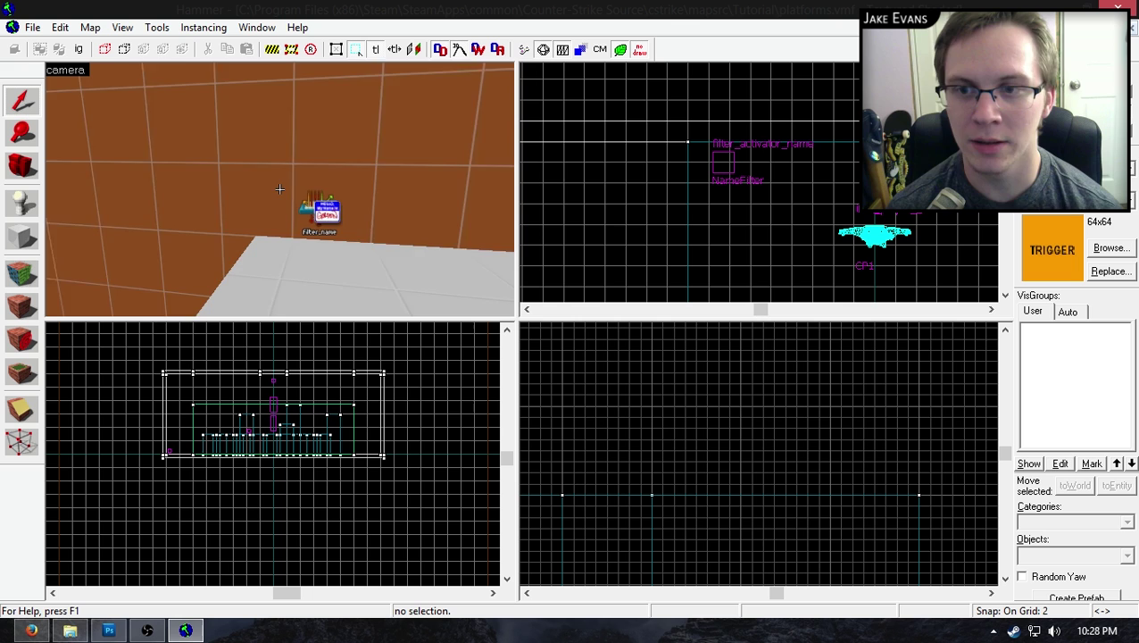
key("z")
key("z")
key("s")
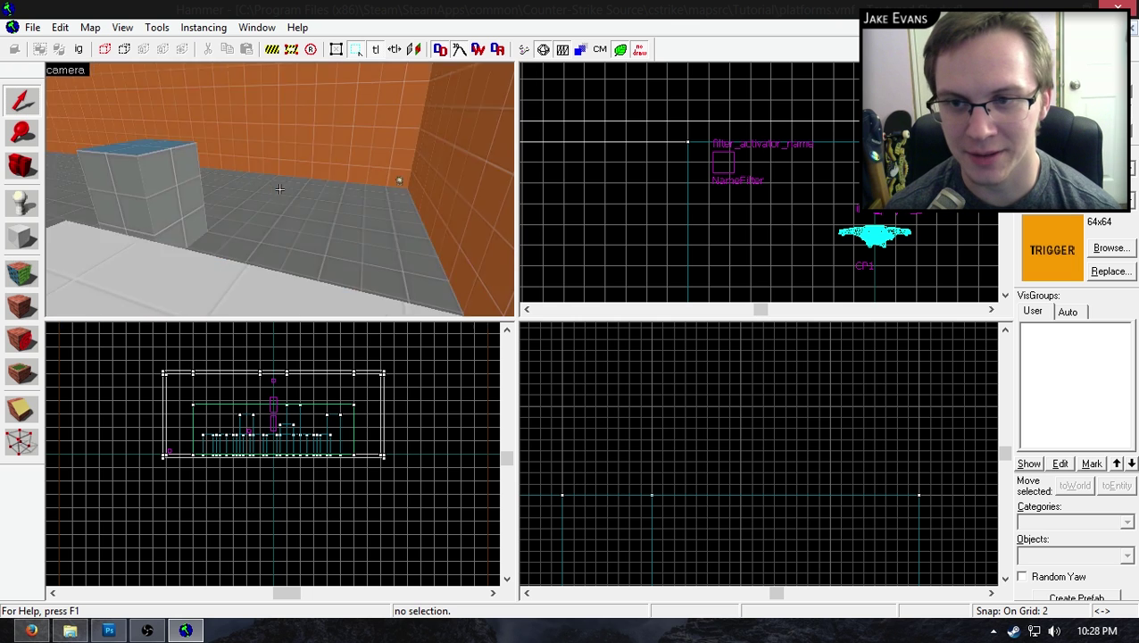
key("z")
left_click(281, 197)
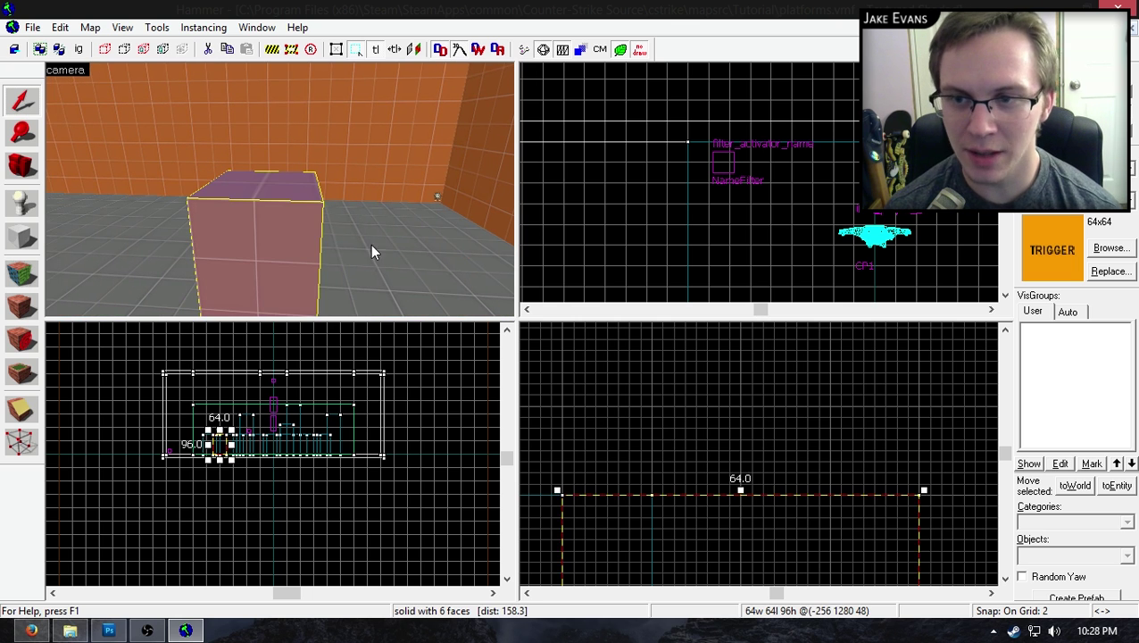
scroll(674, 445, "up", 5)
scroll(689, 478, "up", 5)
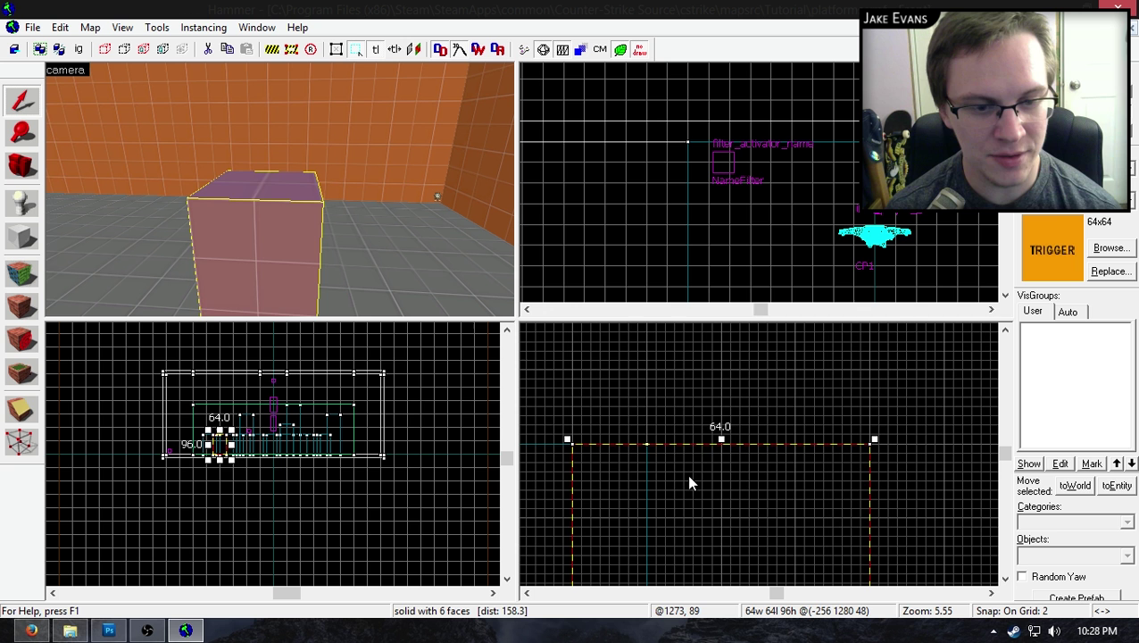
scroll(686, 394, "down", 8)
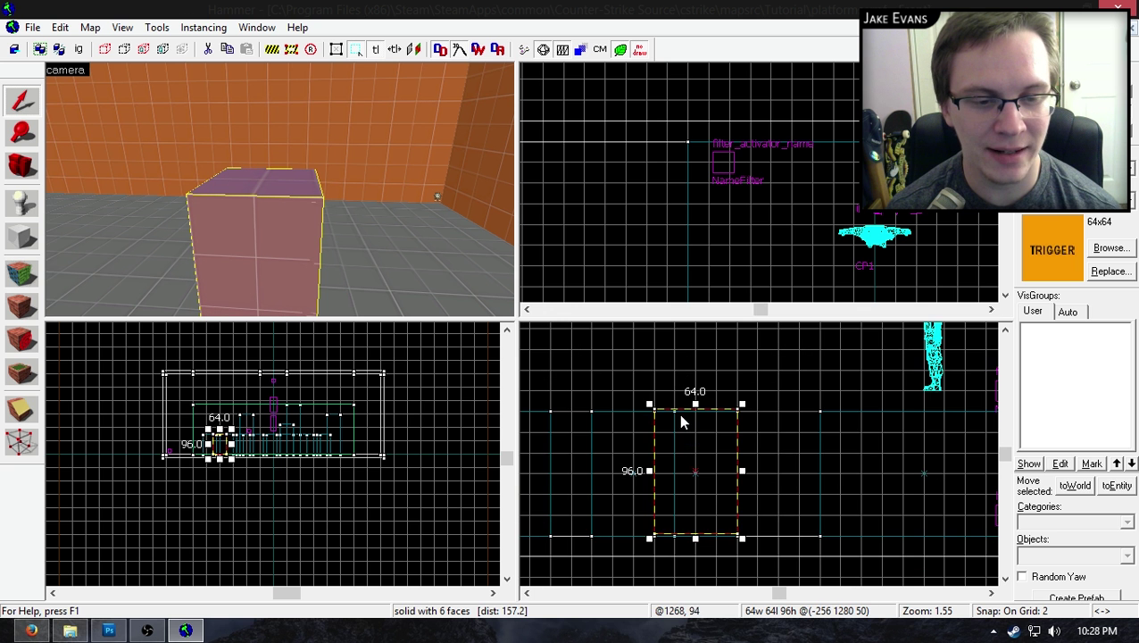
scroll(632, 393, "up", 3)
left_click_drag(678, 559, 685, 354)
Step: Apply the tools/toolstrigger texture to all faces of the thin slab on the platform
key("z")
key("w")
key("a")
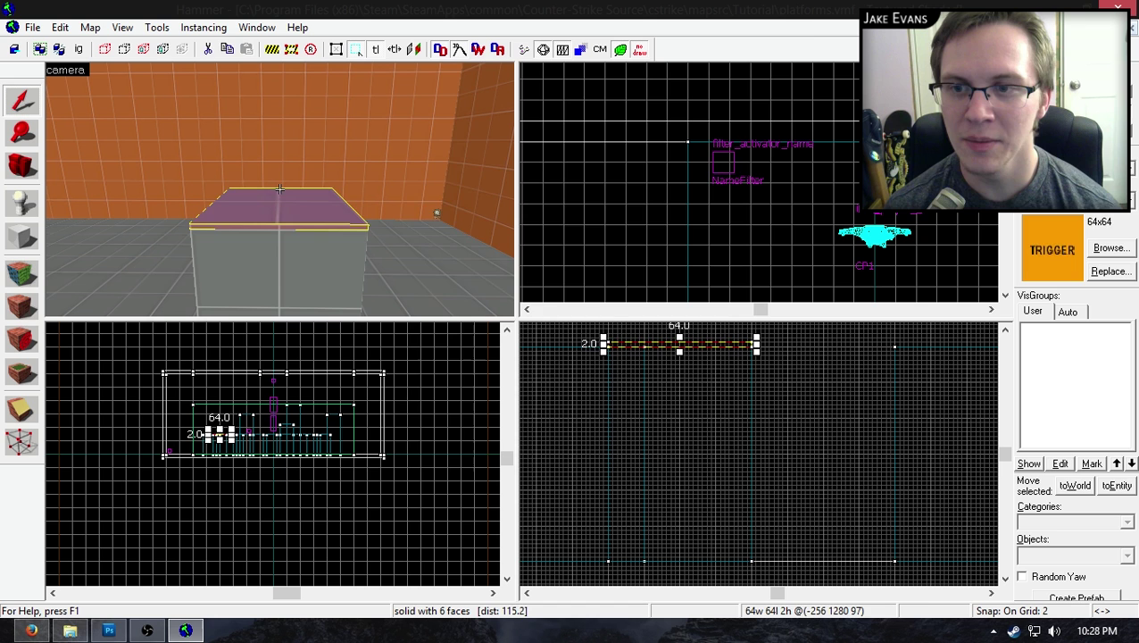
key("z")
key("shift+a")
left_click(668, 327)
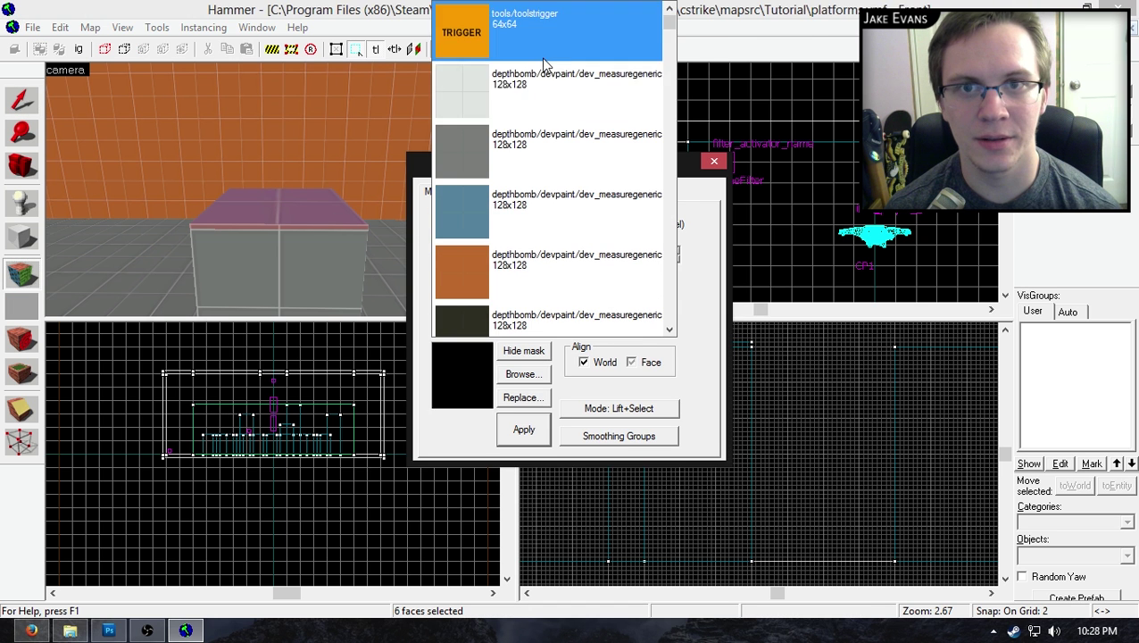
left_click(549, 31)
left_click(713, 162)
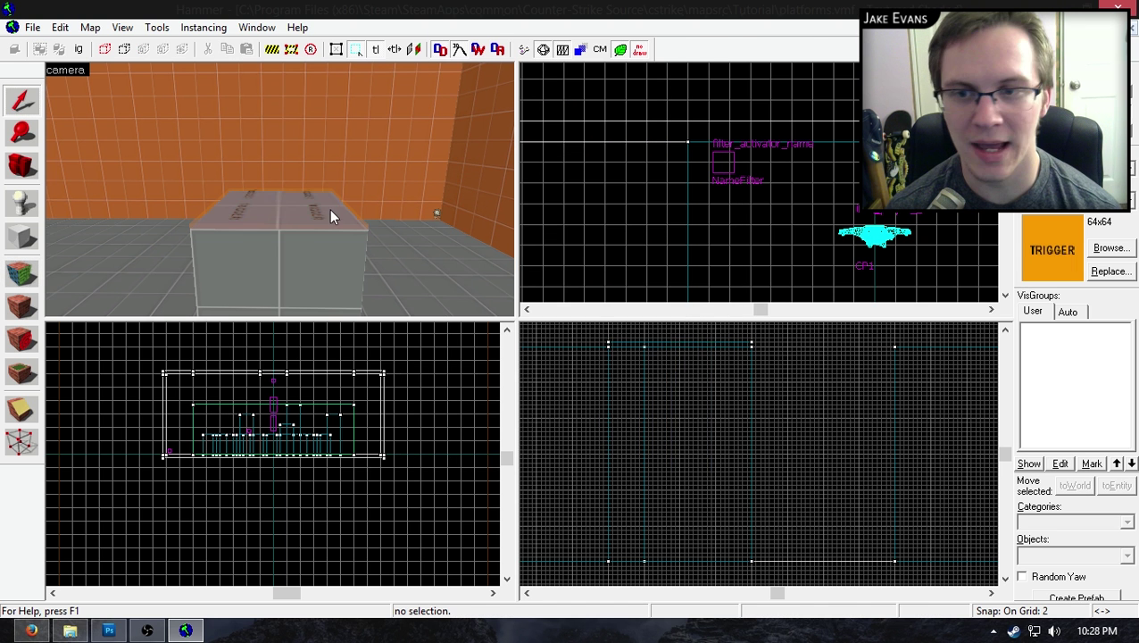
Step: Tie the trigger-textured slab to an entity of class trigger_teleport and apply the class
scroll(679, 384, "up", 3)
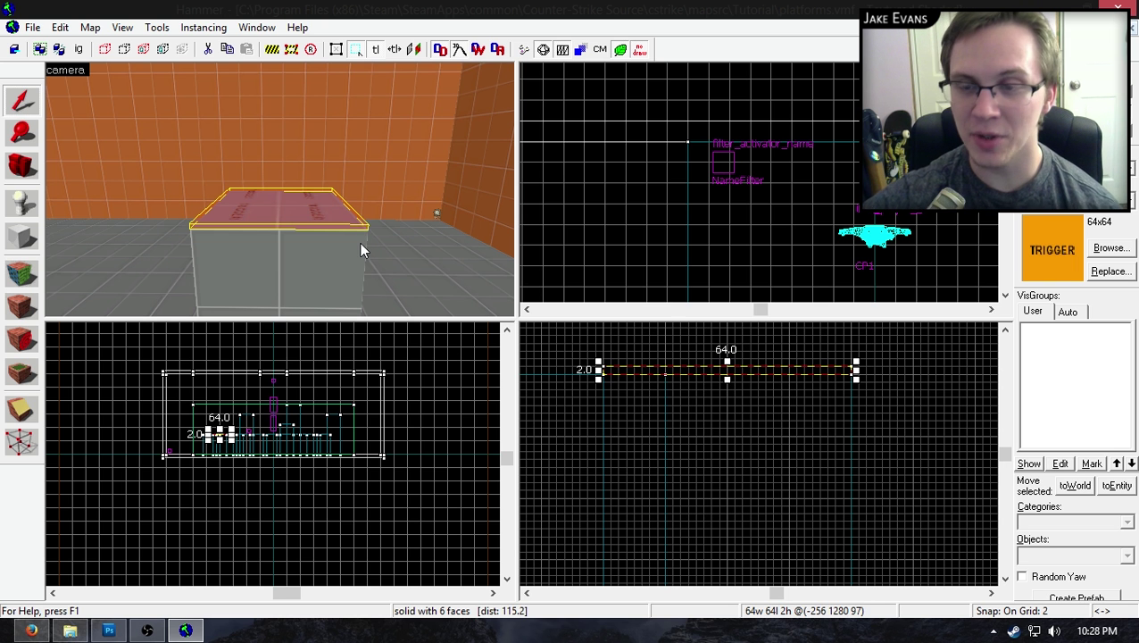
key("ctrl+t")
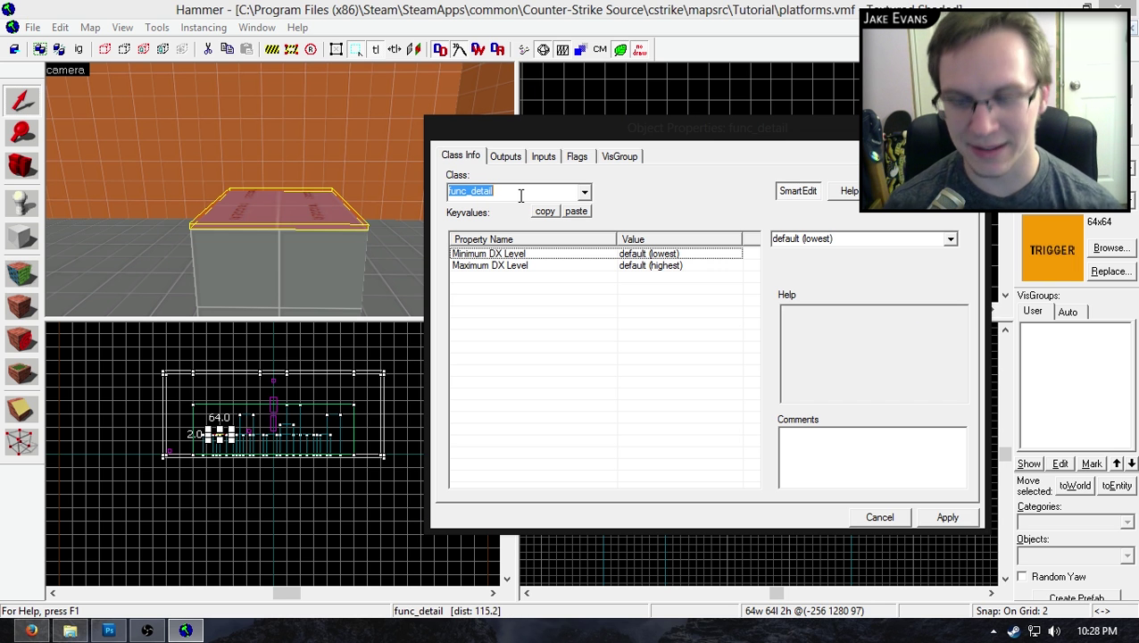
type("trigger_teleport")
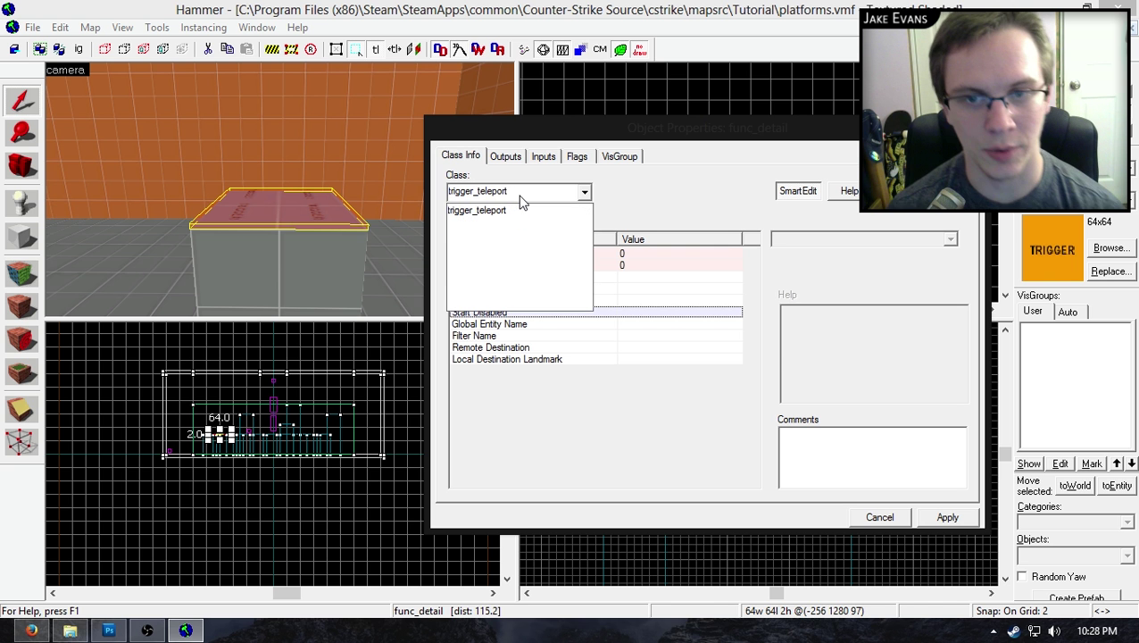
left_click(523, 210)
left_click(945, 518)
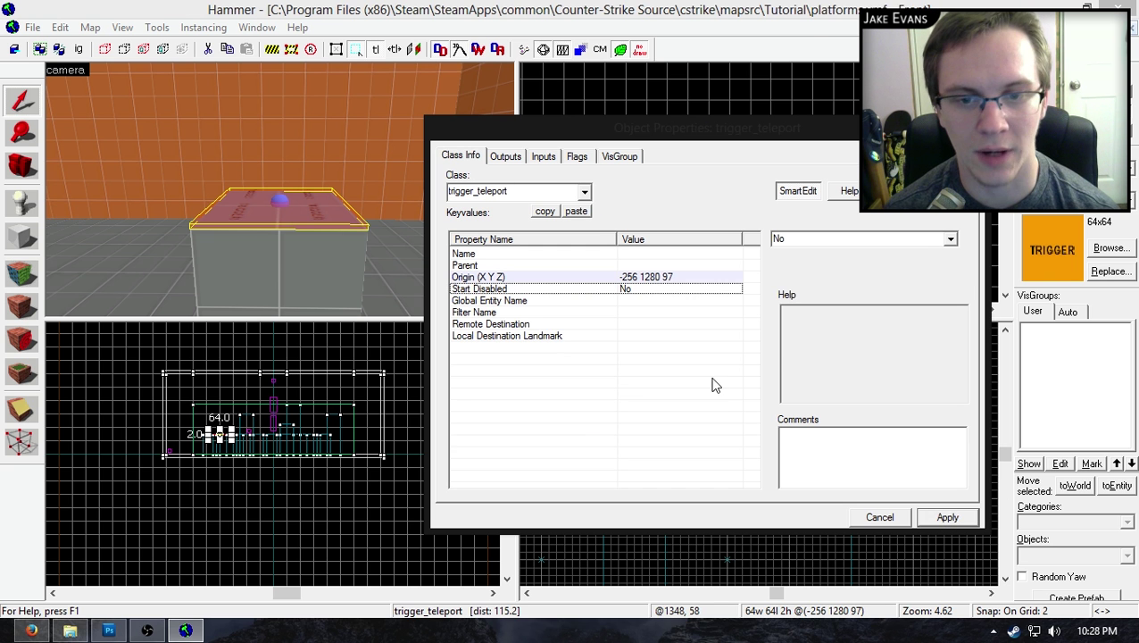
Step: Enable the Clients flag on the trigger_teleport and apply it
left_click(577, 156)
left_click(455, 195)
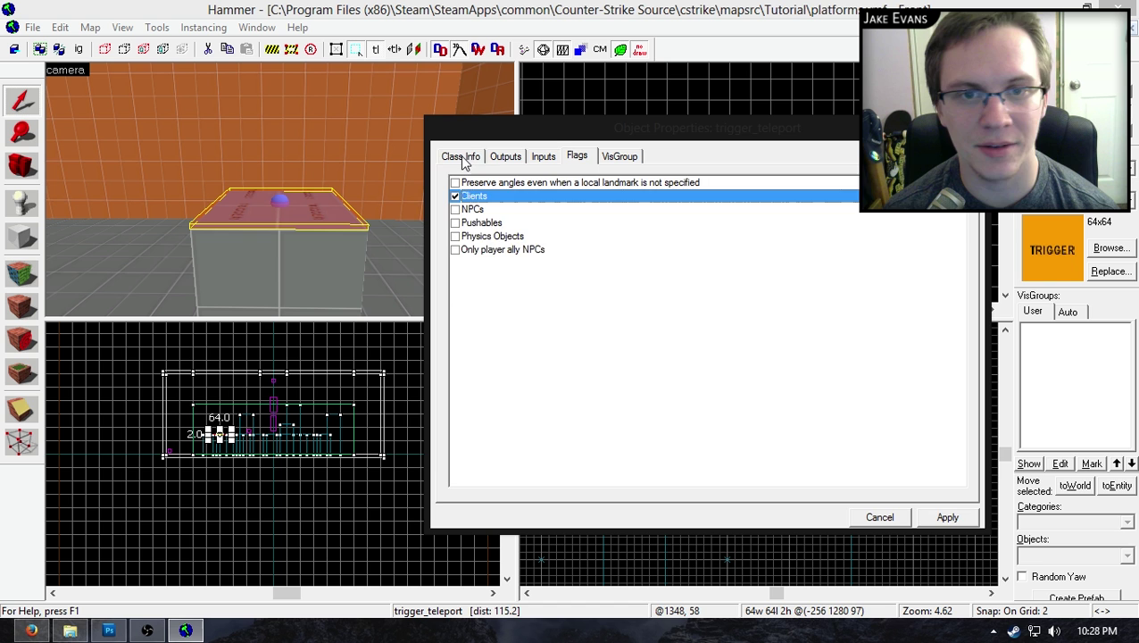
left_click(461, 157)
left_click(942, 520)
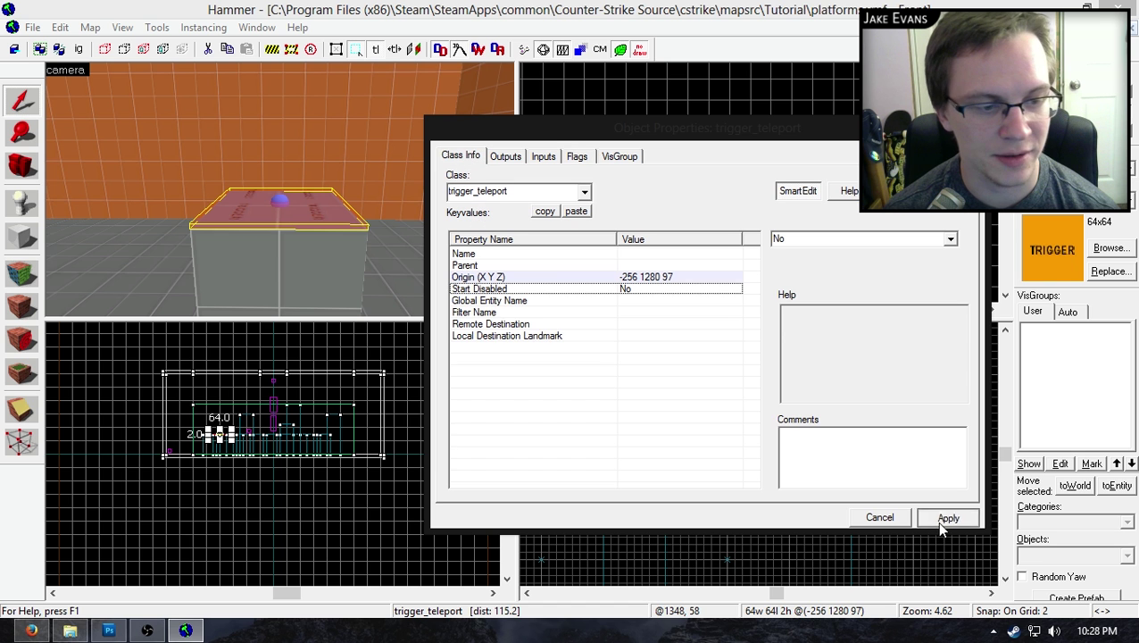
Step: Set the trigger_teleport's Remote Destination to CP1 and apply it
left_click(495, 324)
left_click(789, 237)
type("CP")
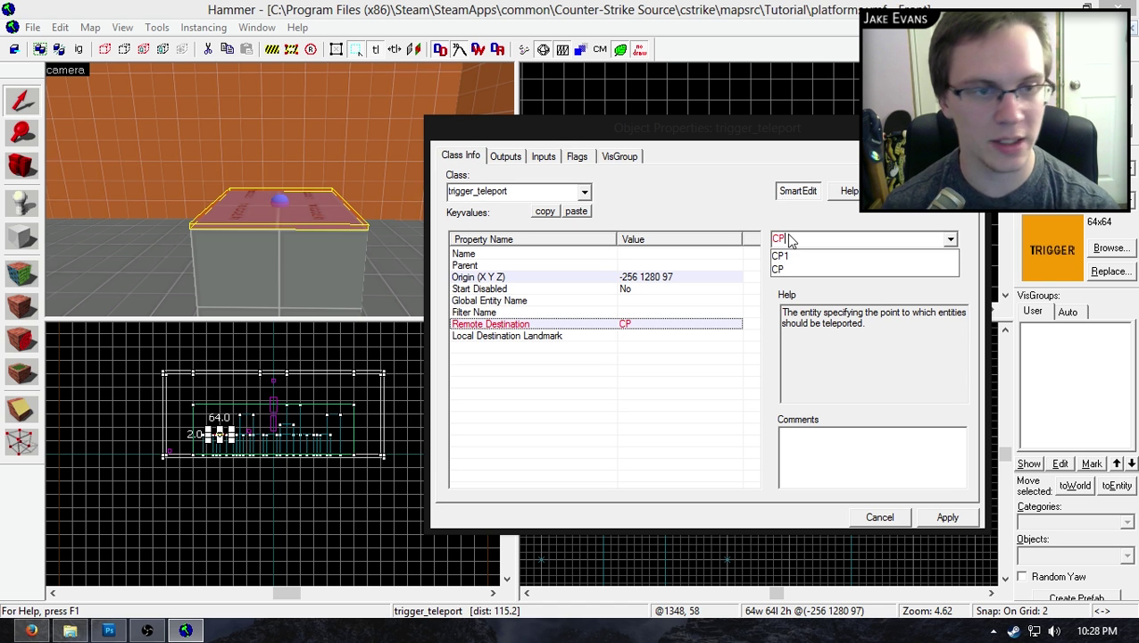
type("1")
left_click(809, 453)
left_click(946, 523)
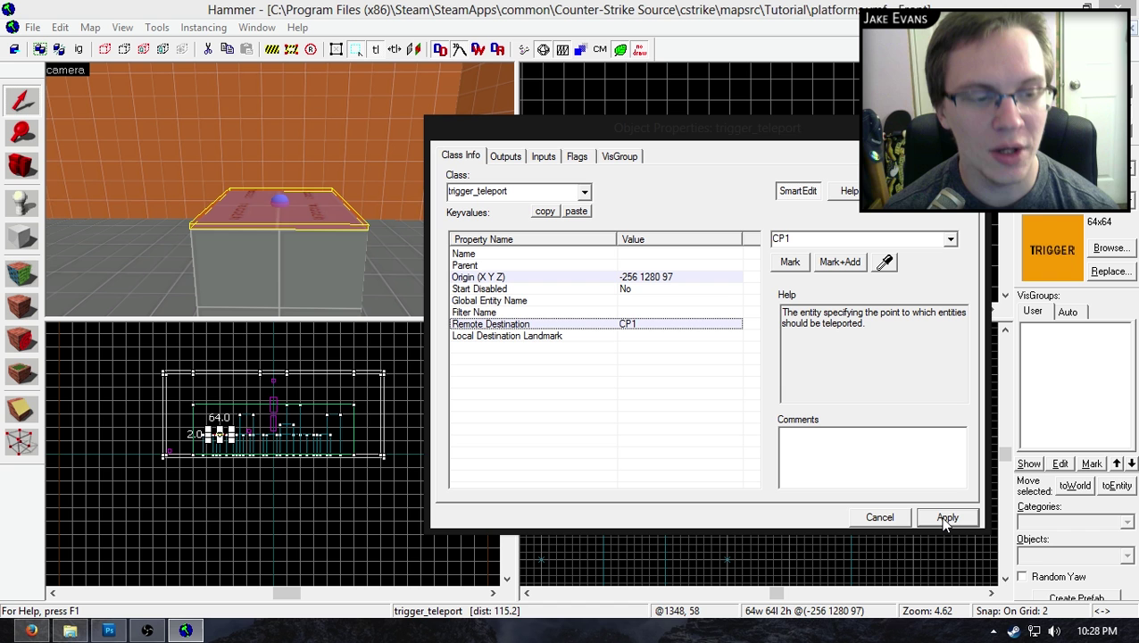
Step: Set the trigger_teleport's Filter Name to NameFilter, apply it and close the properties
left_click(586, 314)
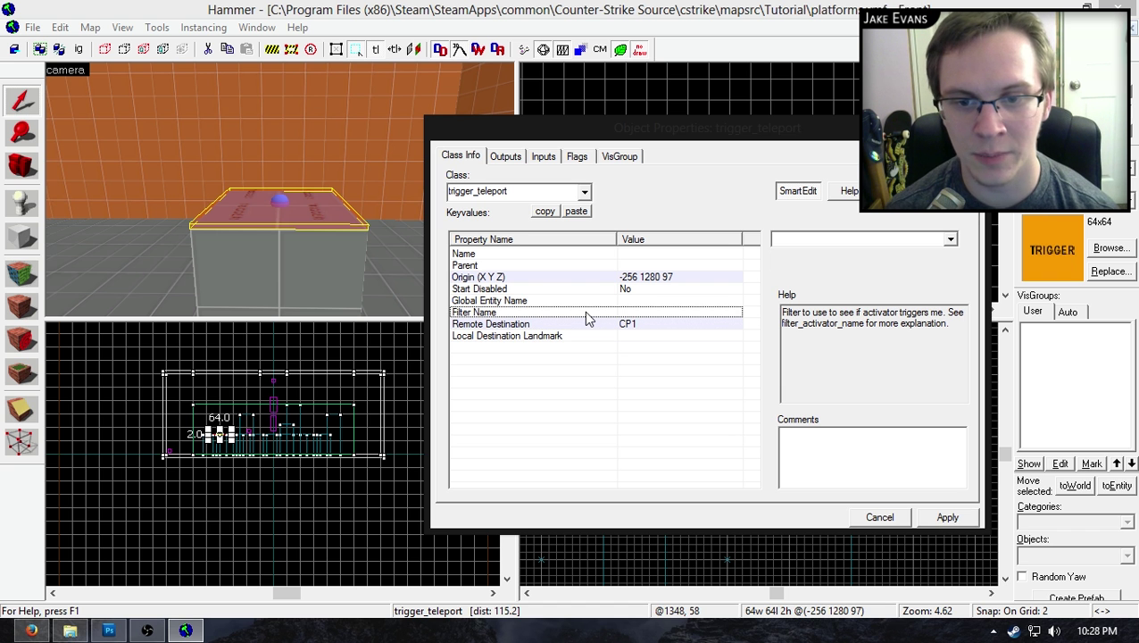
left_click(952, 239)
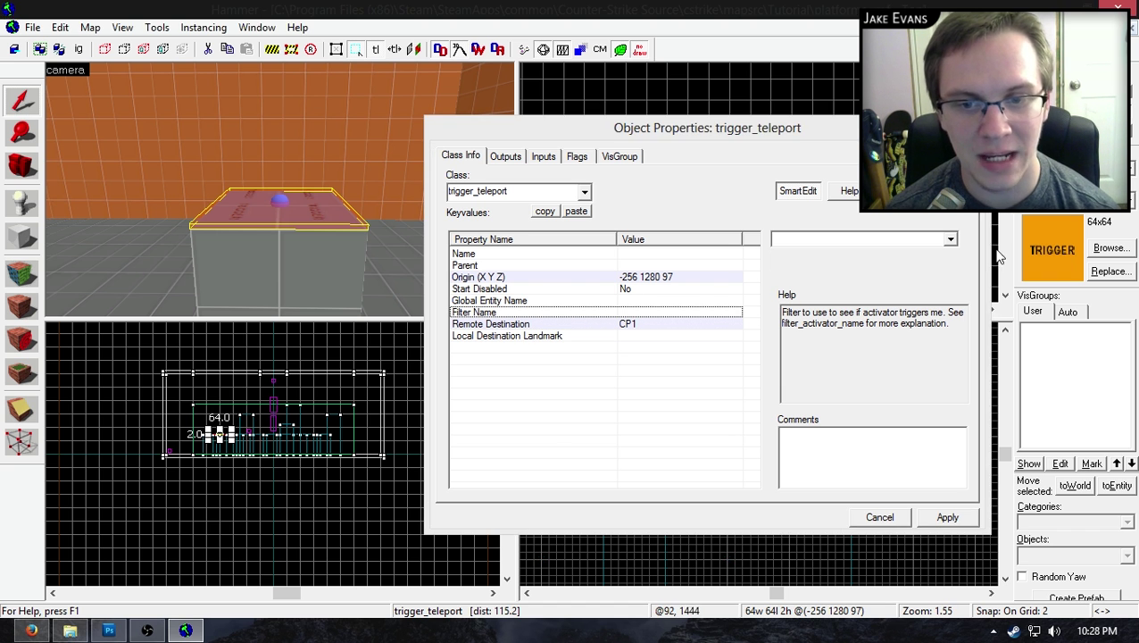
left_click(952, 240)
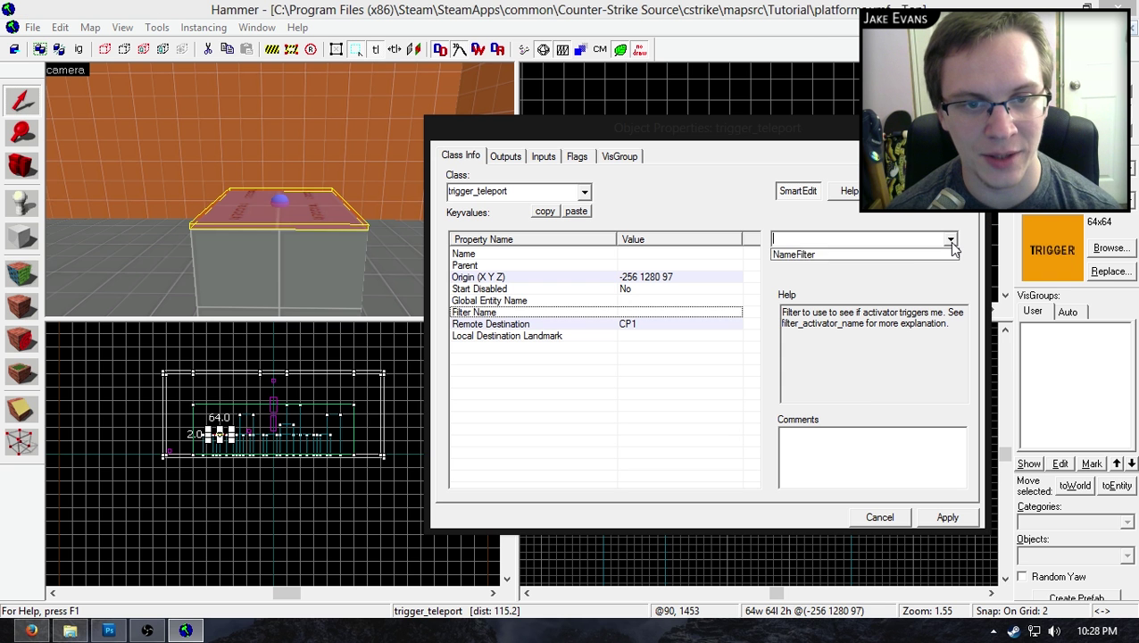
left_click(796, 254)
left_click(946, 519)
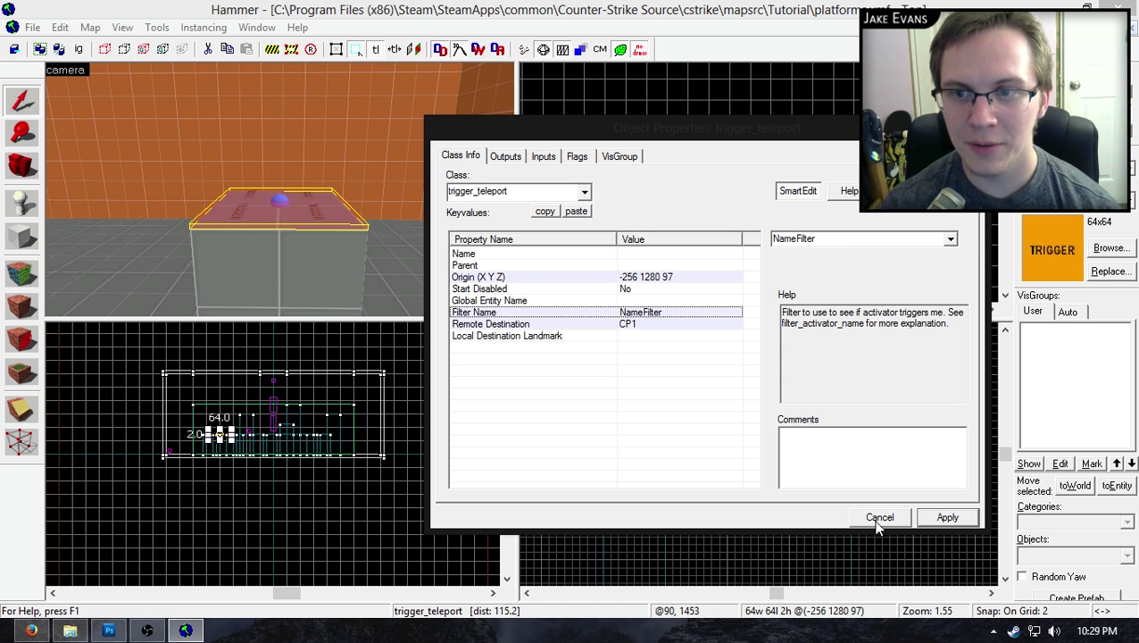
left_click(945, 518)
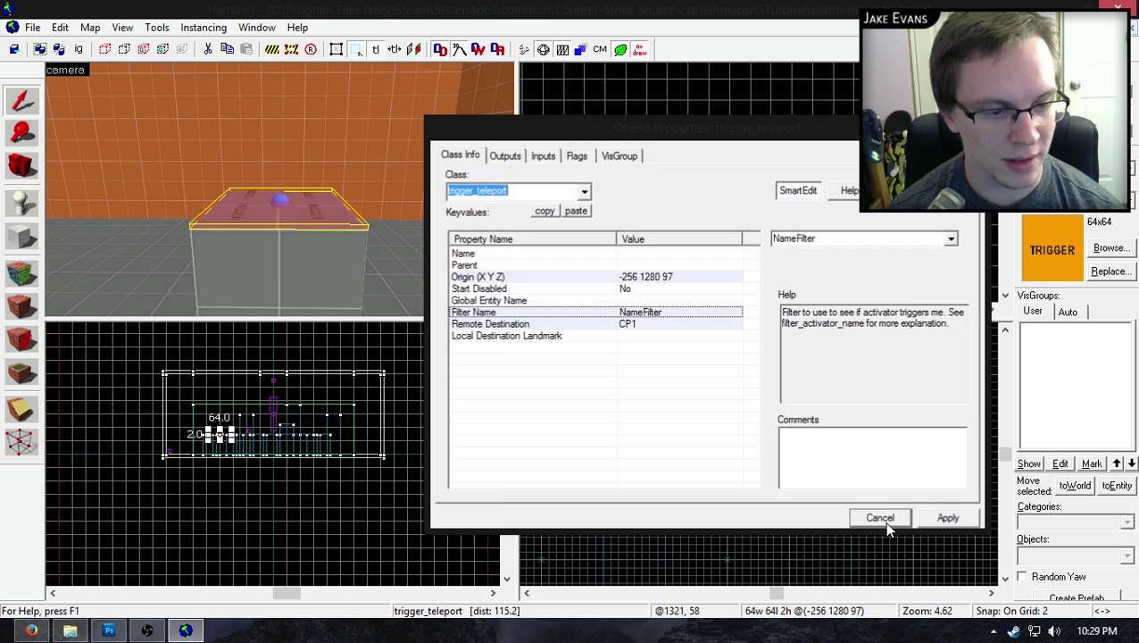
left_click(880, 518)
Step: Place a copy of the trigger_teleport slab 40 units directly above the original
scroll(624, 428, "down", 1)
scroll(705, 473, "up", 2)
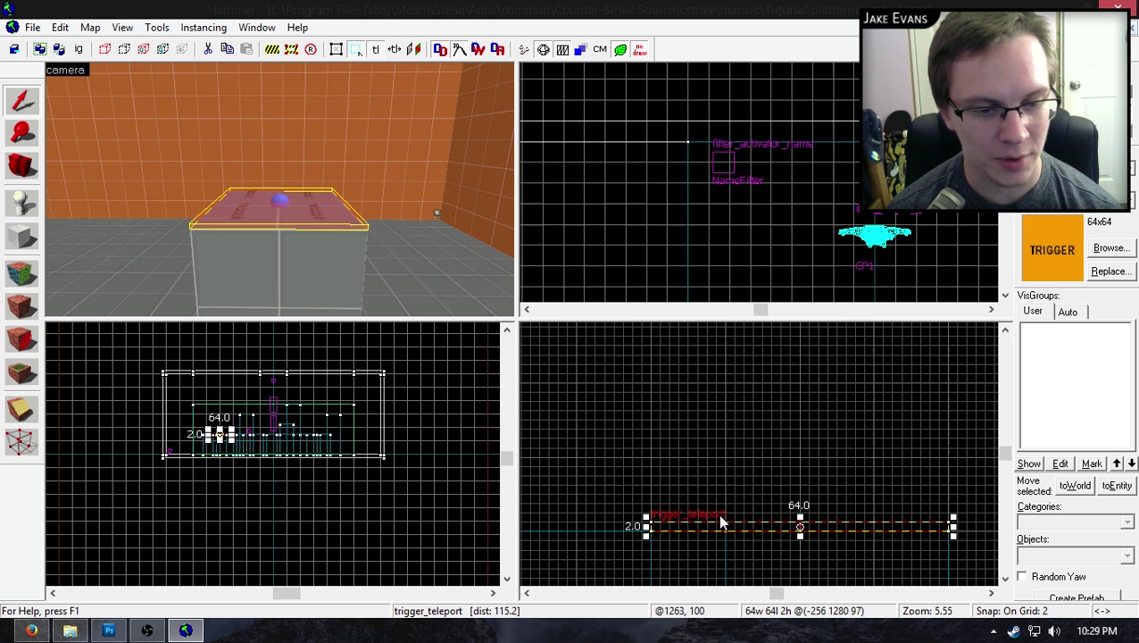
left_click_drag(720, 518, 714, 342)
key("z")
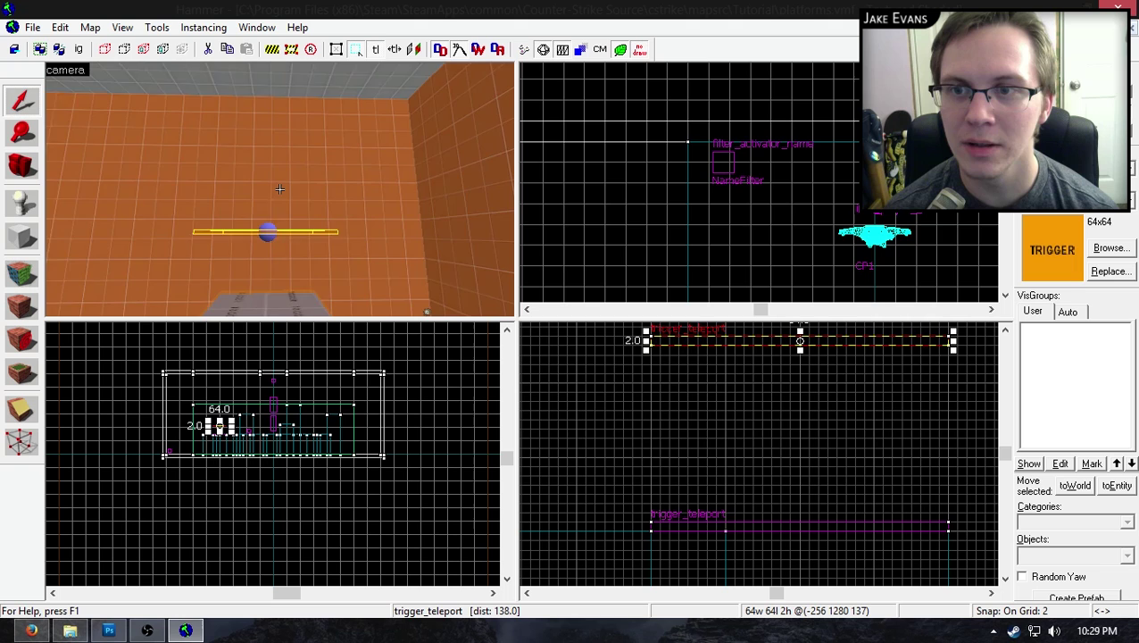
key("w")
key("z")
Step: Change the class of the raised trigger copy to trigger_multiple and apply it
double_click(293, 172)
left_click(499, 181)
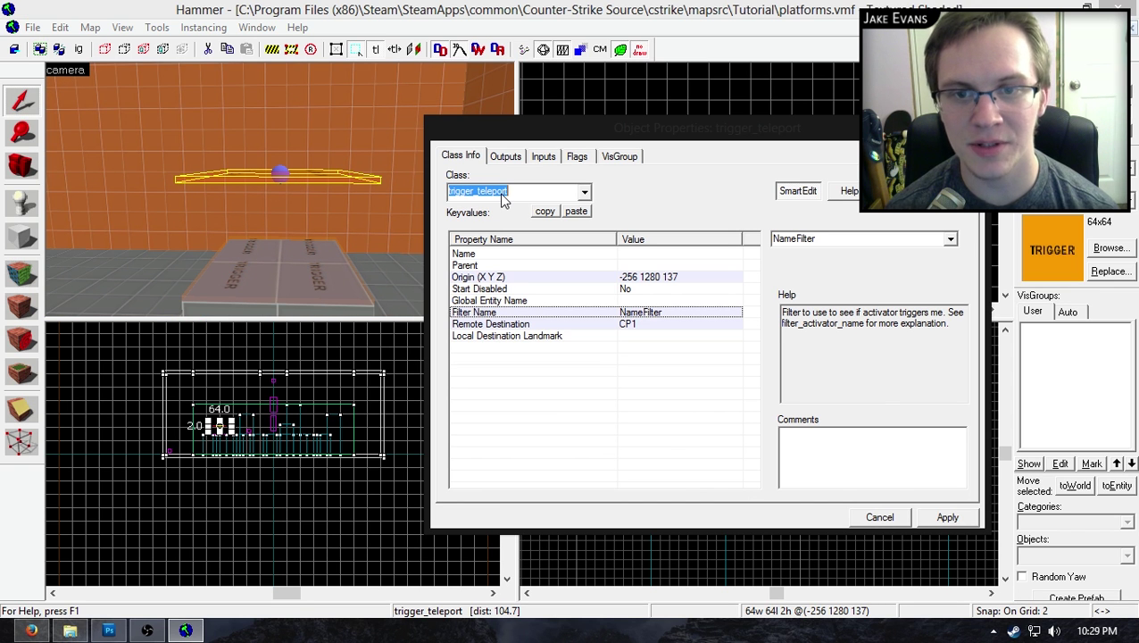
type("trig")
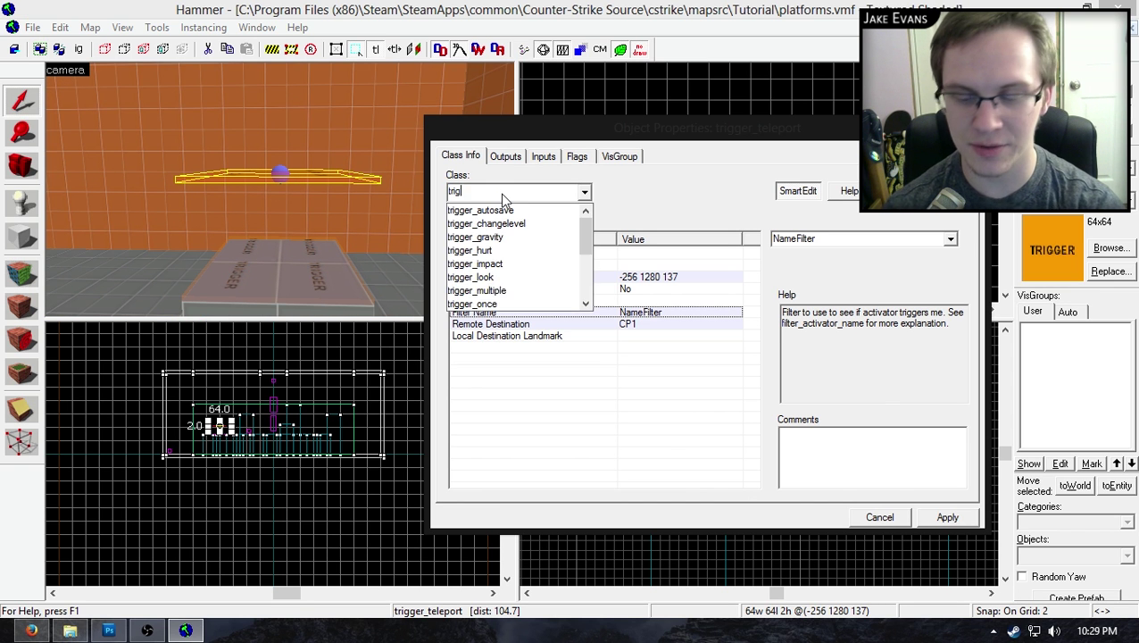
type("ger_multiple")
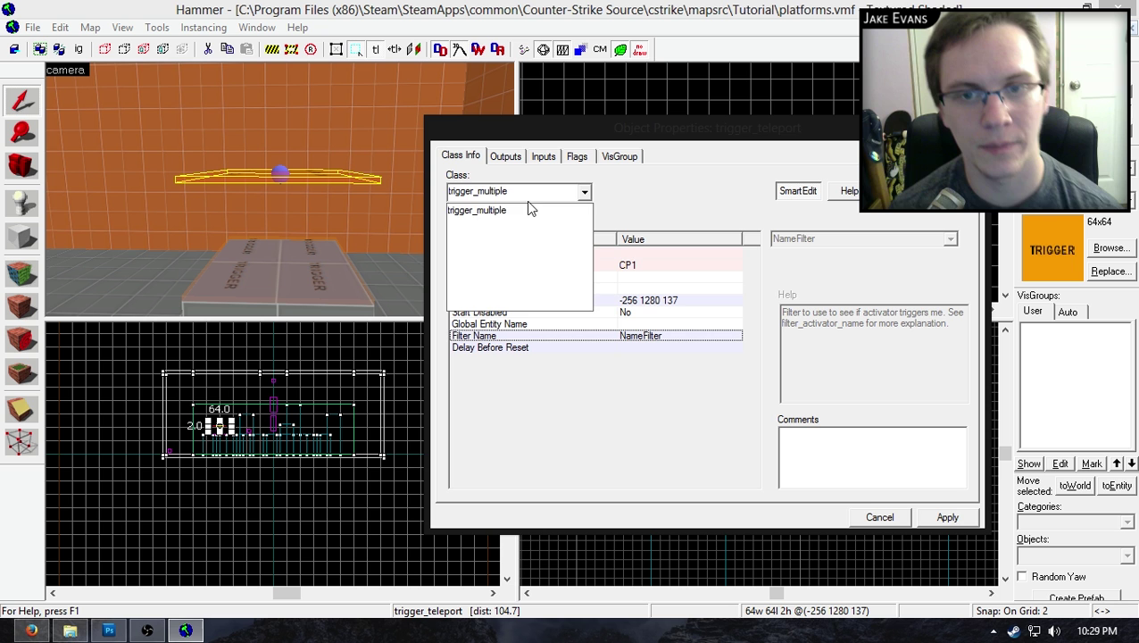
left_click(526, 210)
left_click(928, 517)
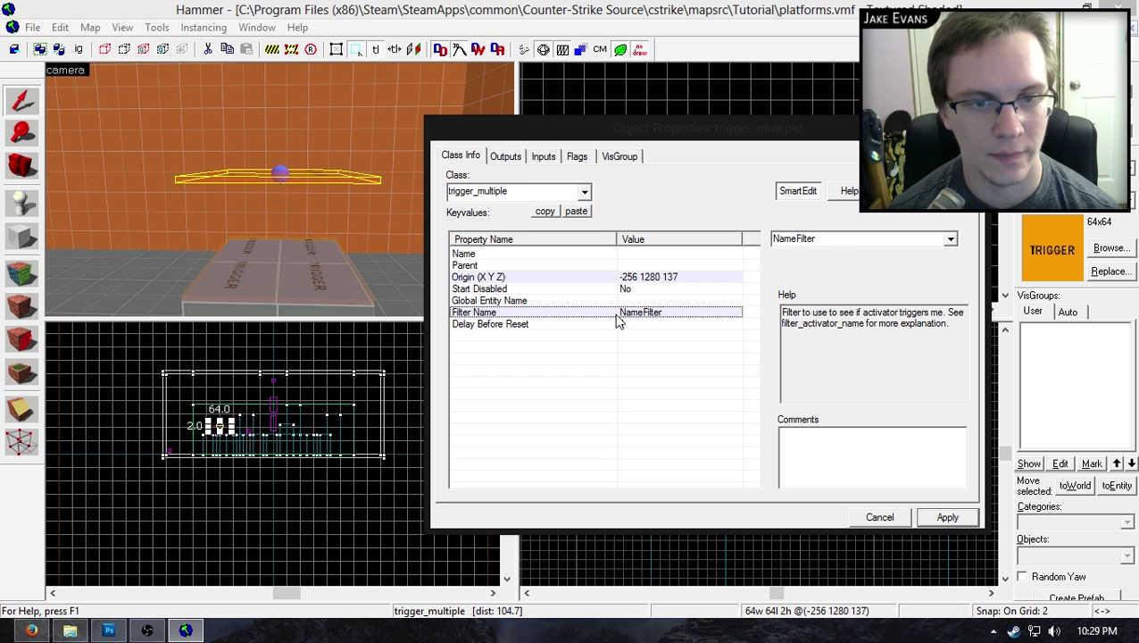
Step: Clear the Filter Name of the trigger_multiple and apply the change
left_click(832, 238)
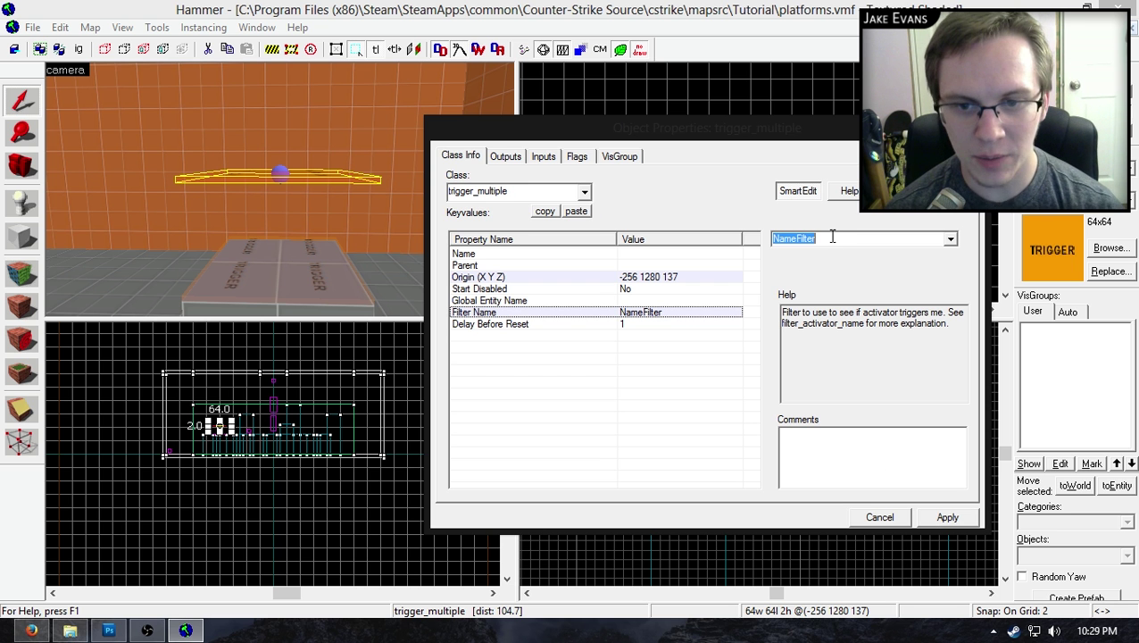
key("BackSpace")
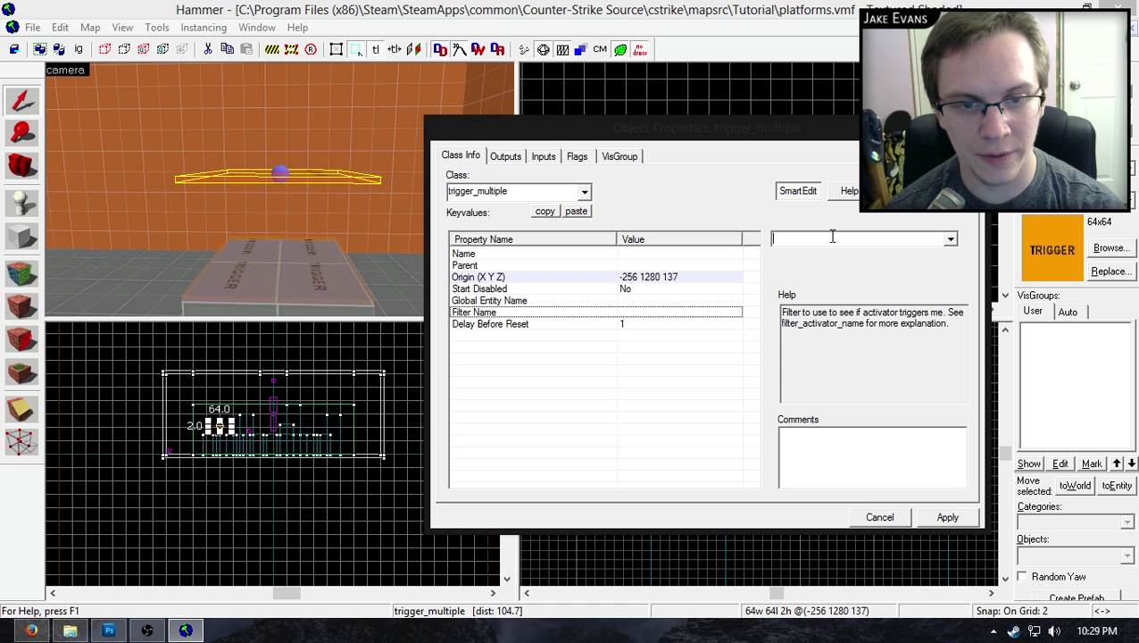
left_click(947, 517)
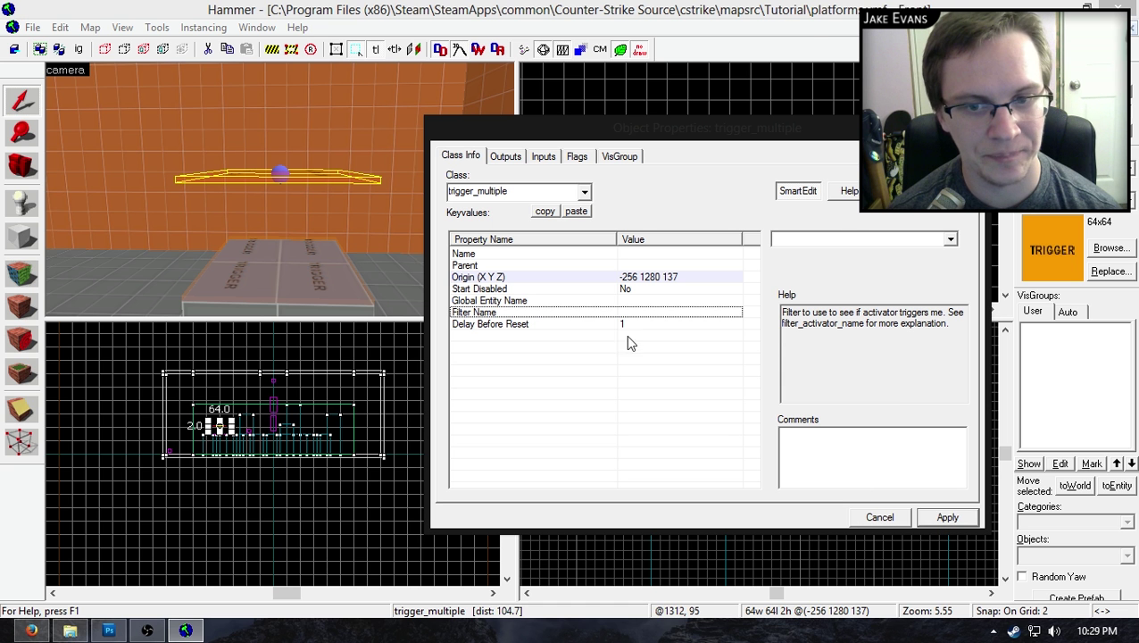
Step: Set the trigger_multiple's Delay Before Reset to 0.00001 and apply it
left_click(525, 325)
left_click(822, 240)
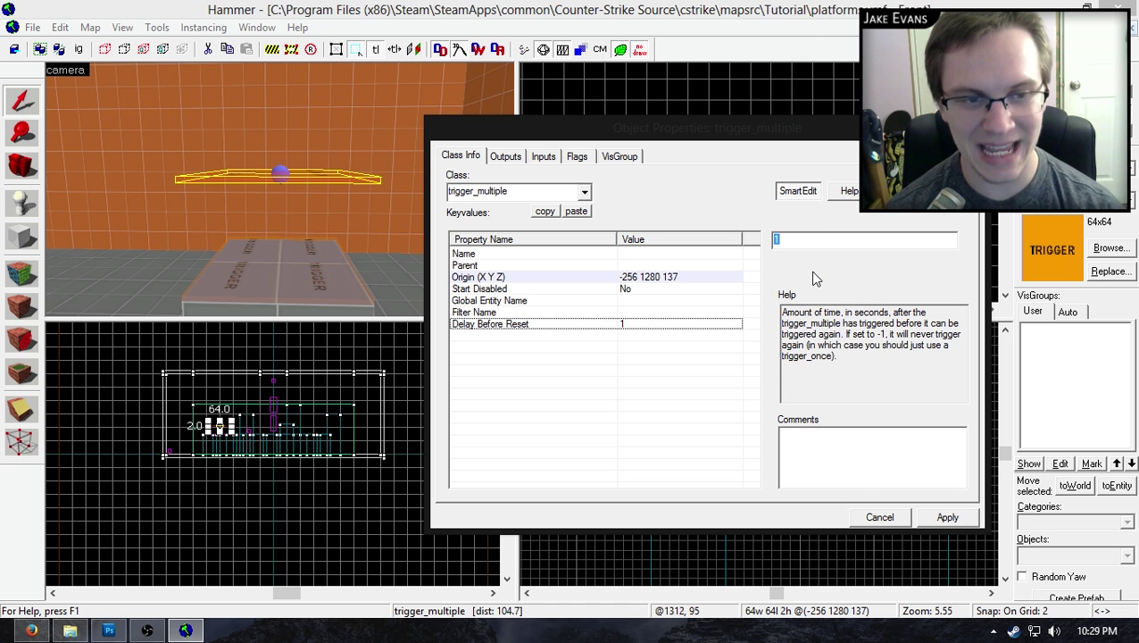
type("0.00001")
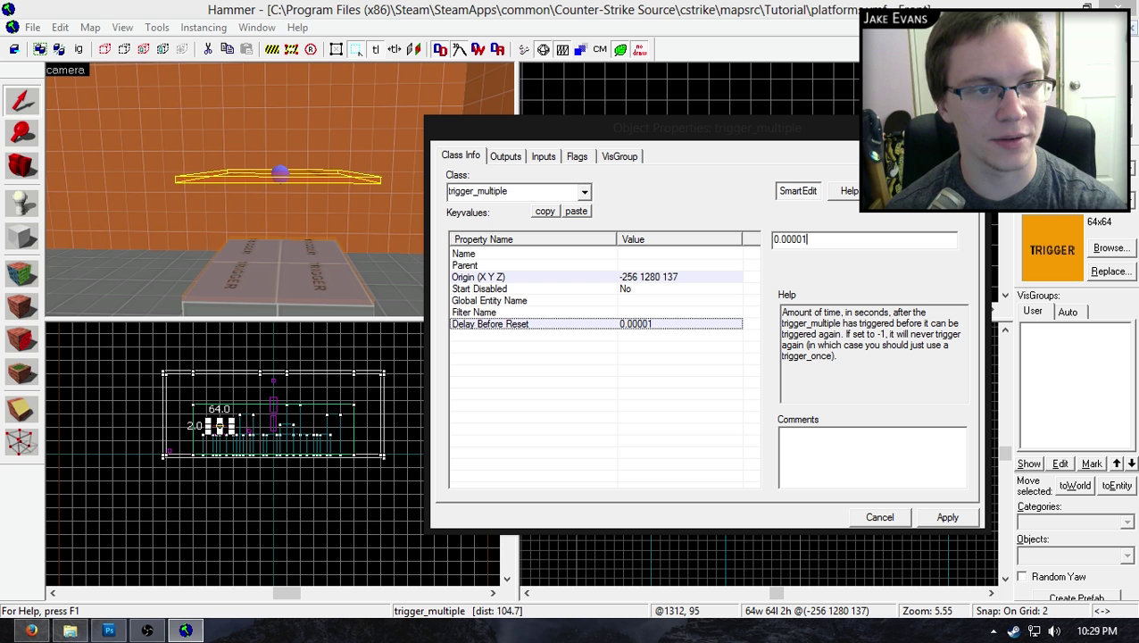
left_click(947, 517)
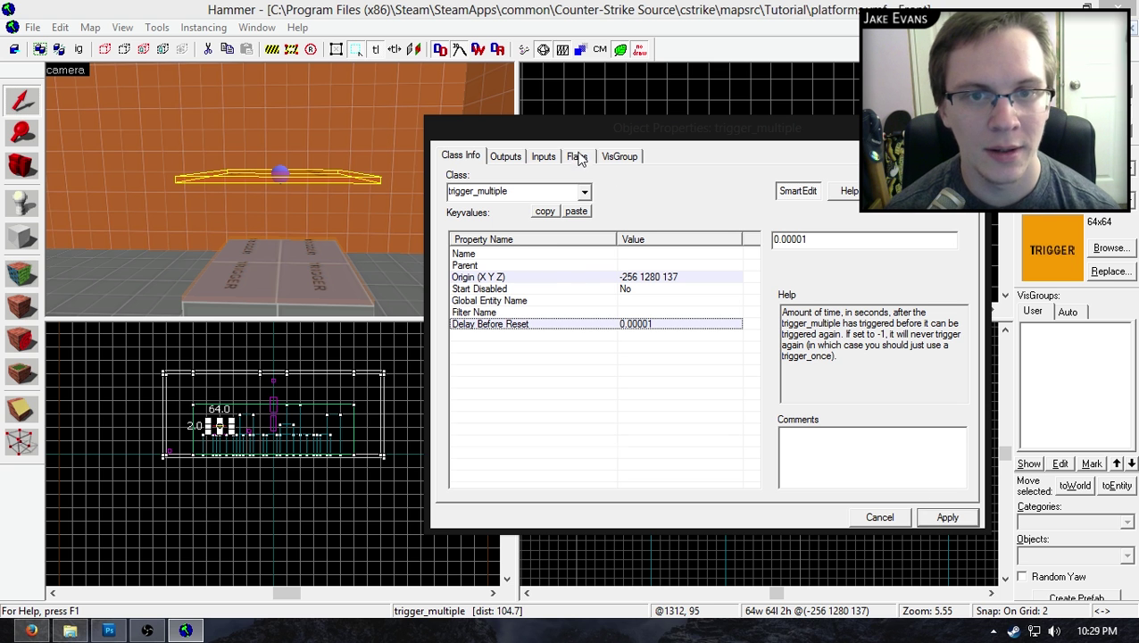
Step: Enable the Clients flag on the trigger_multiple and apply it
left_click(576, 156)
left_click(455, 184)
left_click(927, 514)
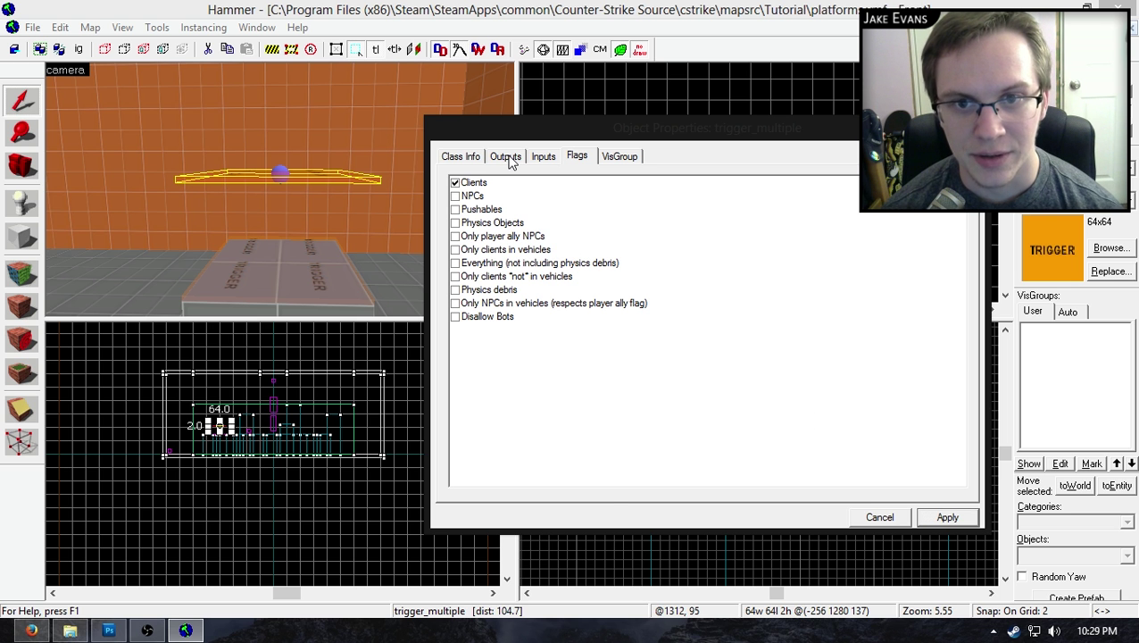
Step: Add an OnTrigger output to the trigger_multiple and apply it
left_click(506, 157)
left_click(542, 481)
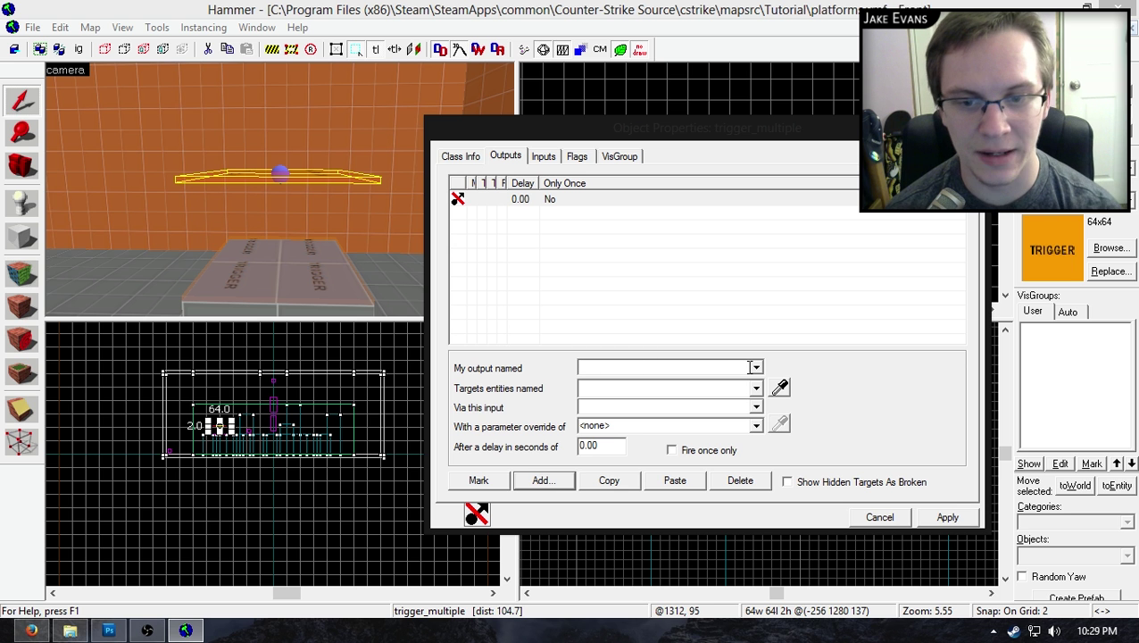
type("OnEndTouch")
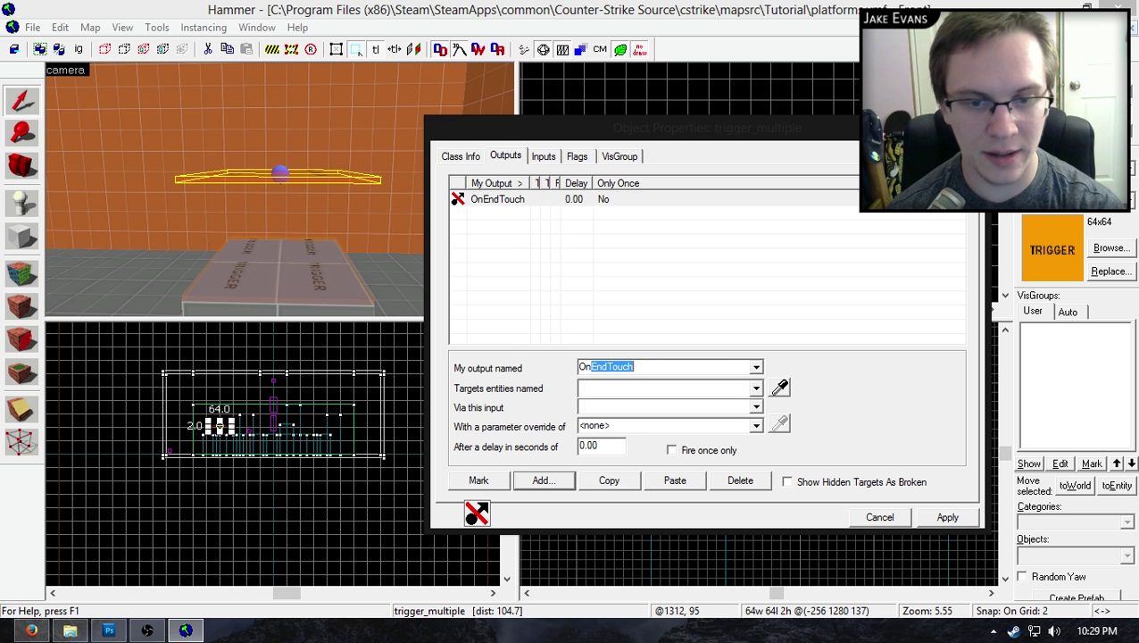
left_click(755, 367)
left_click(625, 447)
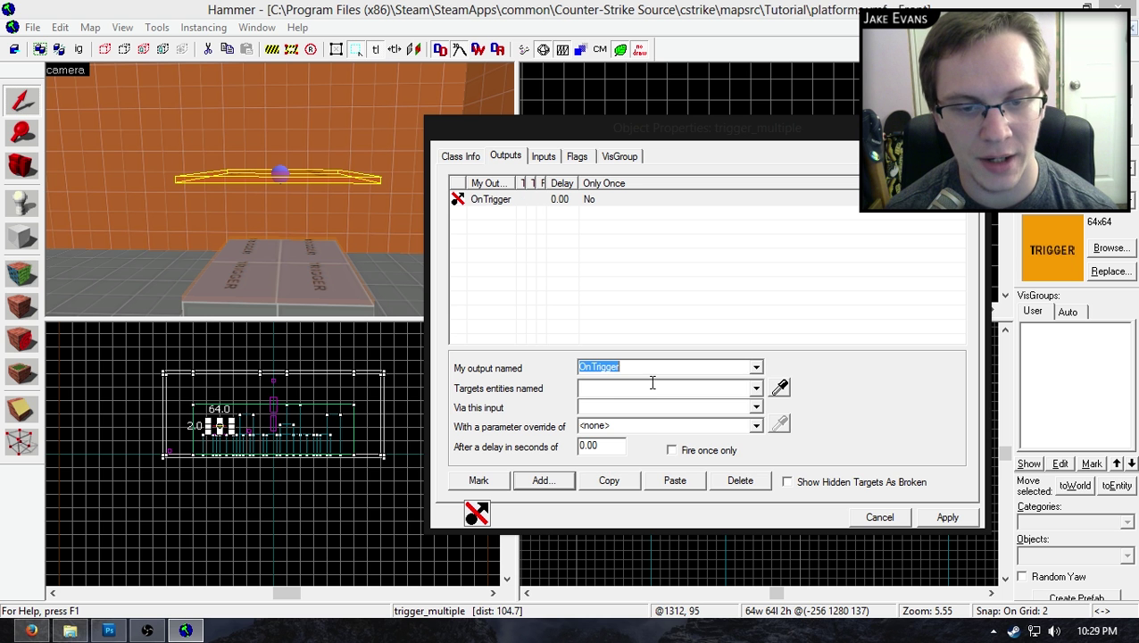
double_click(957, 531)
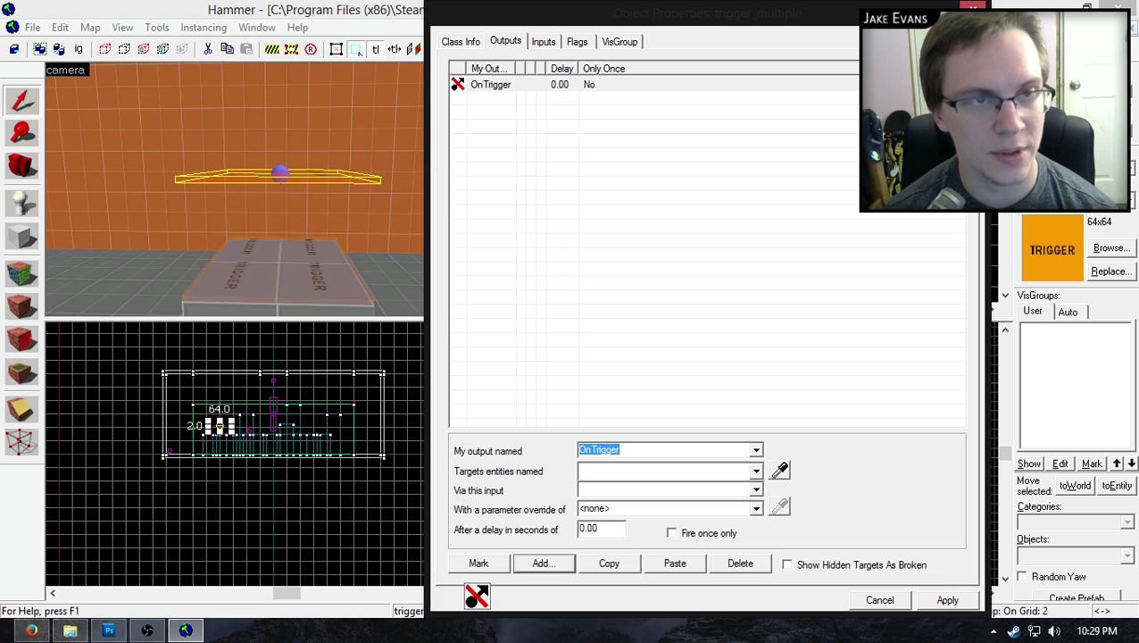
left_click_drag(778, 3, 764, 111)
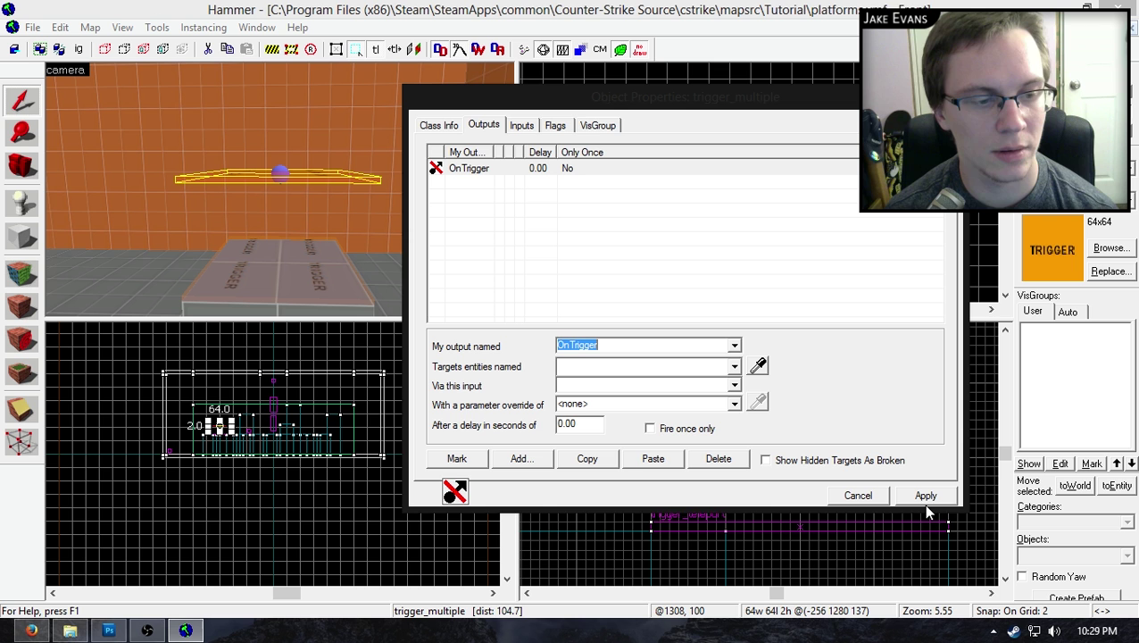
left_click(924, 498)
Step: Target !activator with the OnTrigger output and apply the change
left_click(582, 366)
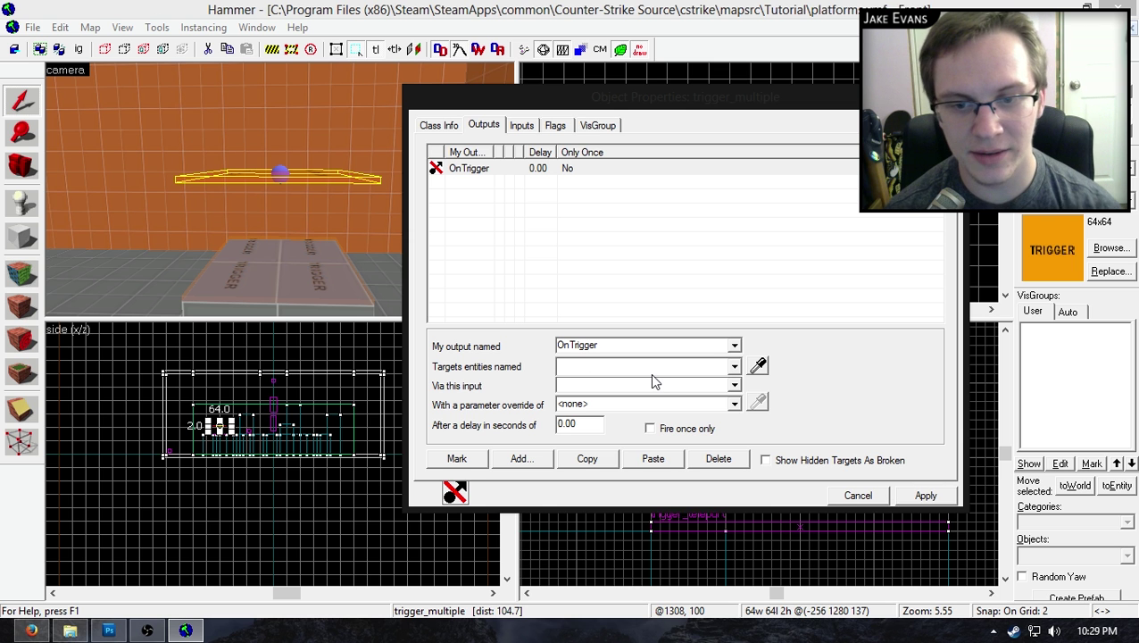
type("!activator")
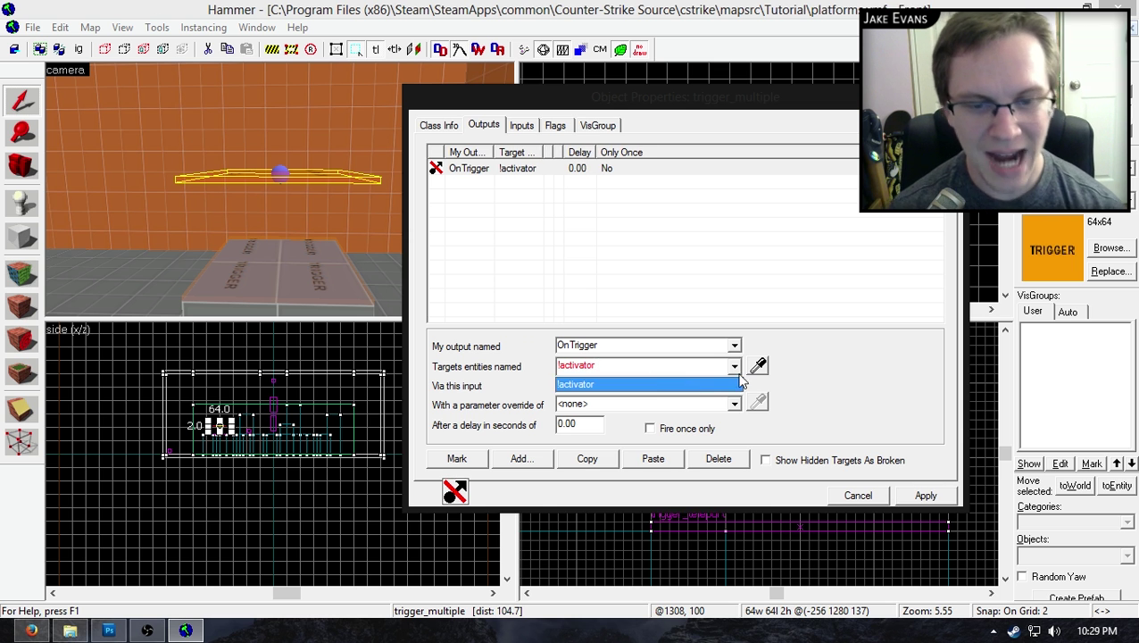
left_click(857, 369)
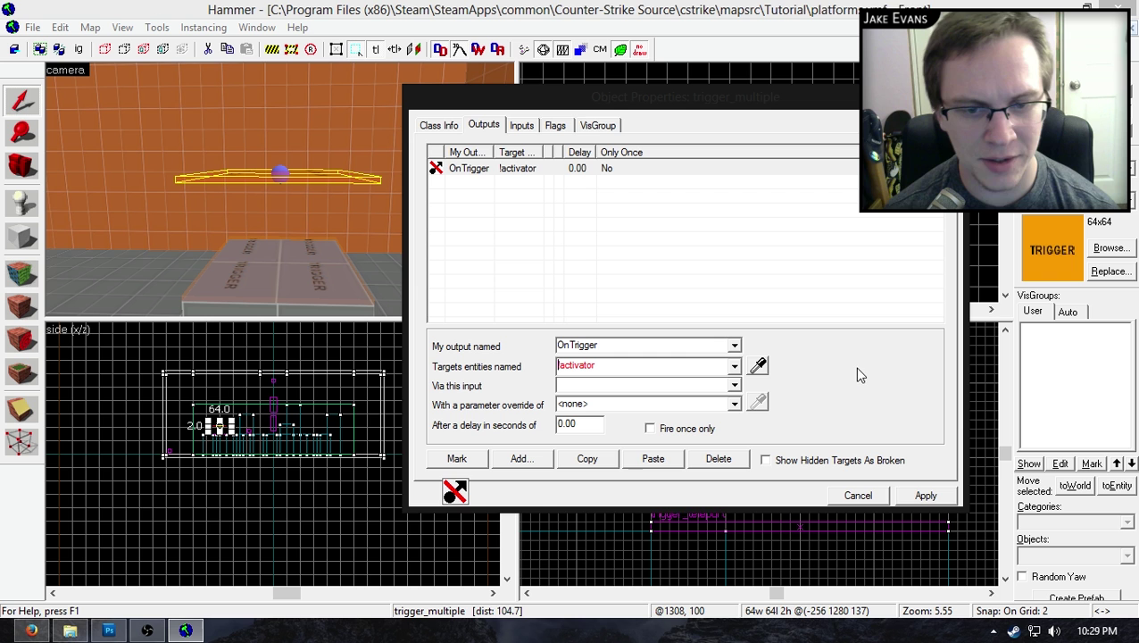
left_click(919, 491)
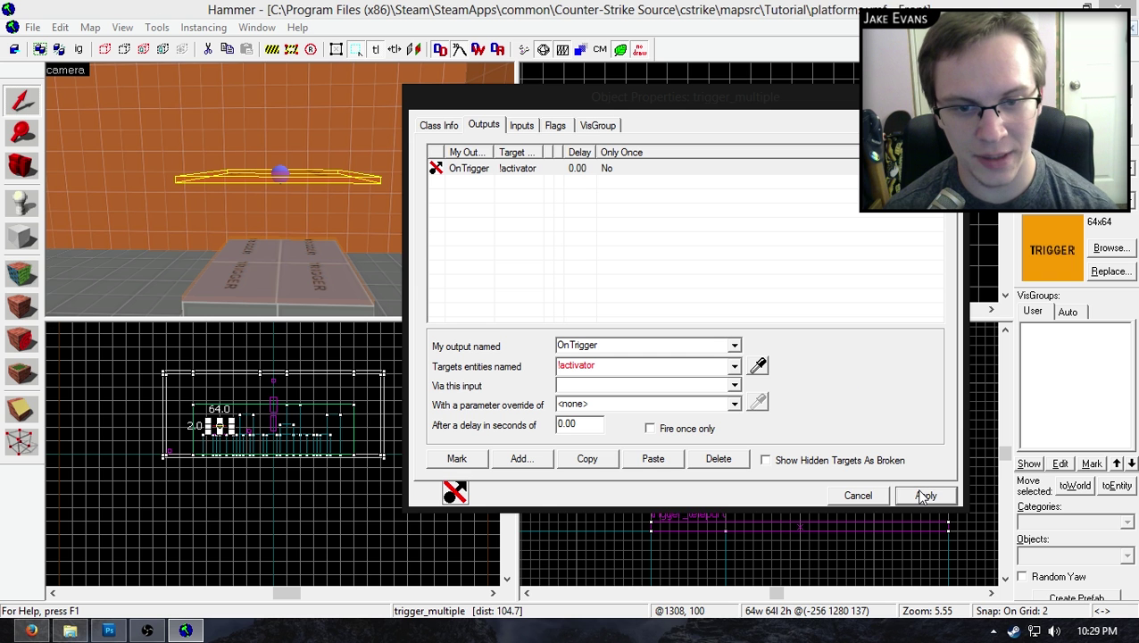
Step: Set the output's input to AddOutput with the parameter override "targetname active" and apply it
left_click(587, 384)
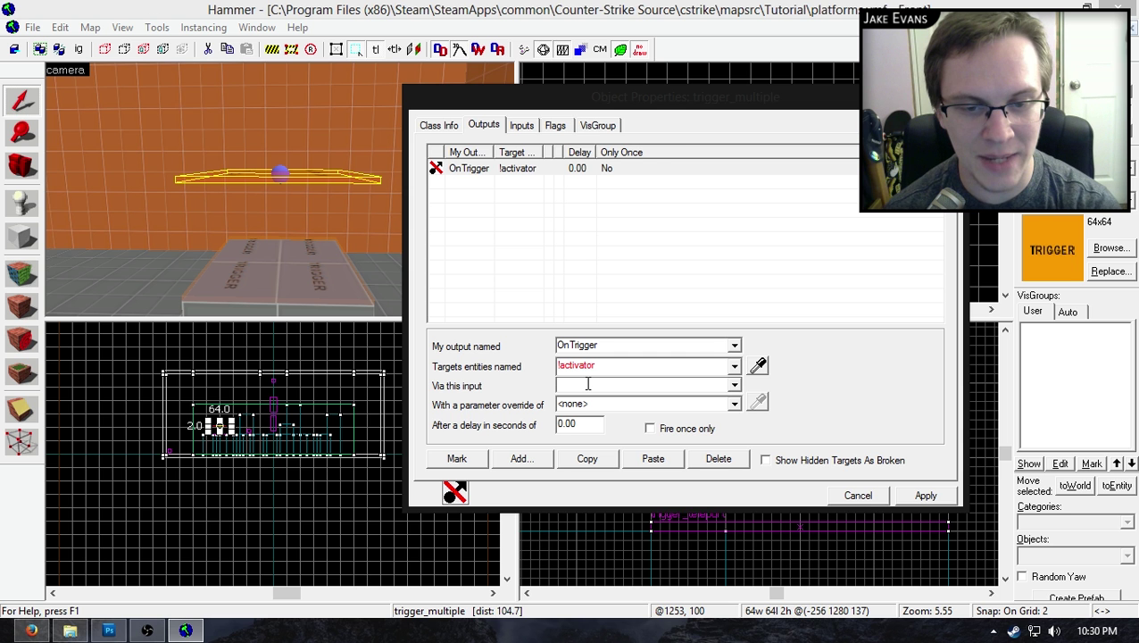
type("AddOutput")
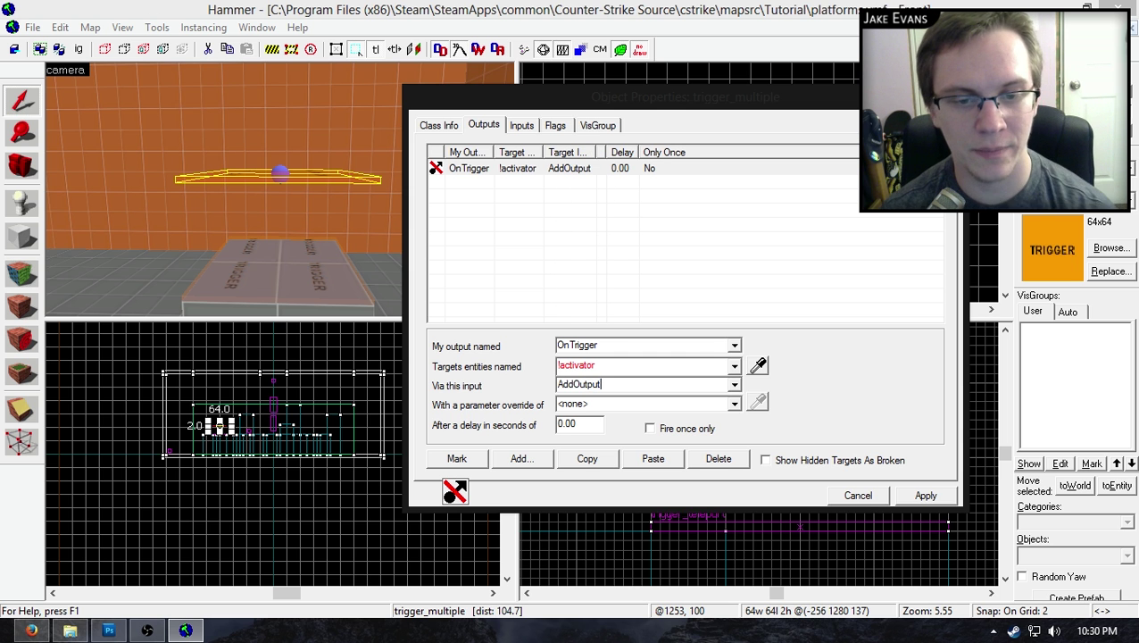
left_click(637, 407)
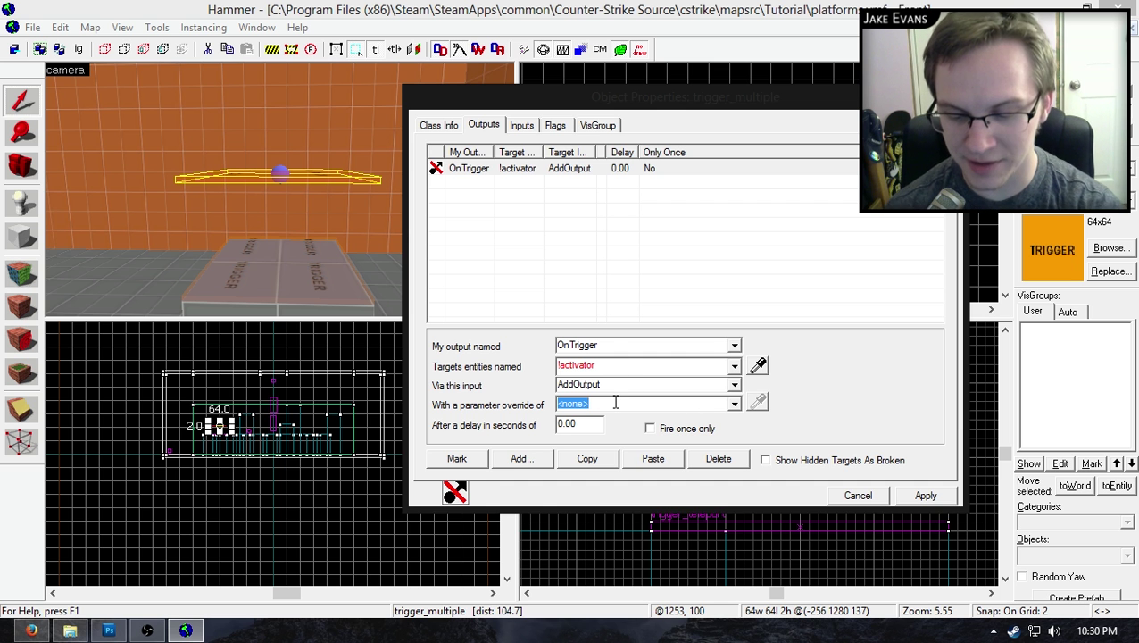
type("targetname ")
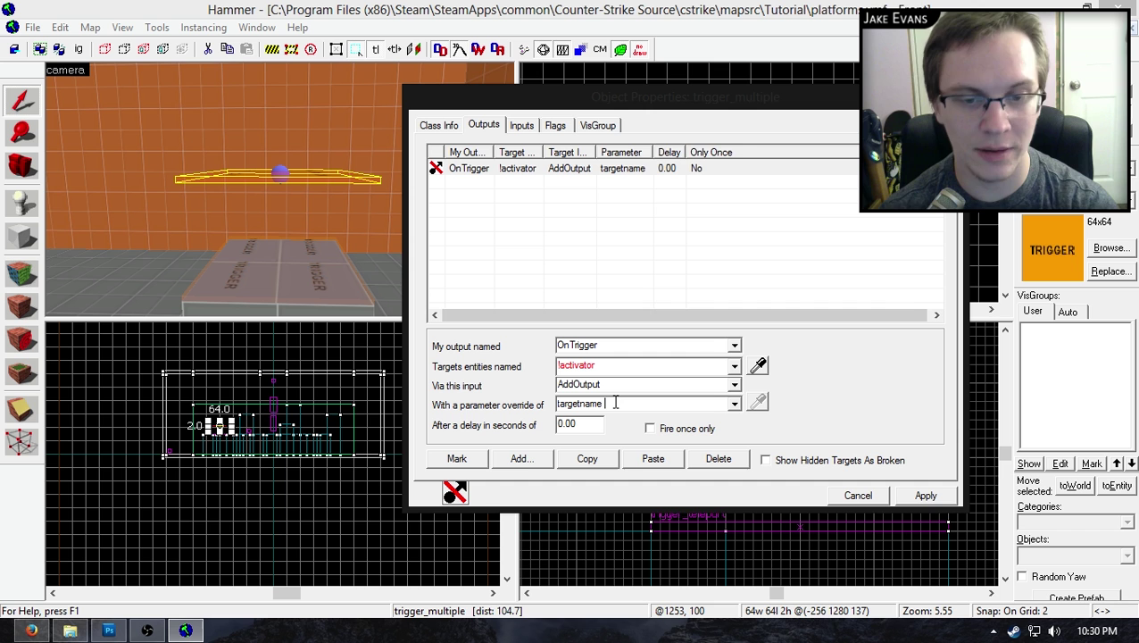
type("active")
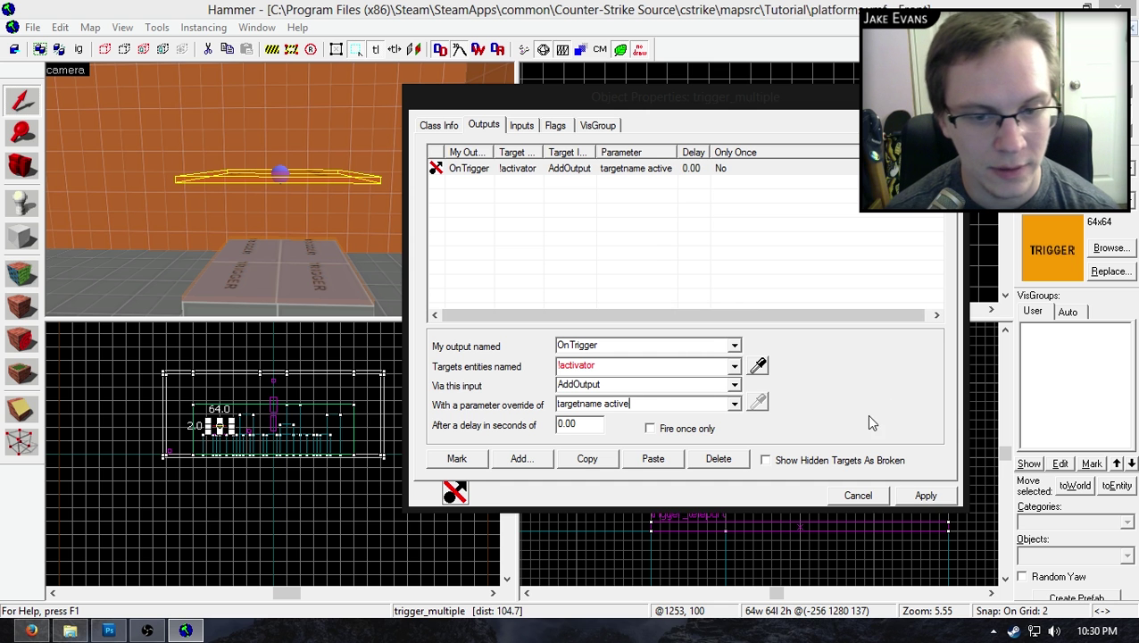
left_click(906, 500)
Step: Set the OnTrigger output's delay to 0 seconds and close the trigger_multiple's properties
double_click(580, 428)
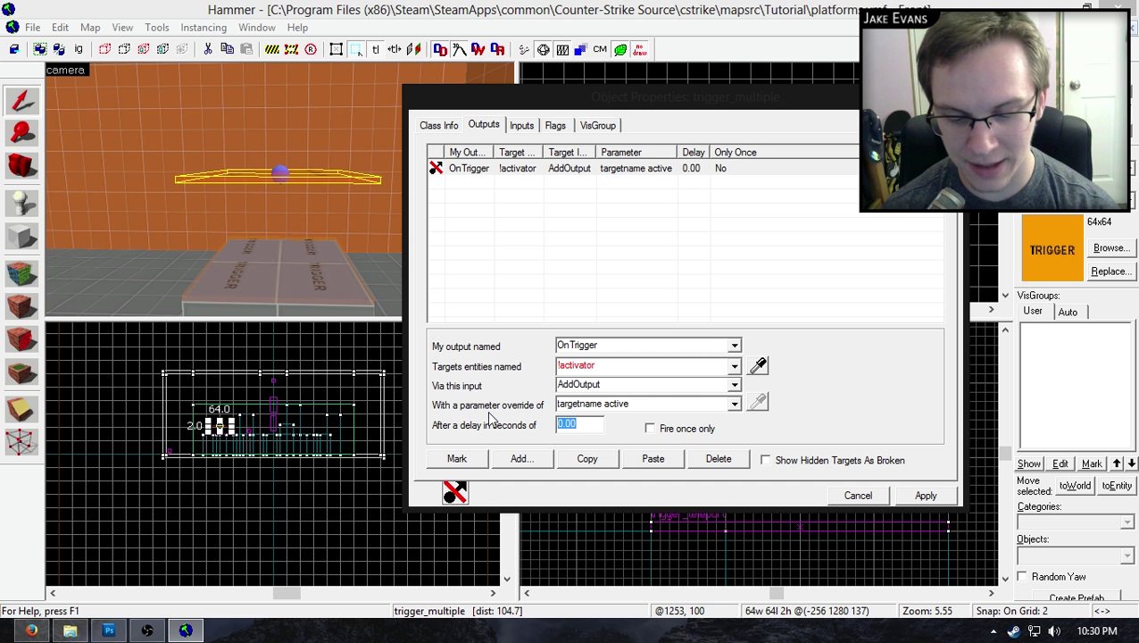
type("0")
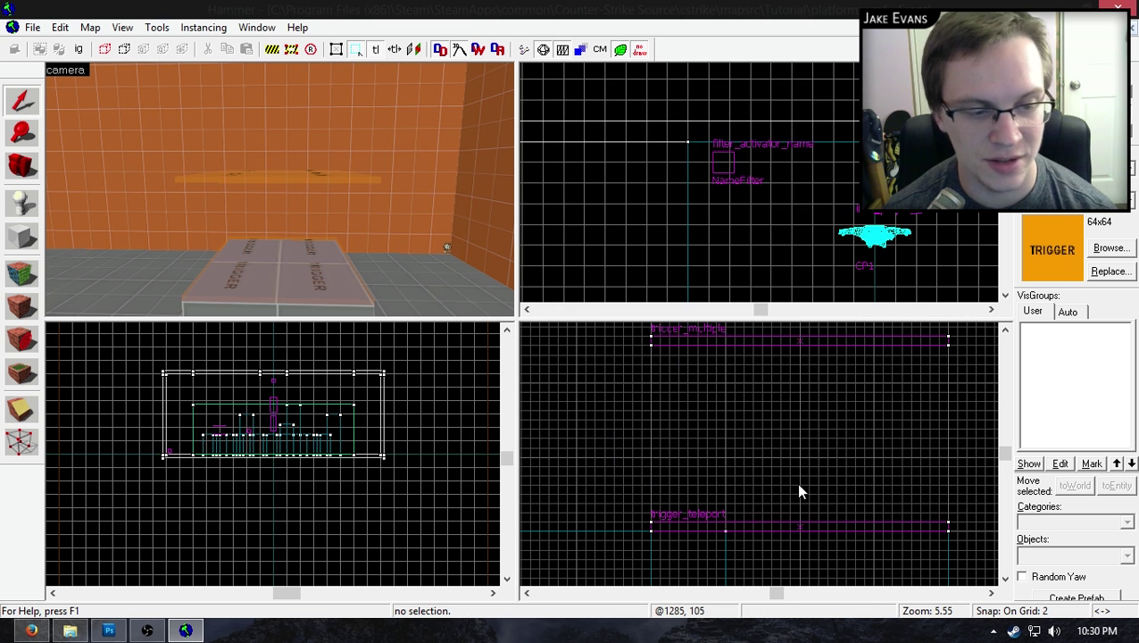
left_click(850, 499)
Step: Set the delay of the trigger_multiple's OnTrigger output to 0.2 seconds and apply the change
double_click(306, 183)
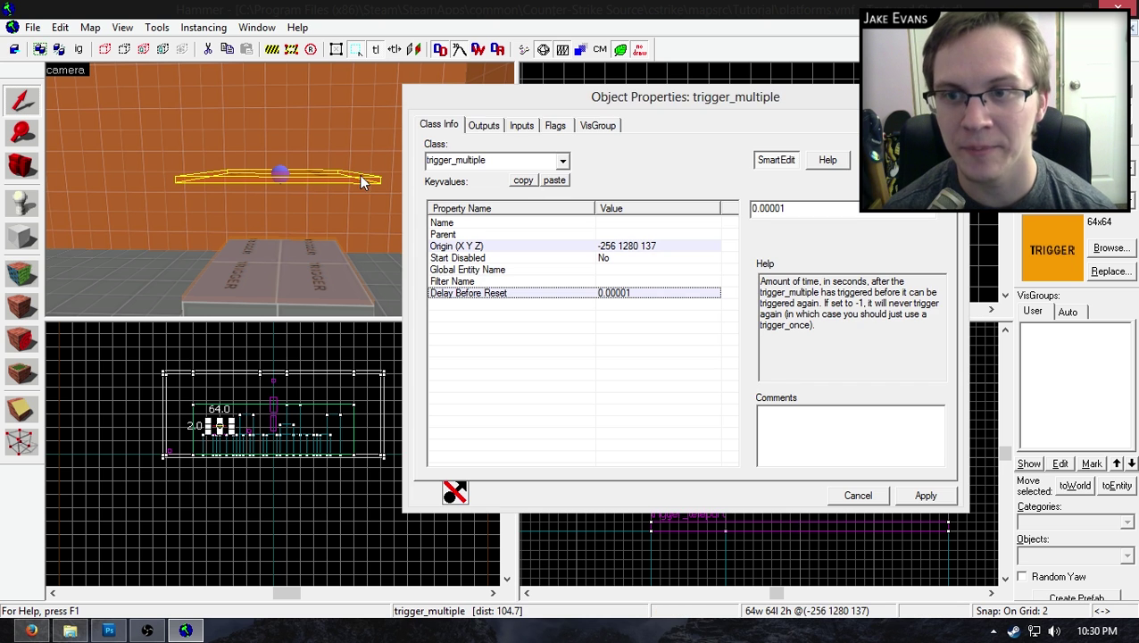
left_click(482, 125)
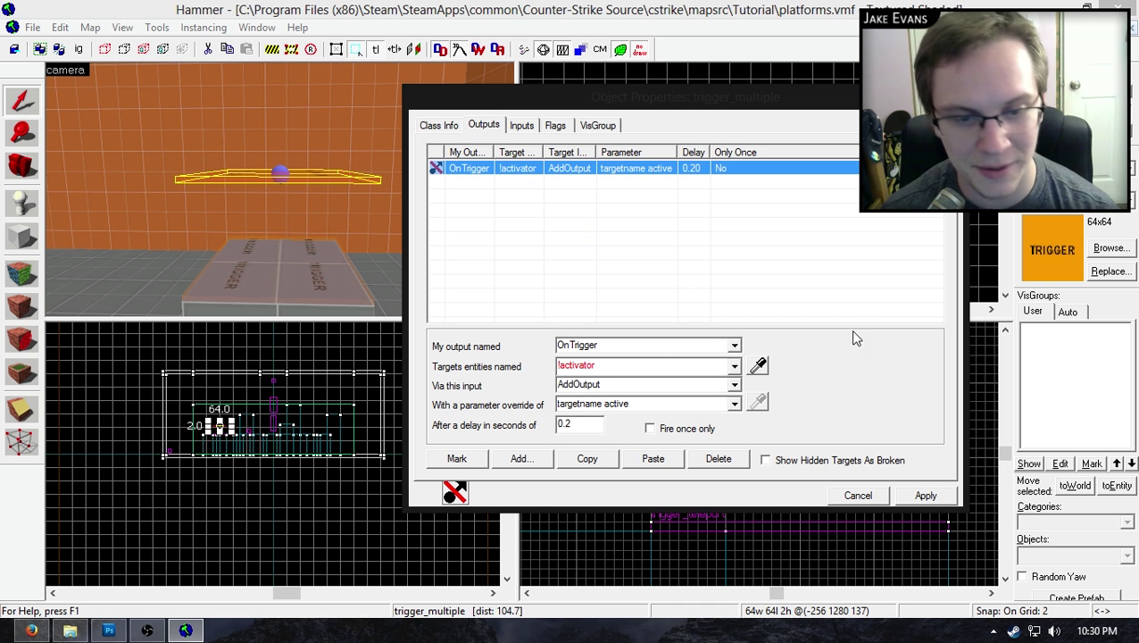
left_click(924, 502)
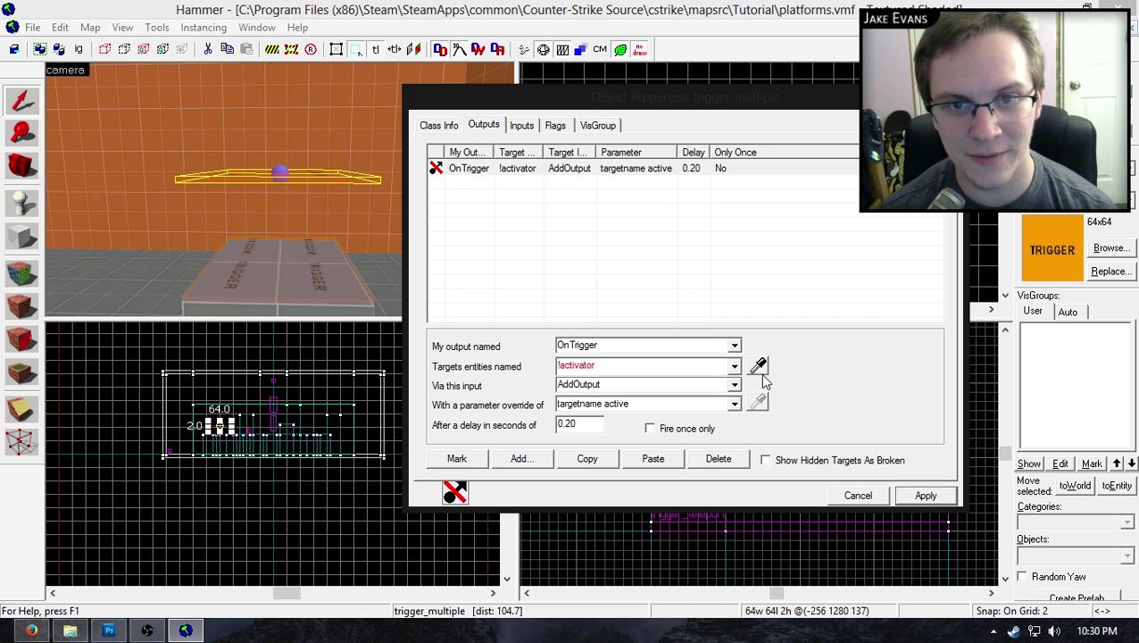
Step: Duplicate the trigger_multiple's OnTrigger output by copying and pasting it, and select the duplicate for editing
left_click(493, 133)
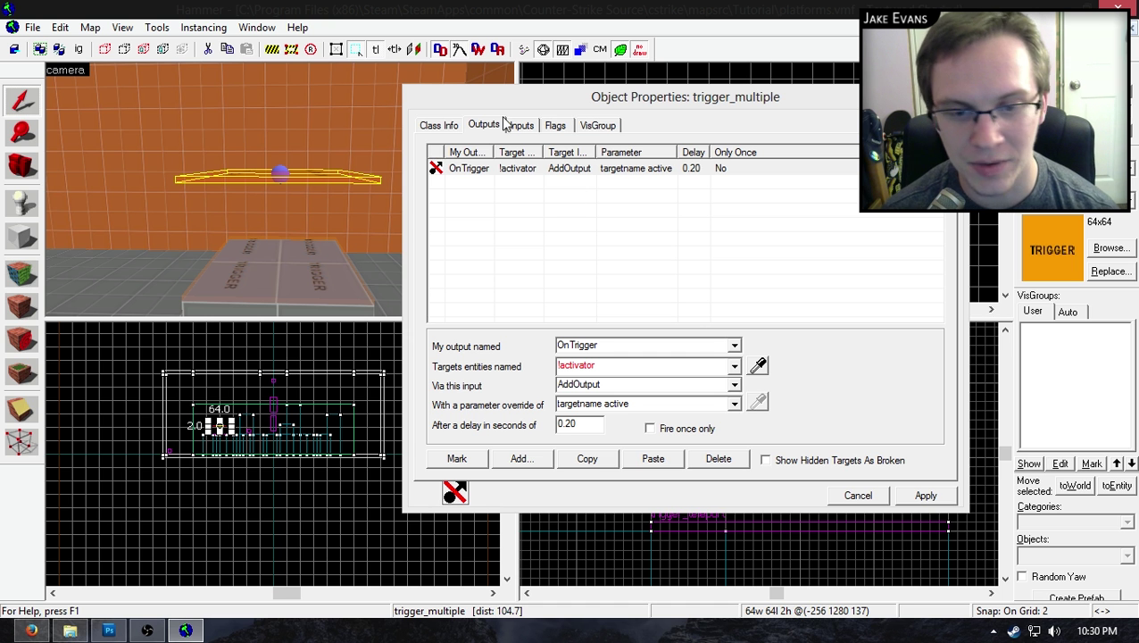
left_click(531, 169)
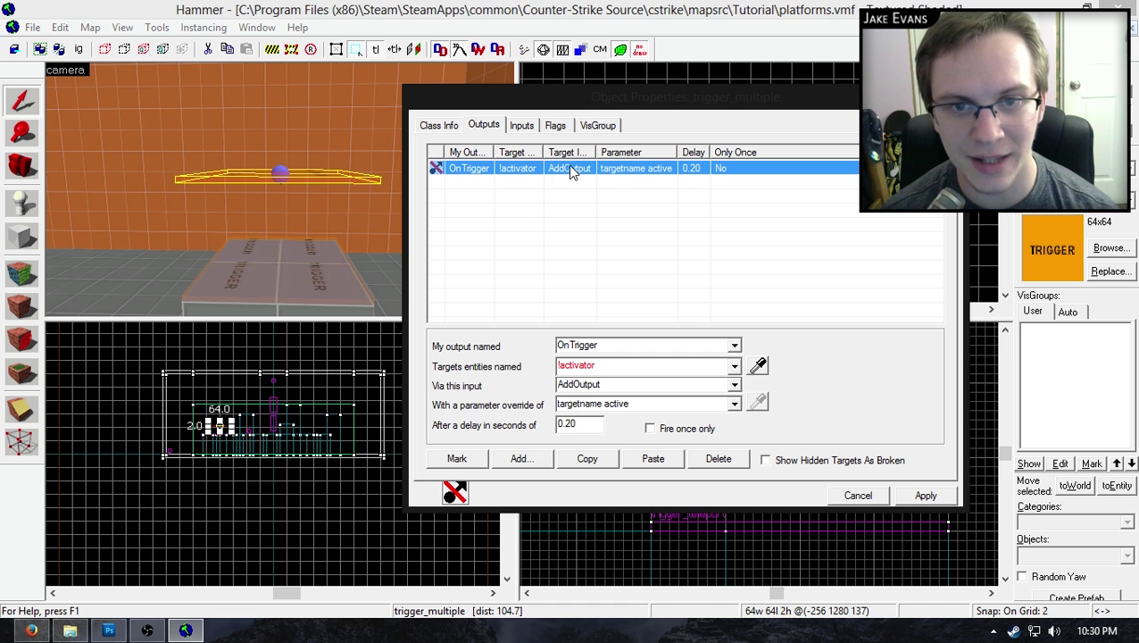
left_click(589, 89)
left_click(592, 170)
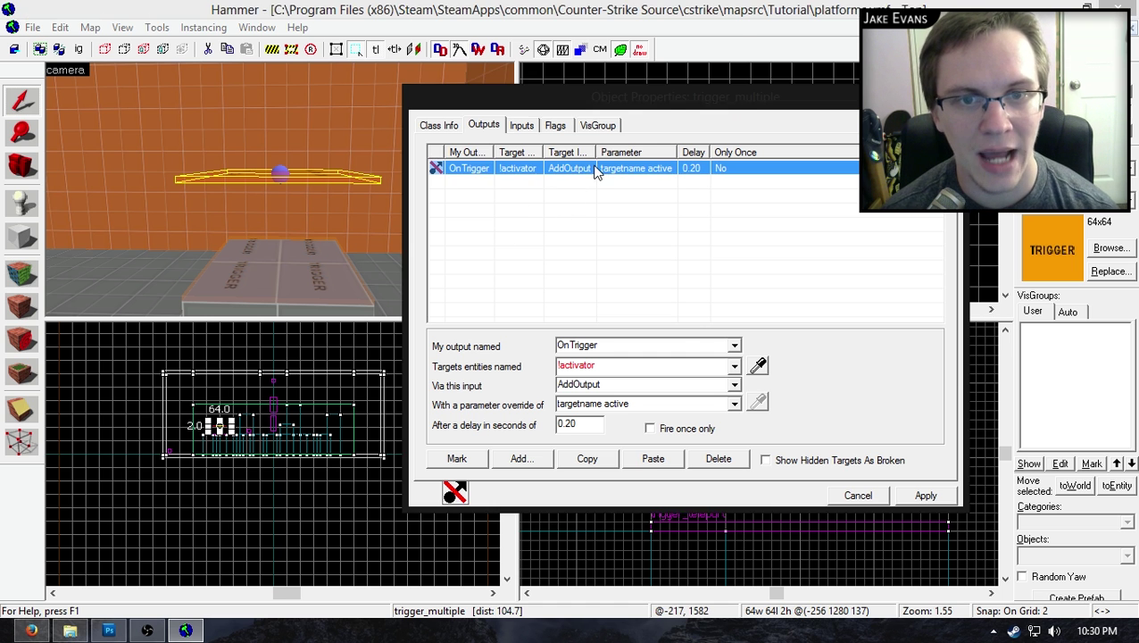
left_click(589, 459)
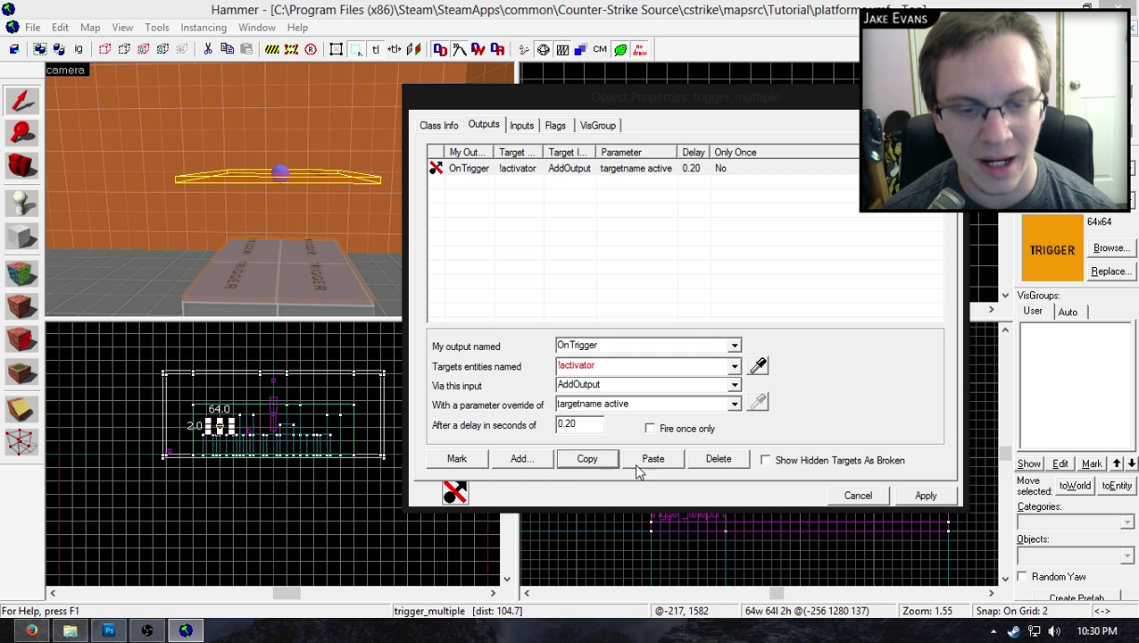
left_click(640, 463)
left_click(643, 182)
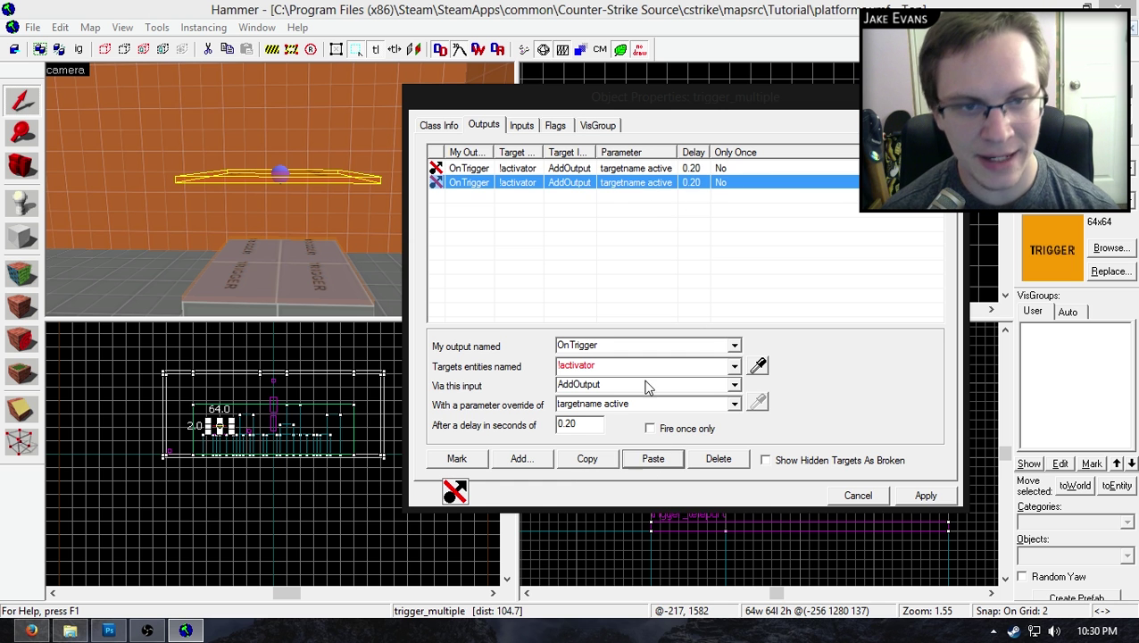
Step: Set the duplicate output's delay to 0.23 seconds and its parameter override to "targetname default", and apply both outputs
left_click(589, 425)
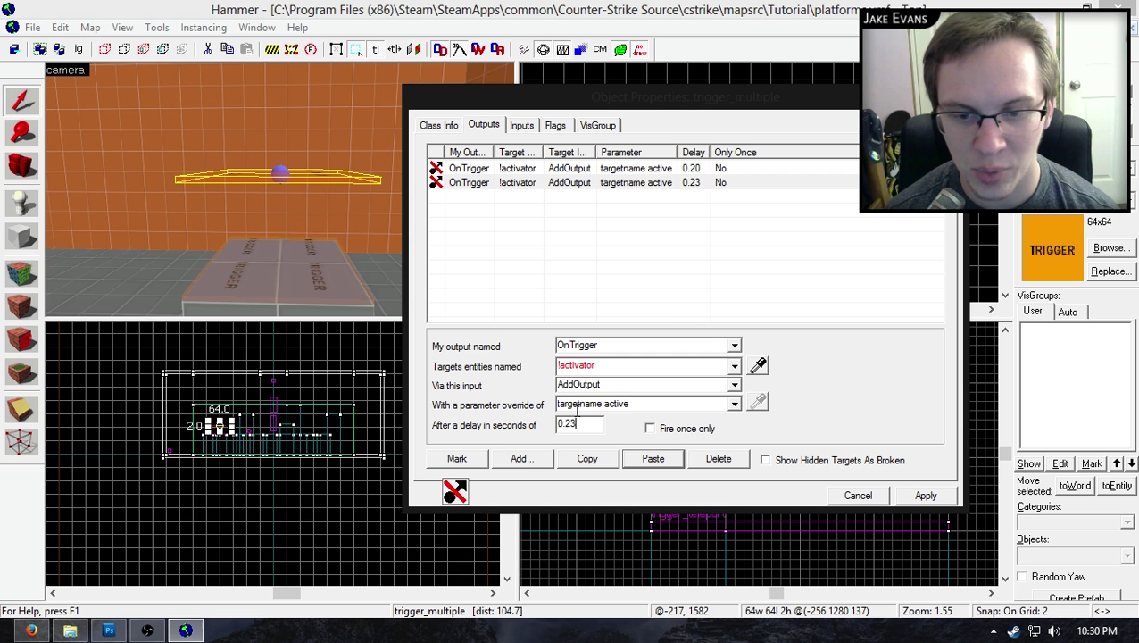
left_click_drag(602, 404, 625, 405)
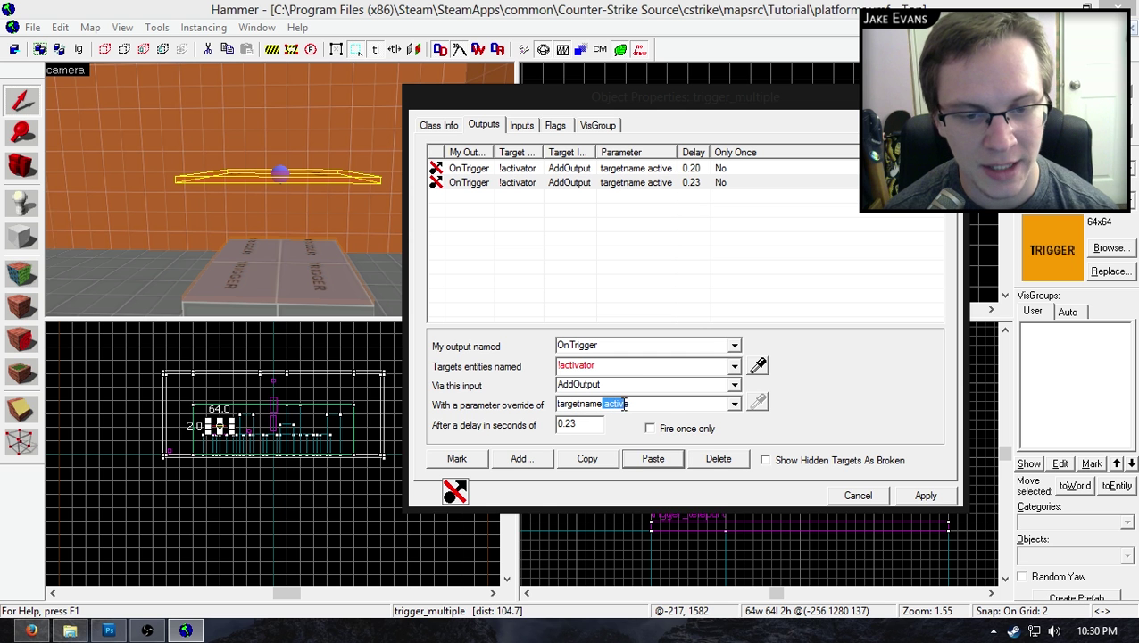
type("default")
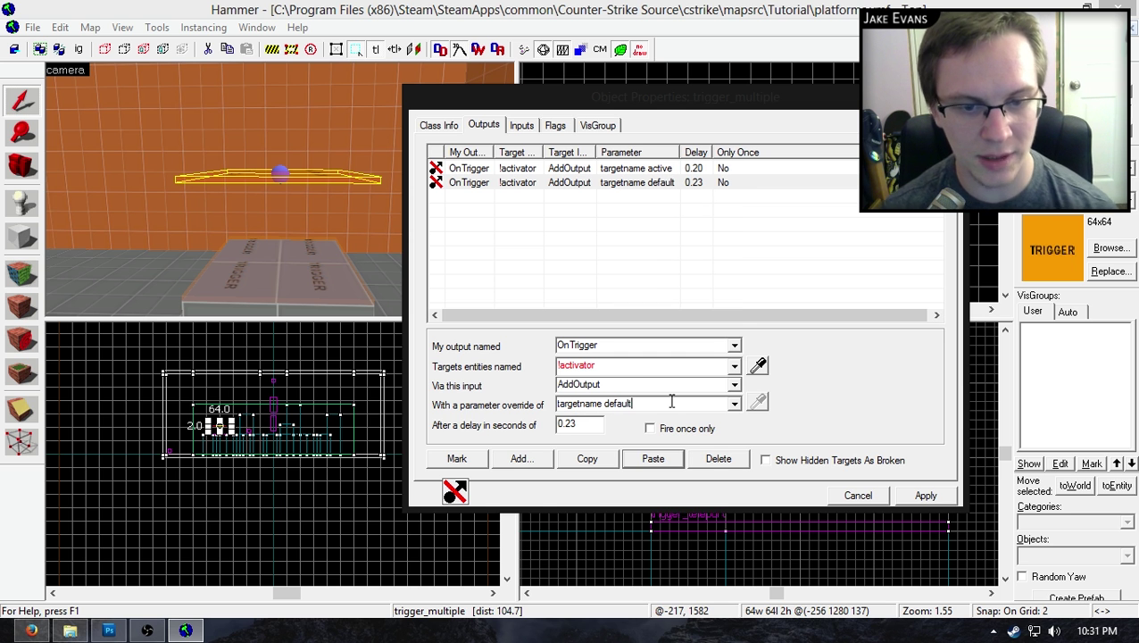
left_click(925, 497)
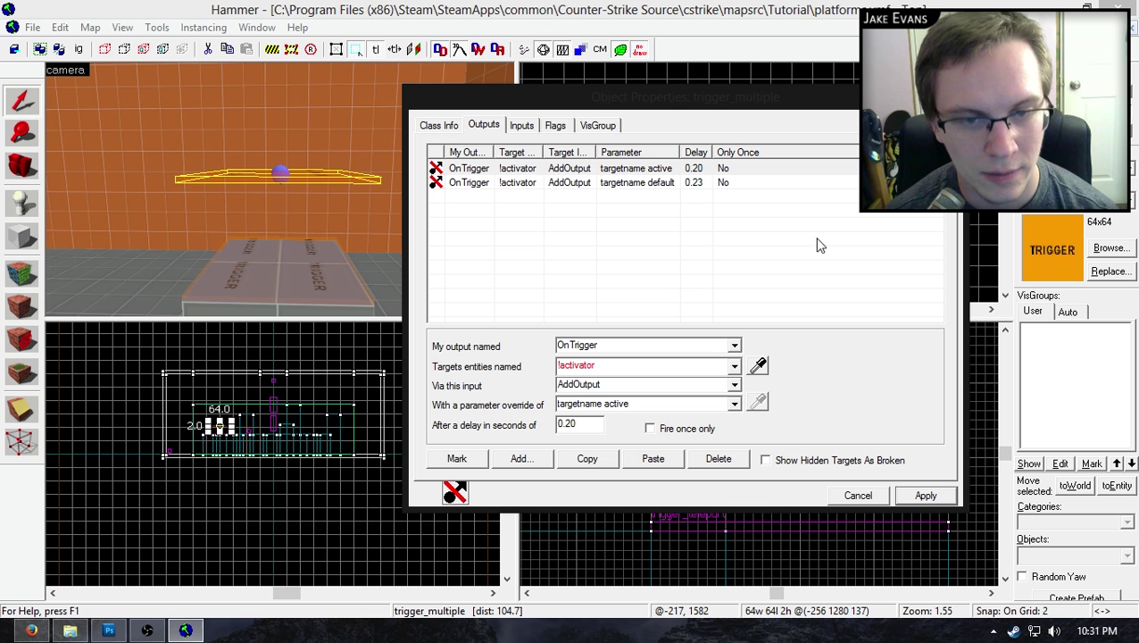
left_click(677, 183)
left_click(920, 497)
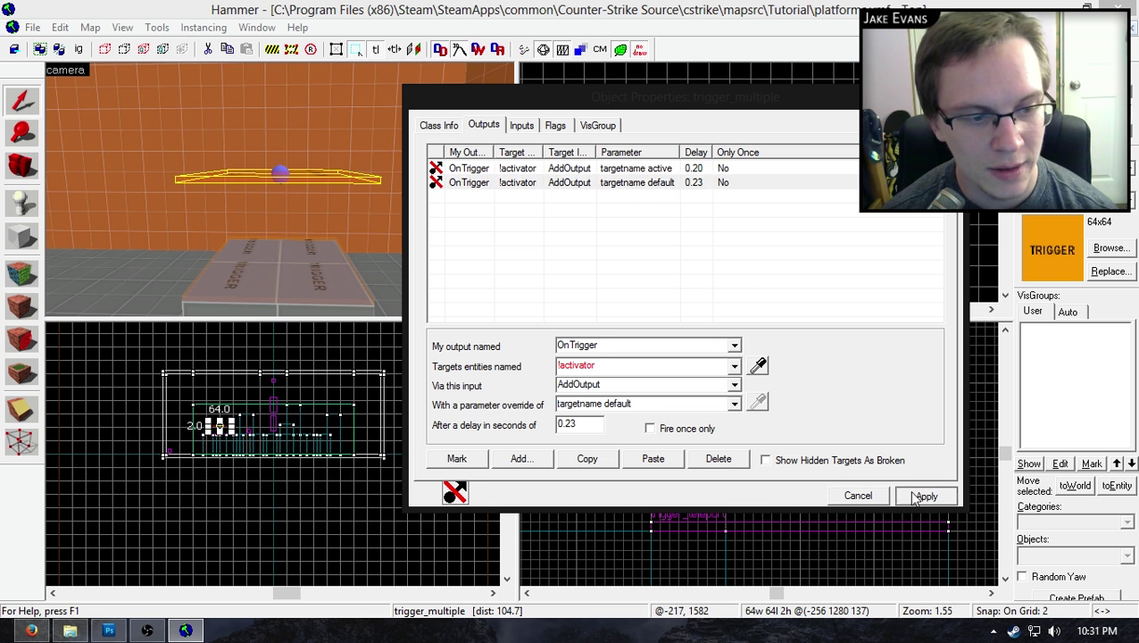
left_click(496, 197)
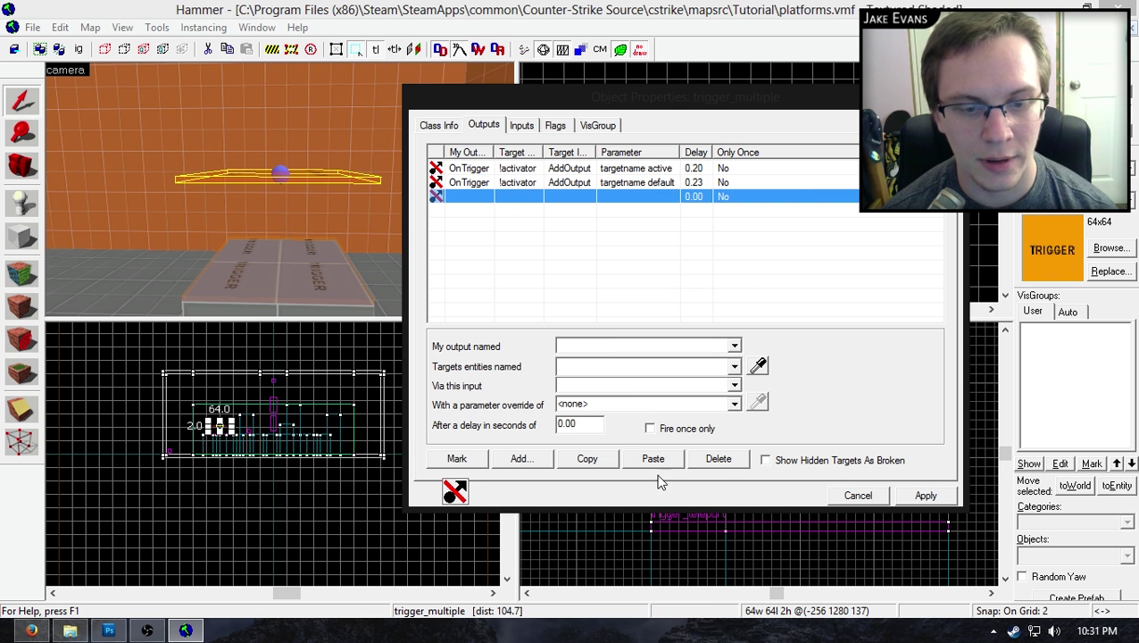
left_click(719, 460)
left_click(924, 495)
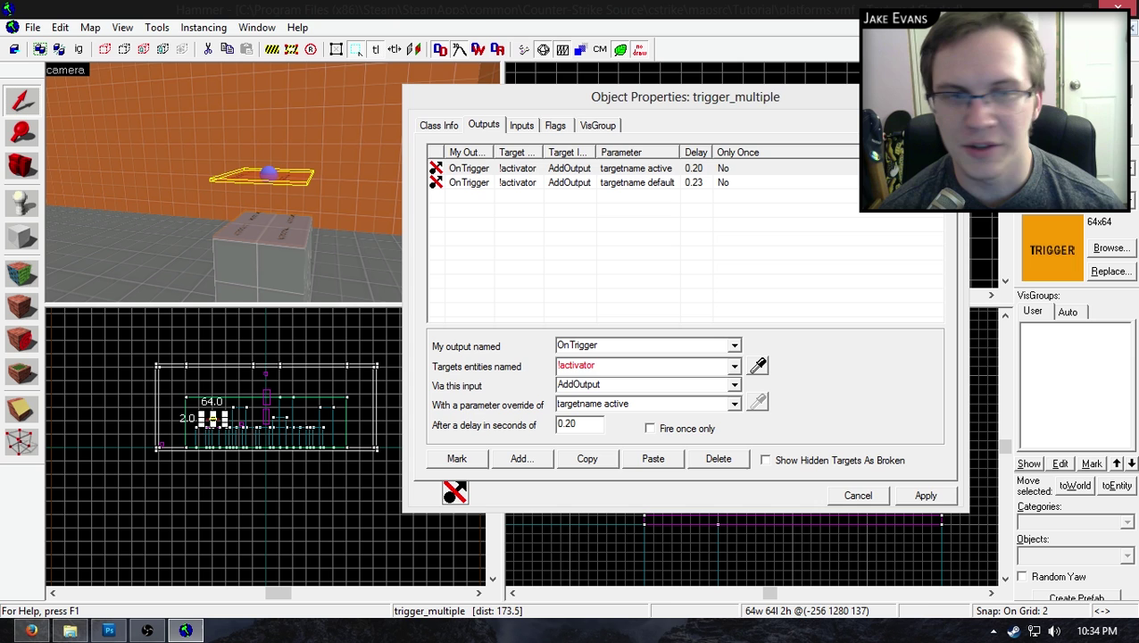
Step: Close the trigger_multiple's properties and lower the brush to rest directly on the trigger_teleport, centred at a height of 99 units
left_click(920, 497)
left_click(840, 500)
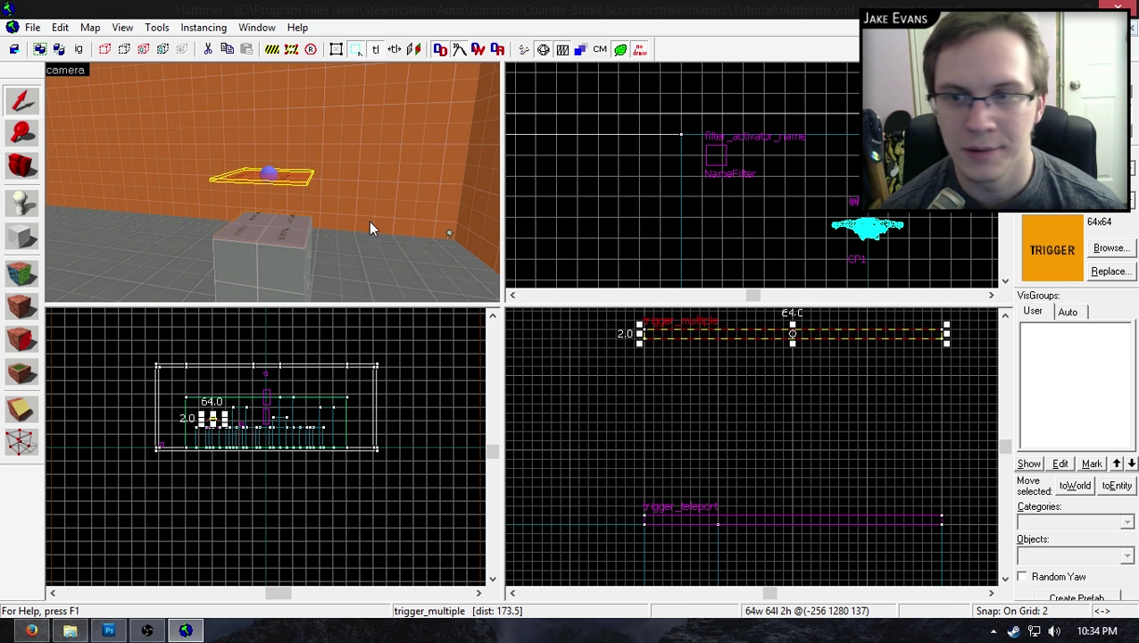
left_click(299, 186)
left_click(308, 178)
scroll(723, 469, "down", 2)
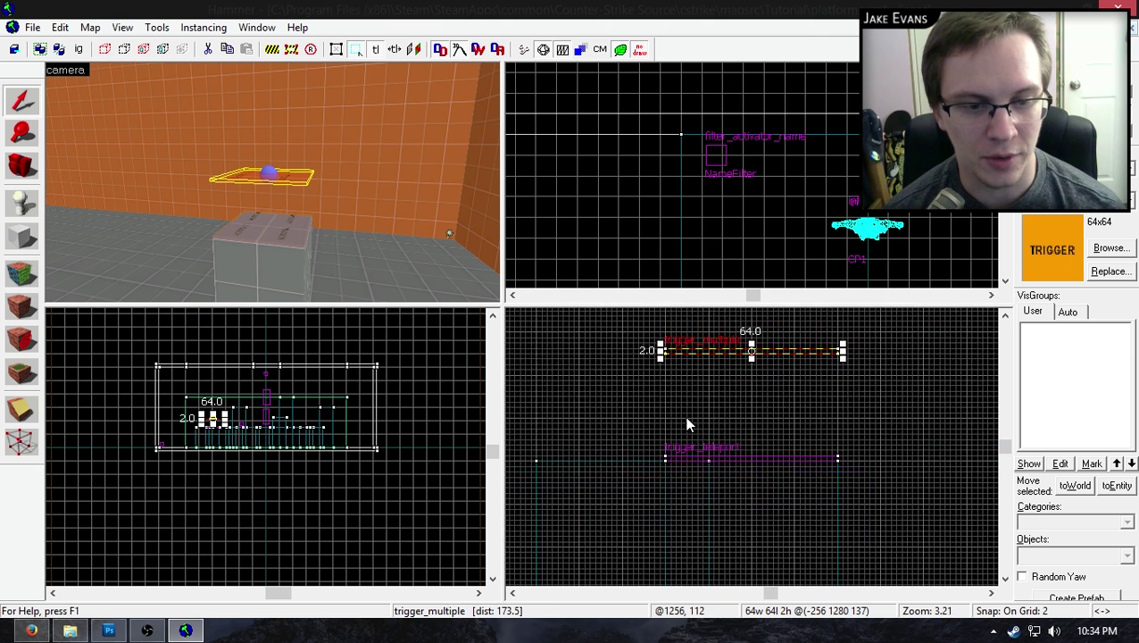
scroll(683, 402, "up", 2)
left_click_drag(674, 332, 679, 506)
Step: Examine how the trigger_multiple and trigger_teleport are stacked on the platform, selecting each one in turn
key("z")
key("w")
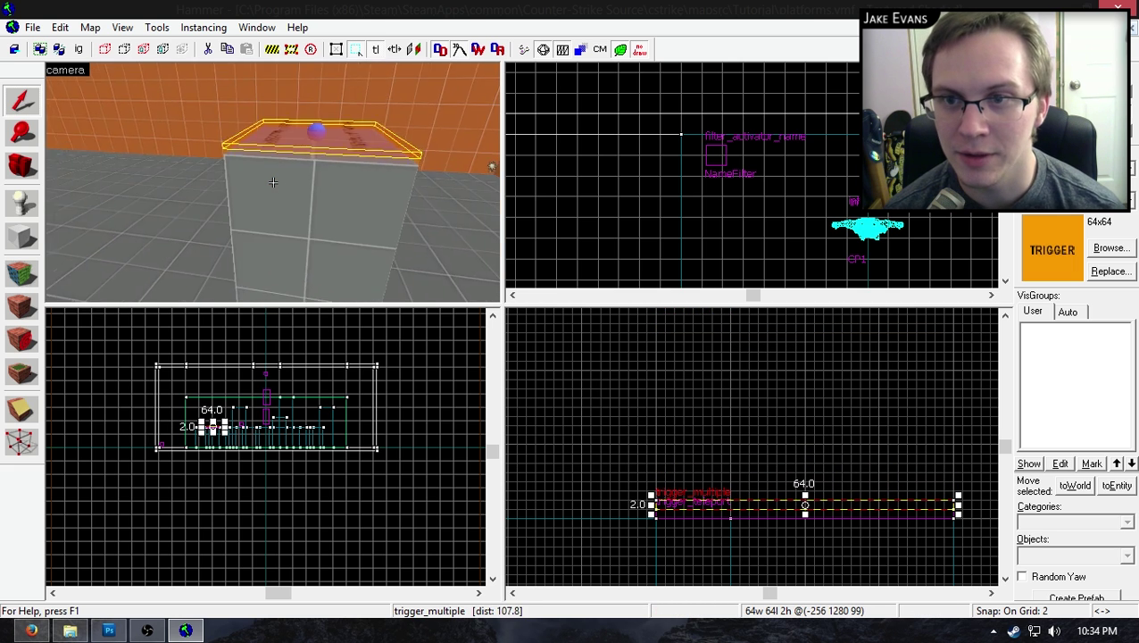
left_click(285, 202)
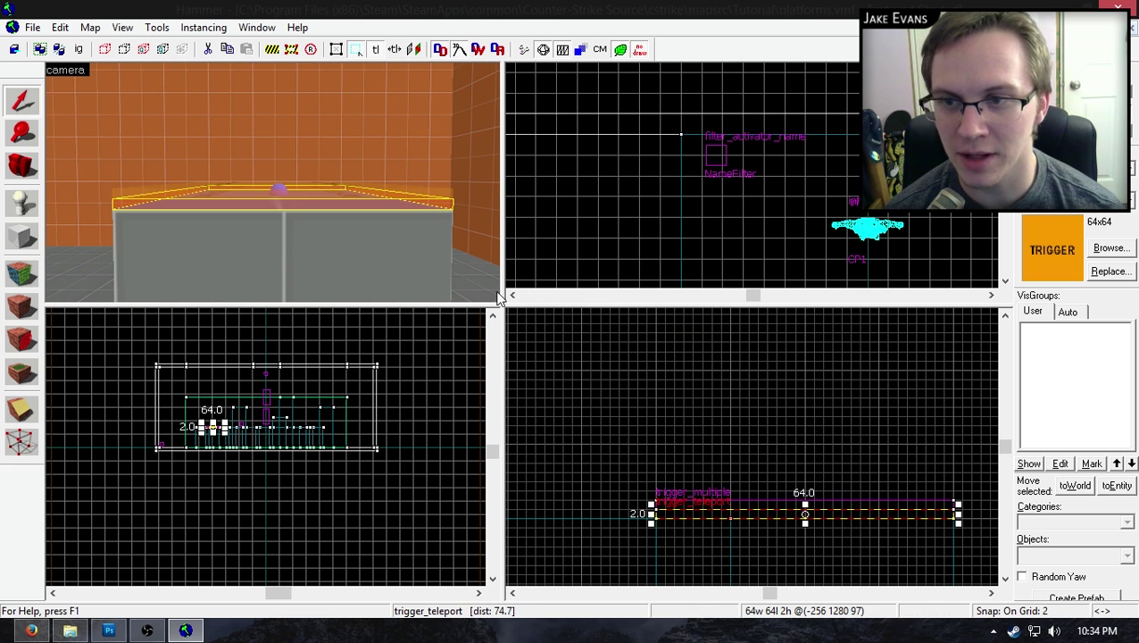
scroll(662, 386, "down", 5)
scroll(698, 378, "up", 5)
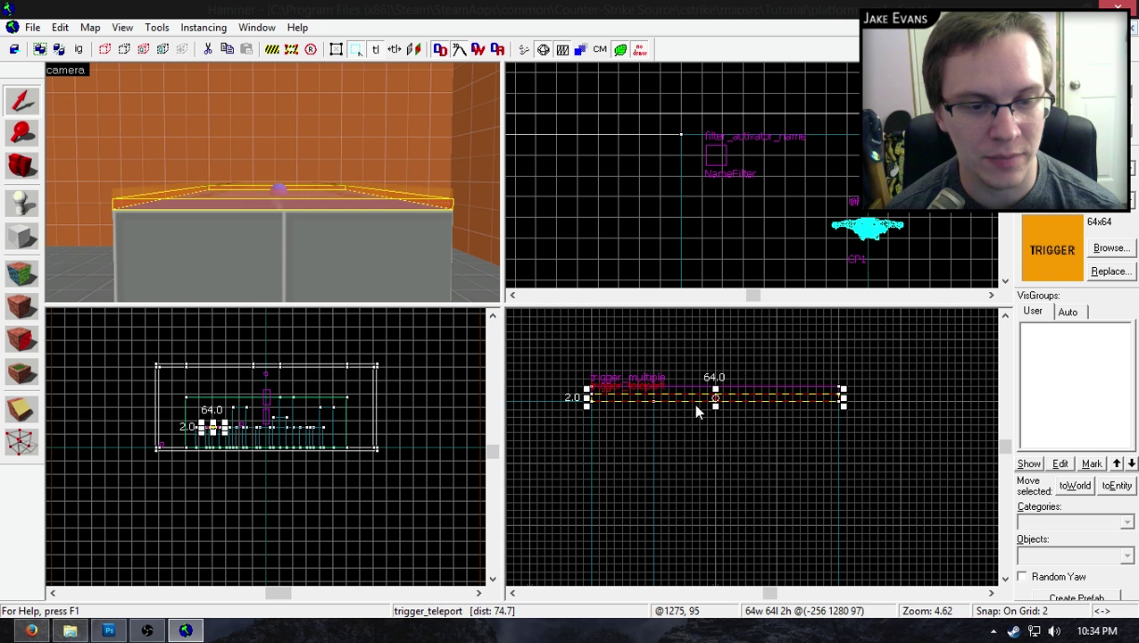
left_click(274, 214)
left_click(254, 264)
left_click(213, 204)
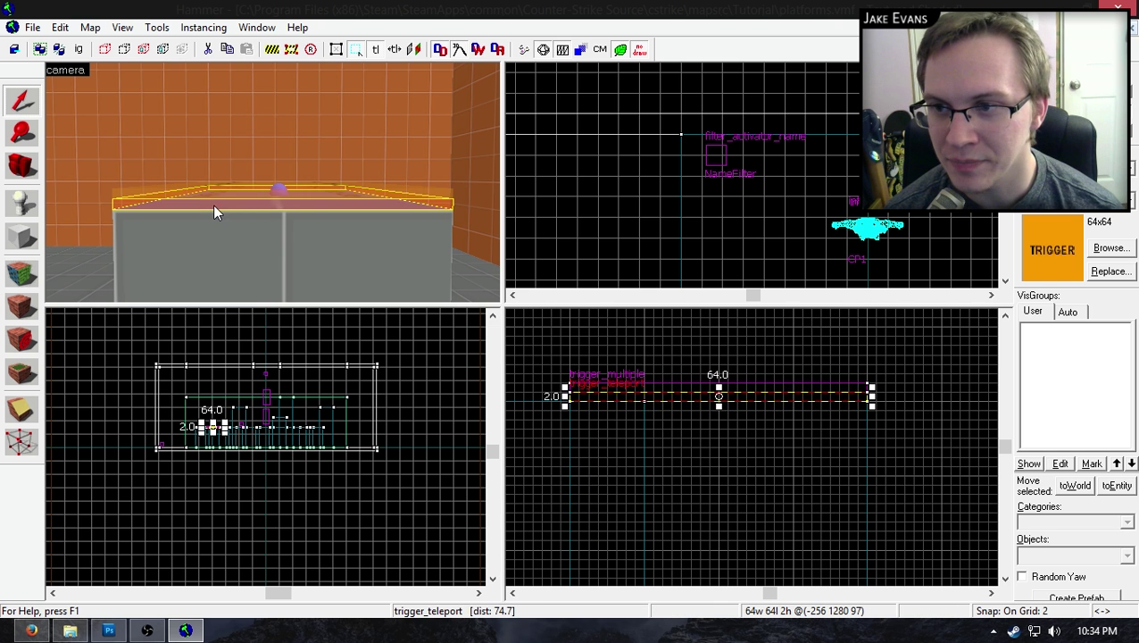
left_click(218, 185)
scroll(589, 366, "up", 5)
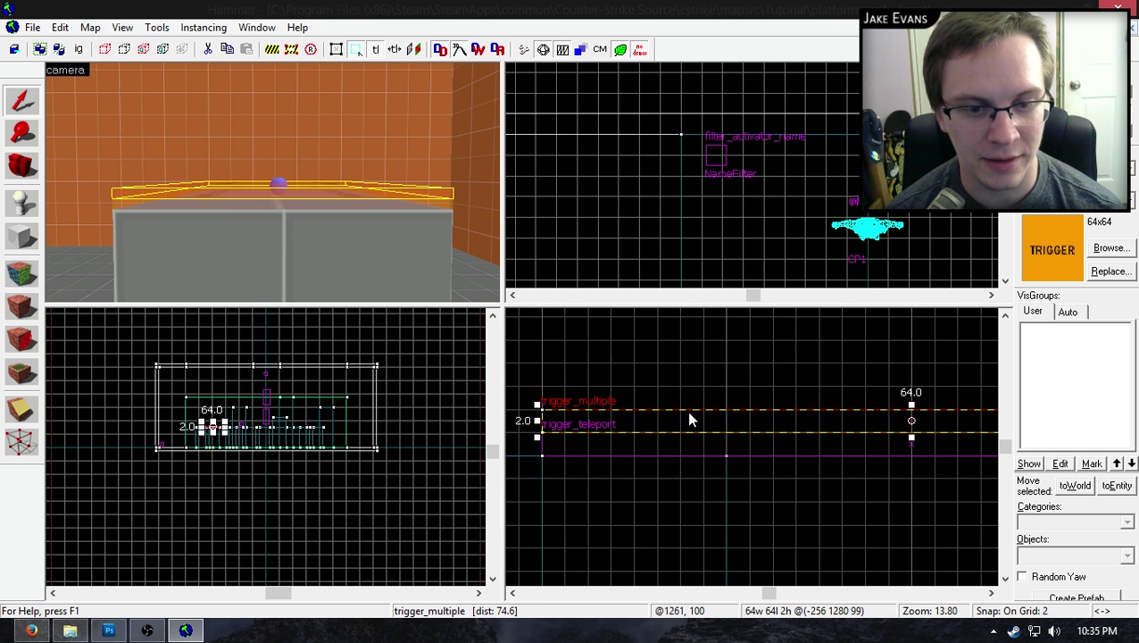
scroll(687, 411, "down", 5)
Step: Examine the platform block and its two triggers selected together, and clear the selection
left_click(346, 203)
left_click(342, 189)
left_click(347, 203, "ctrl")
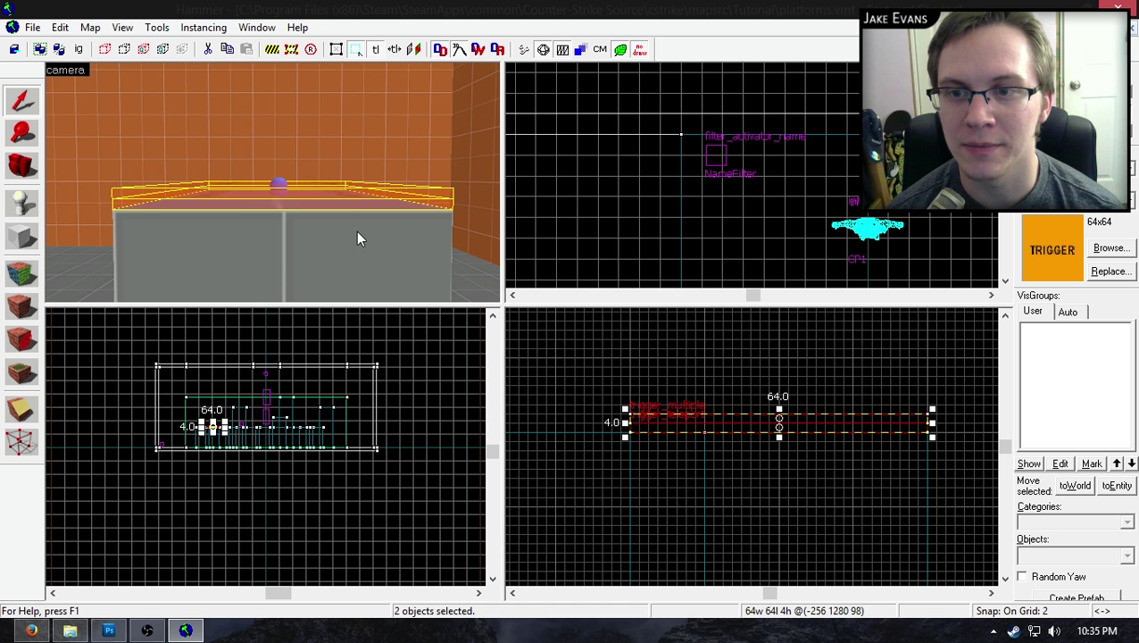
left_click(356, 231, "ctrl")
key("z")
key("s")
key("d")
key("w")
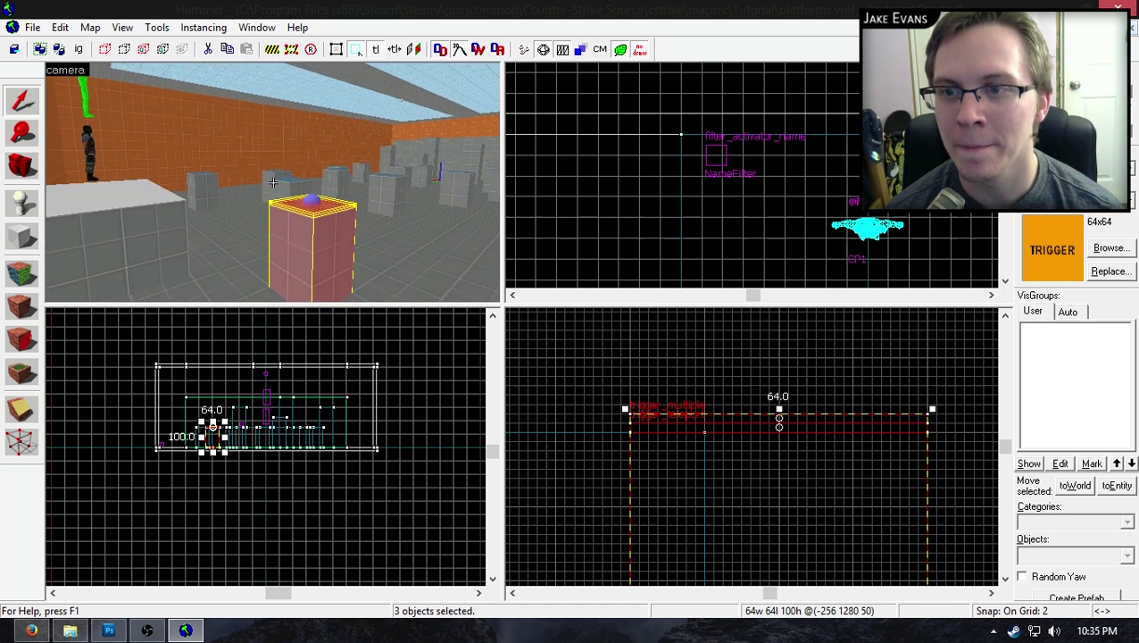
key("a")
key("z")
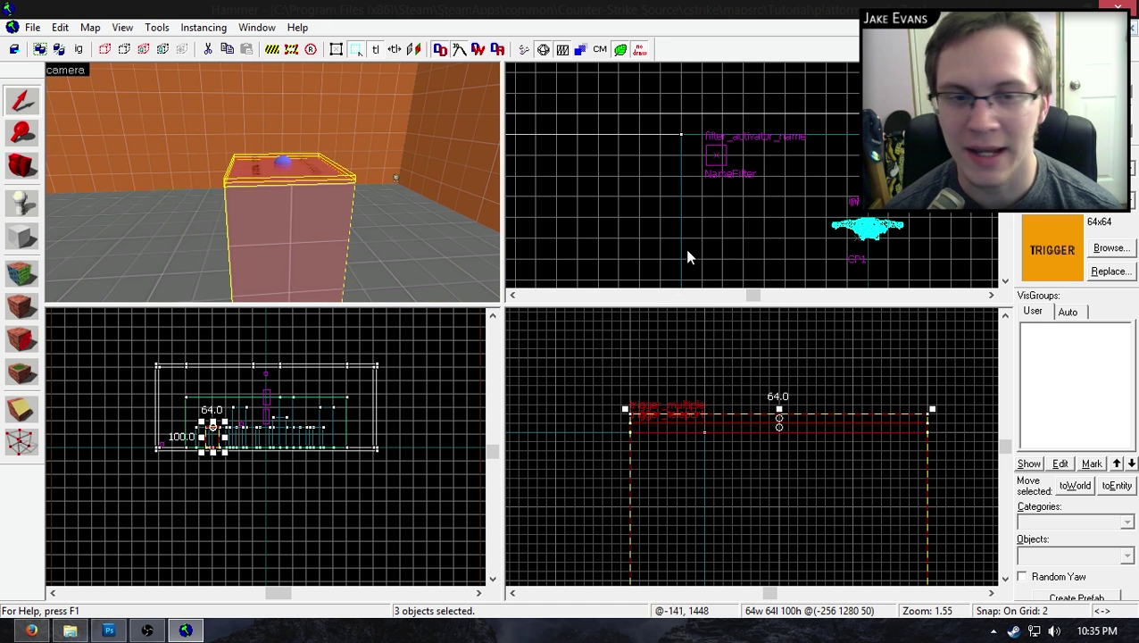
left_click(567, 361)
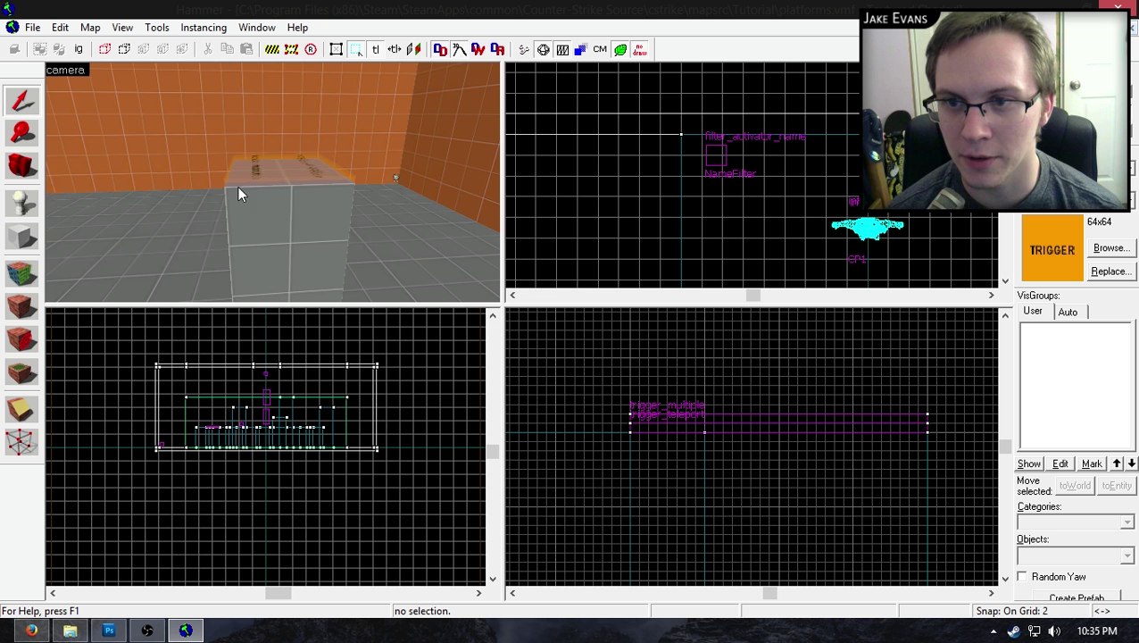
Step: Inspect the trigger_teleport on the platform top from close up and against the surrounding platforms
key("z")
key("d")
key("w")
key("z")
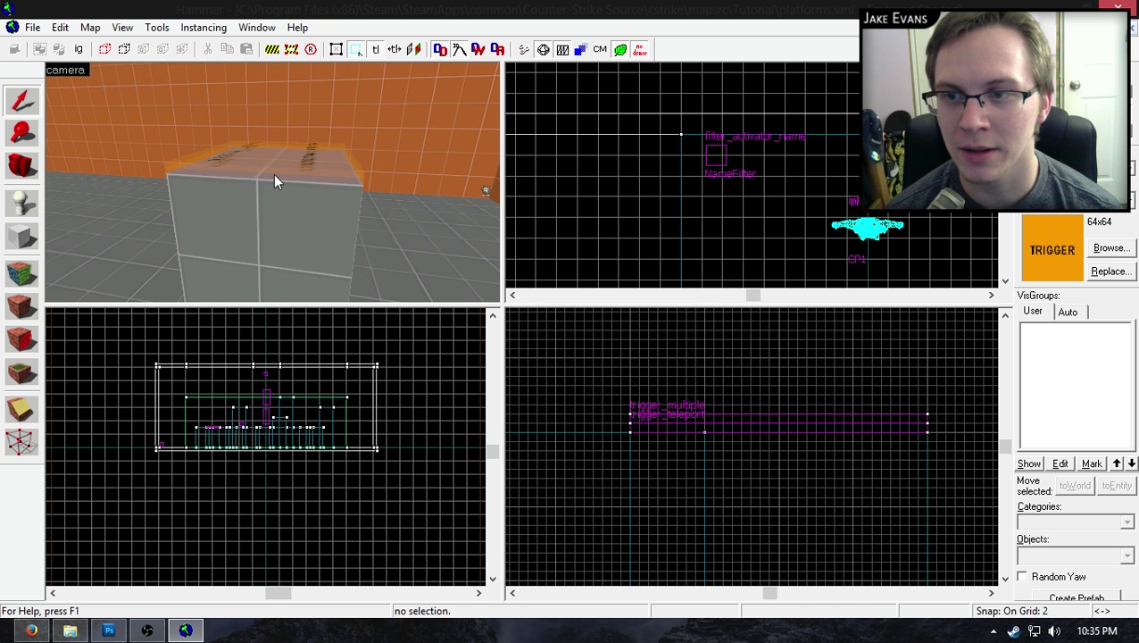
left_click(273, 178)
key("w")
key("s")
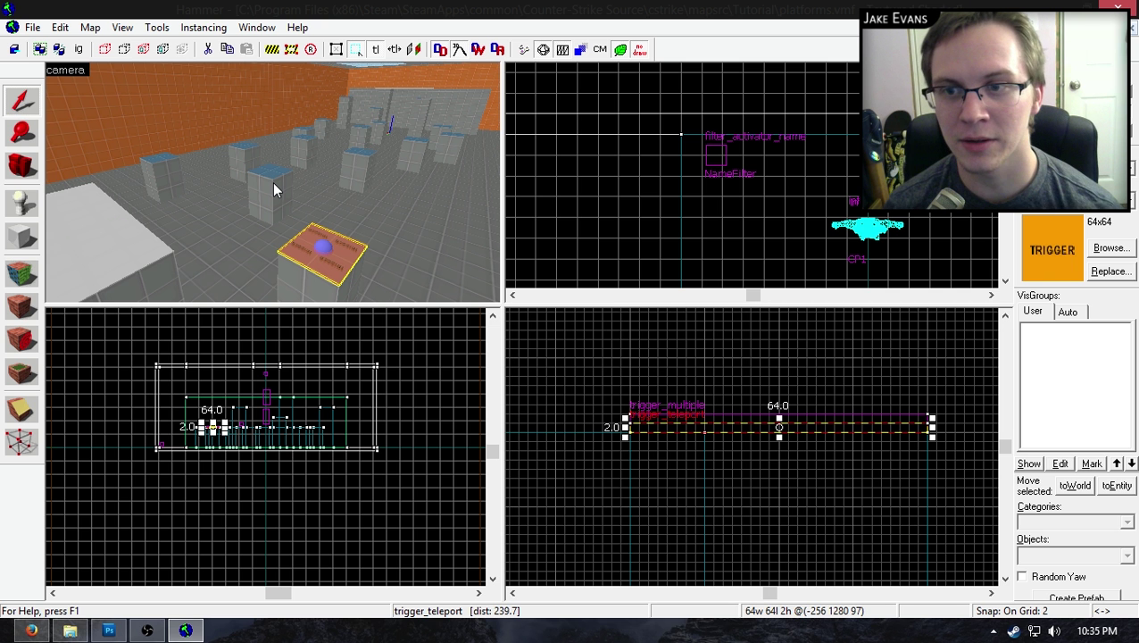
key("z")
key("w")
key("w")
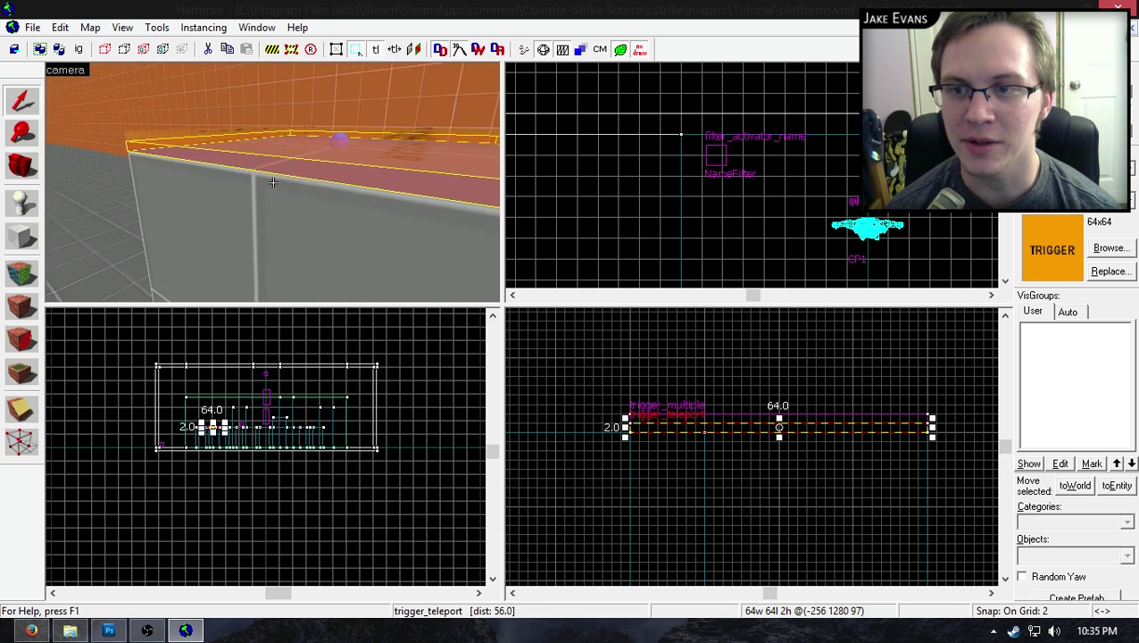
key("z")
Step: Select the trigger_multiple and trigger_teleport together and copy them to the next platform, centred at about -64, 1136
left_click(281, 162)
left_click(280, 186, "ctrl")
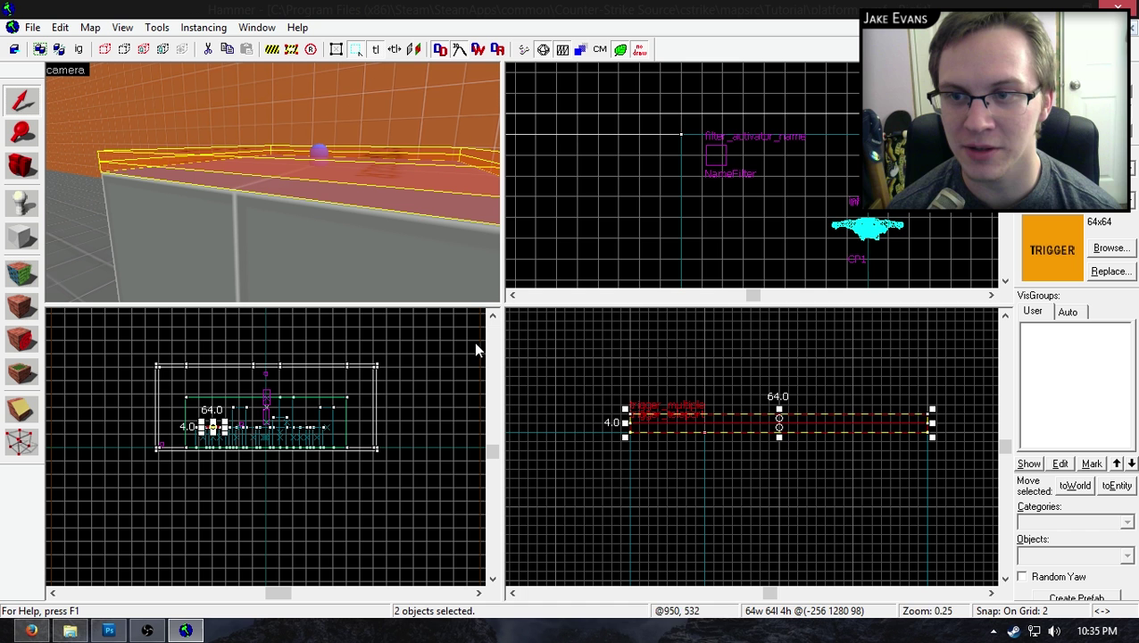
scroll(819, 195, "up", 3)
scroll(777, 202, "up", 5)
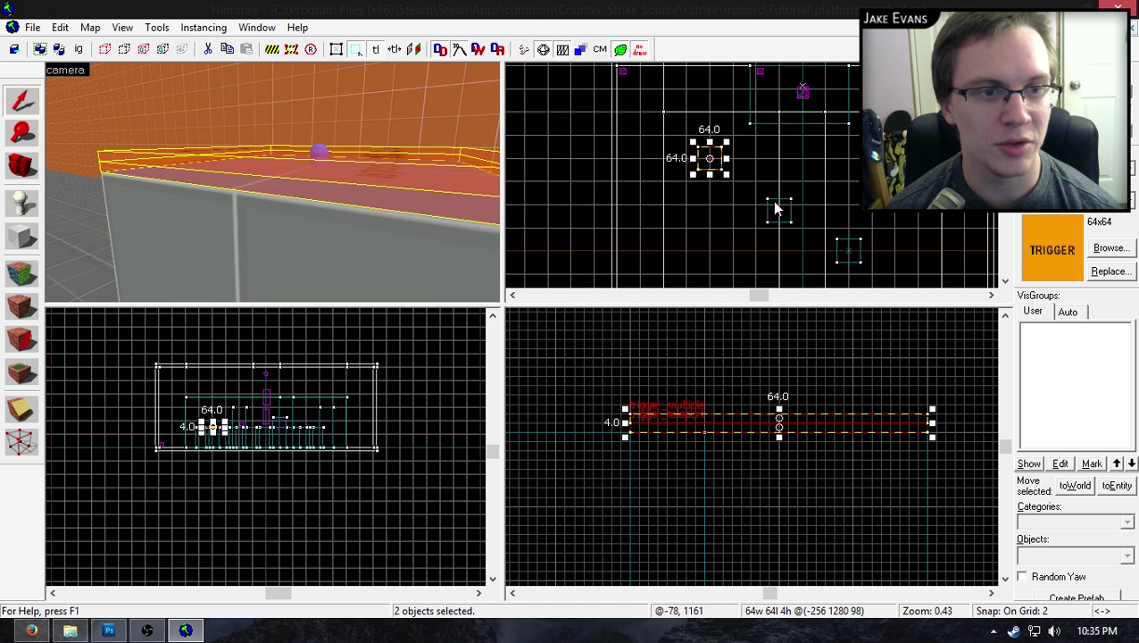
mouse_move(604, 107)
left_mouse_down()
mouse_move(714, 147)
mouse_move(775, 234)
left_mouse_up()
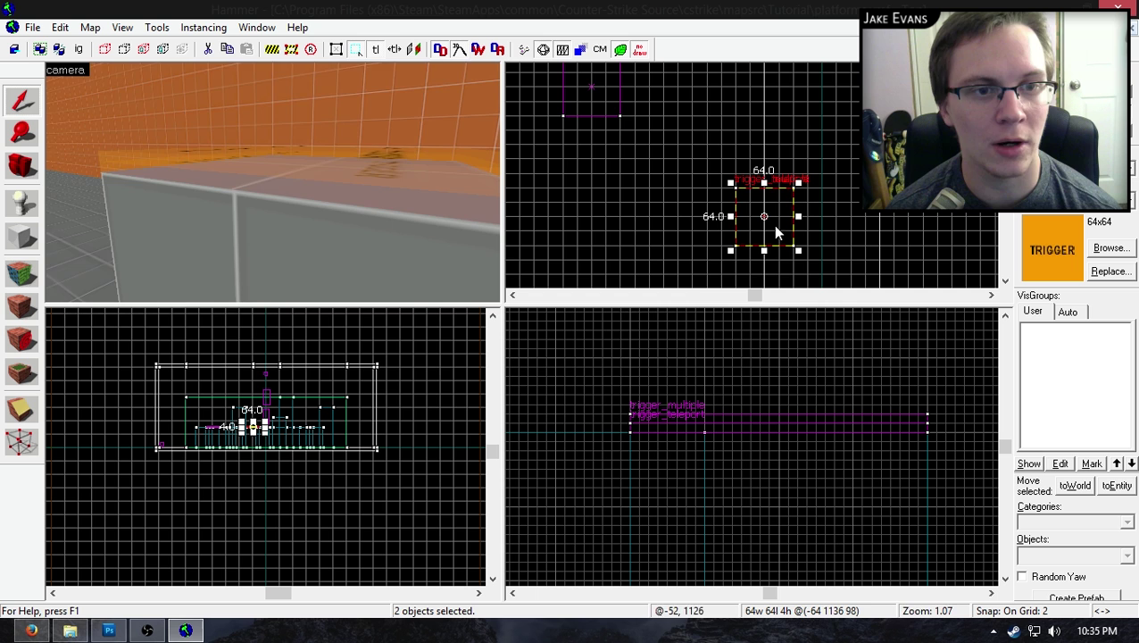
Step: Check the copied trigger pair in the 3D view and copy it onto a further platform
key("z")
key("s")
left_click_drag(272, 182, 330, 180)
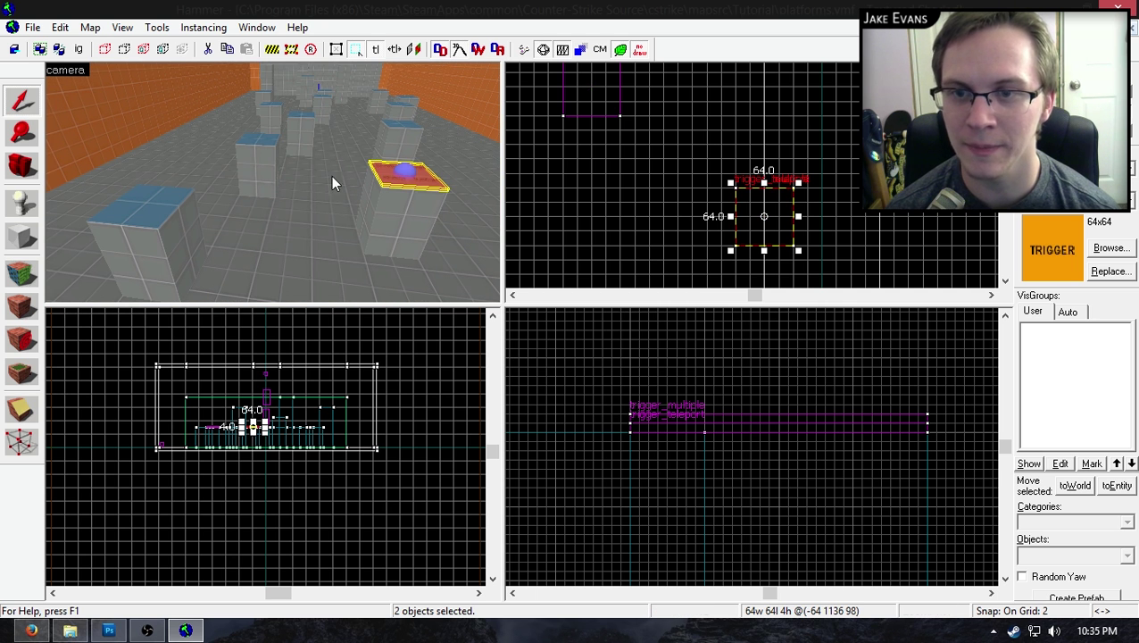
scroll(733, 179, "down", 5)
scroll(786, 138, "up", 6)
left_click_drag(574, 252, 852, 147, "shift")
key("z")
key("a")
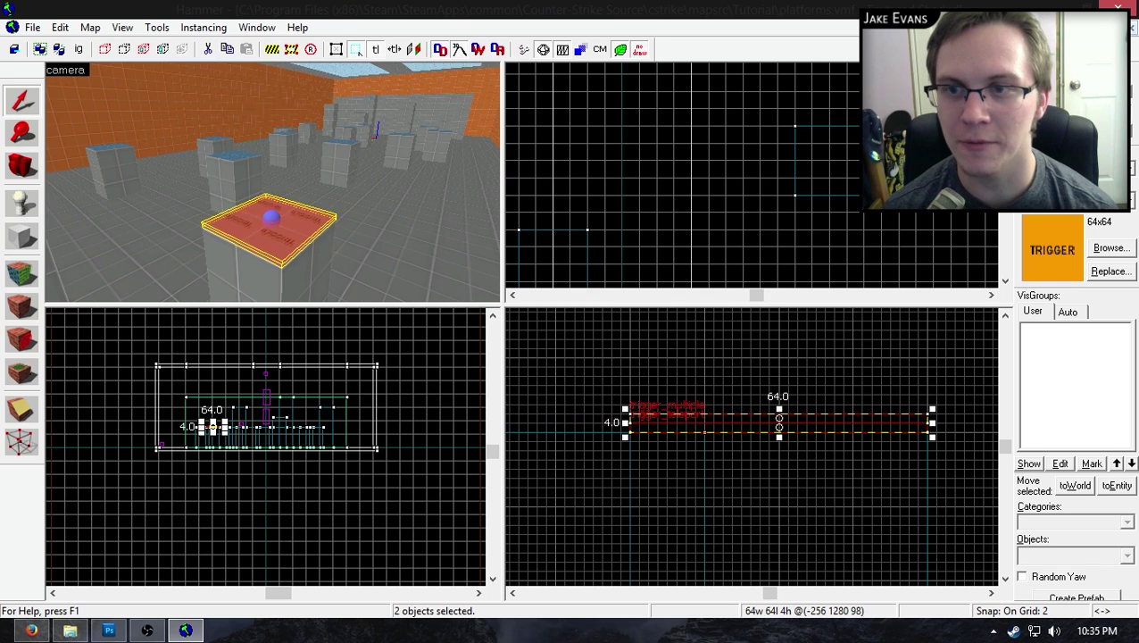
key("w")
key("w")
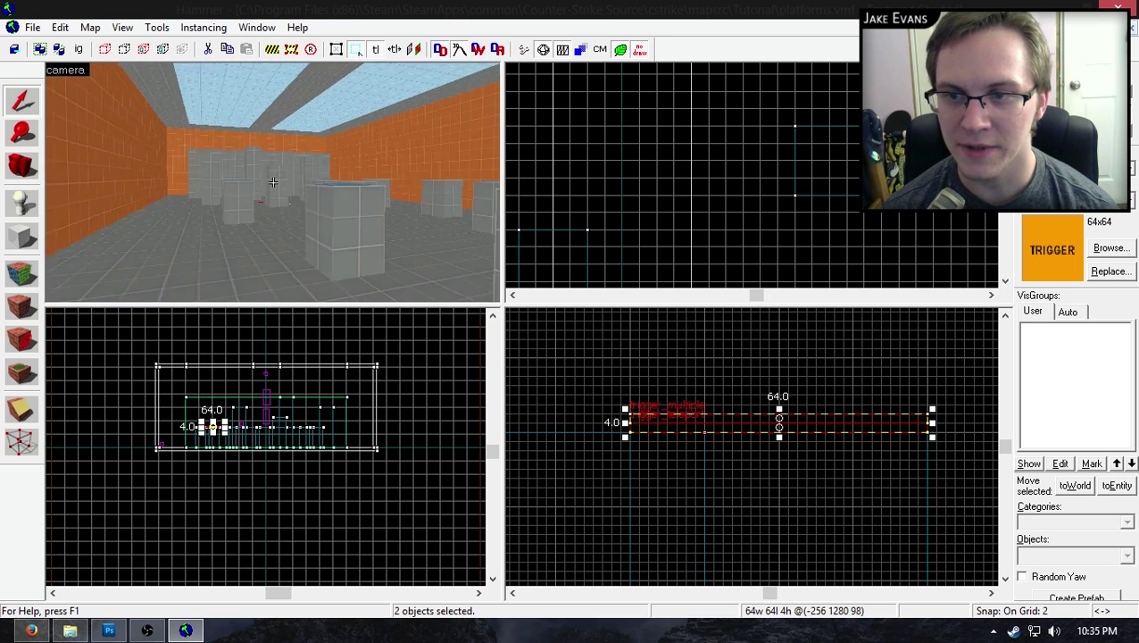
Step: Stretch the trigger pair over the group of low platforms to 576 units wide and 976 units long
left_click_drag(272, 182, 273, 183)
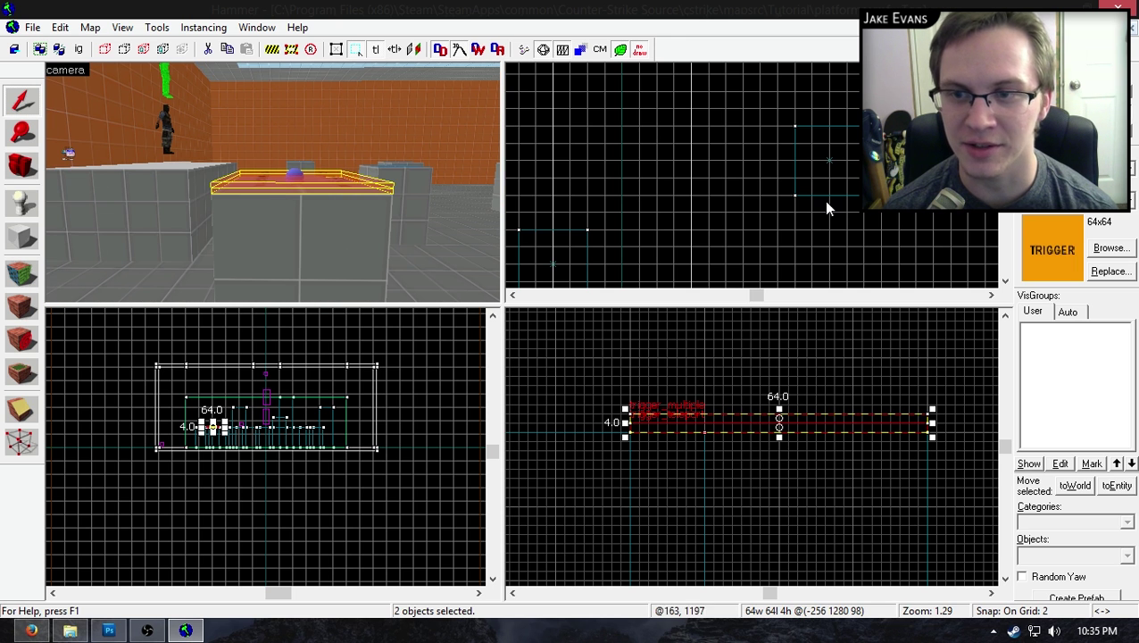
scroll(714, 244, "down", 8)
scroll(699, 209, "up", 4)
scroll(700, 209, "up", 3)
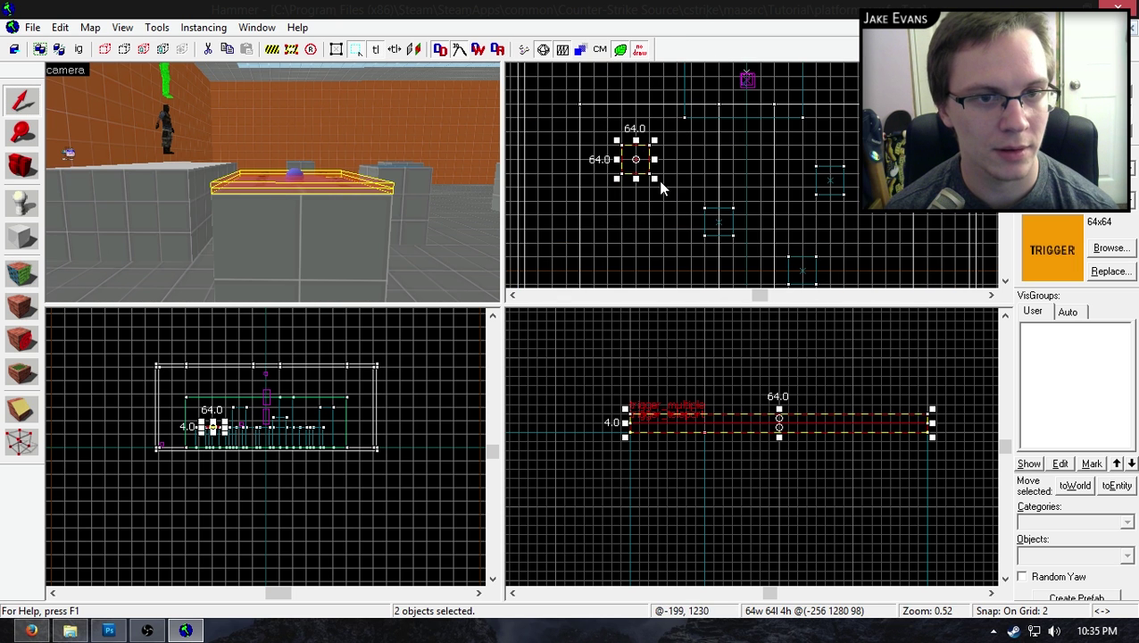
left_click_drag(654, 177, 760, 237)
scroll(689, 148, "down", 8)
scroll(731, 241, "down", 2)
scroll(728, 211, "up", 4)
scroll(721, 221, "up", 10)
key("z")
key("w")
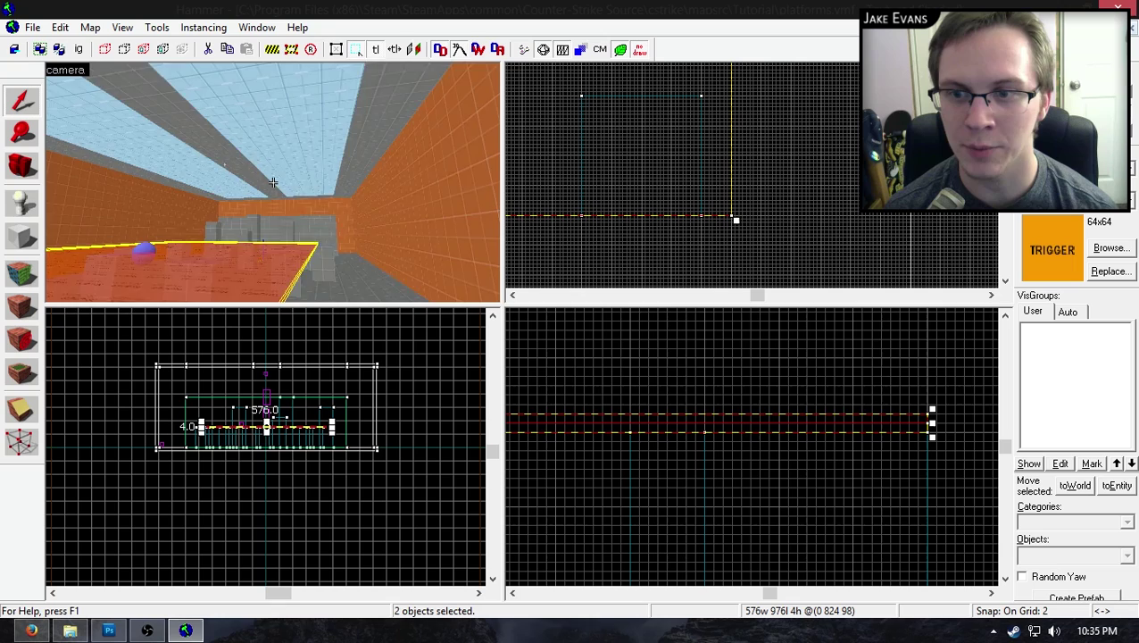
Step: Extend the stretched trigger pair to 624 by 1088 units so it covers the outermost low platforms
key("z")
scroll(753, 244, "down", 10)
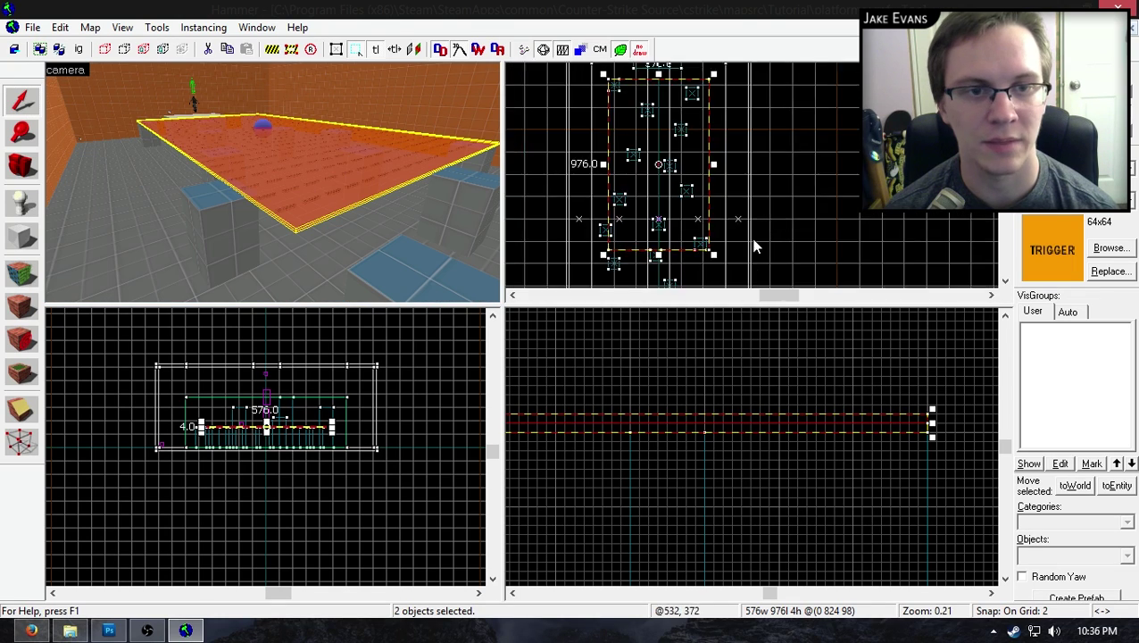
scroll(669, 244, "up", 10)
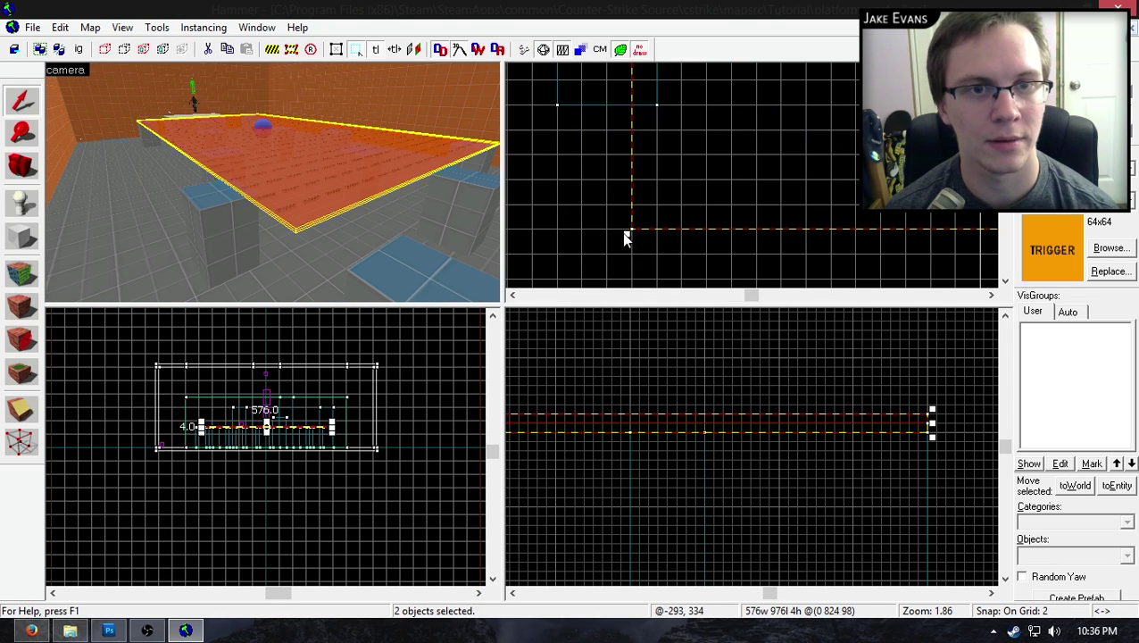
left_click_drag(625, 237, 549, 232)
scroll(616, 205, "down", 3)
scroll(663, 177, "up", 3)
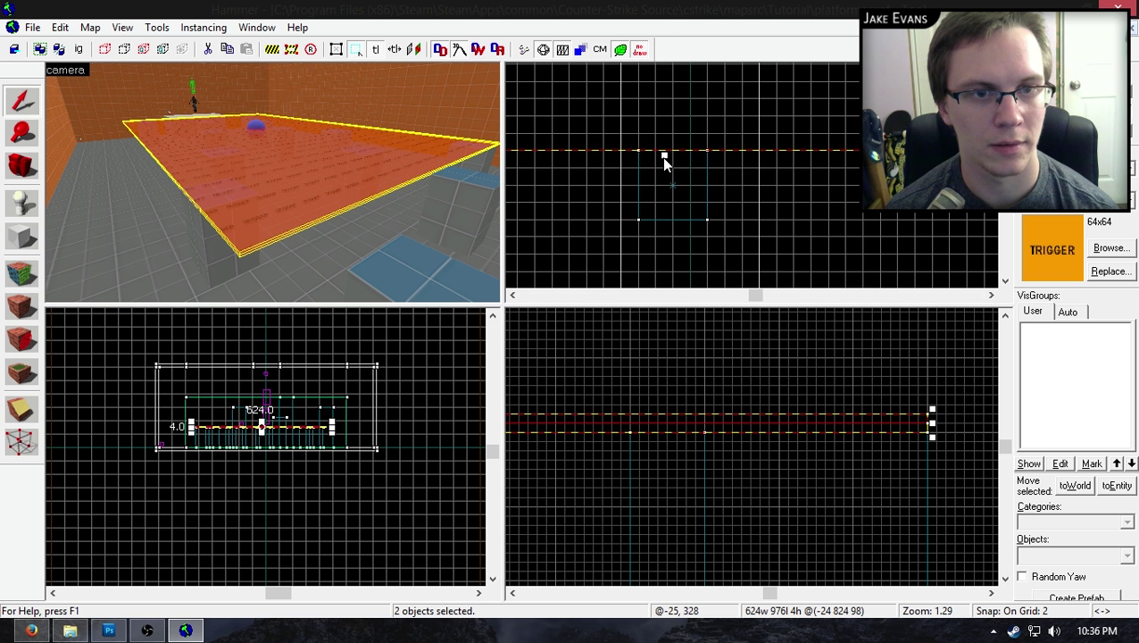
left_click(692, 251)
scroll(710, 237, "down", 2)
scroll(753, 204, "up", 4)
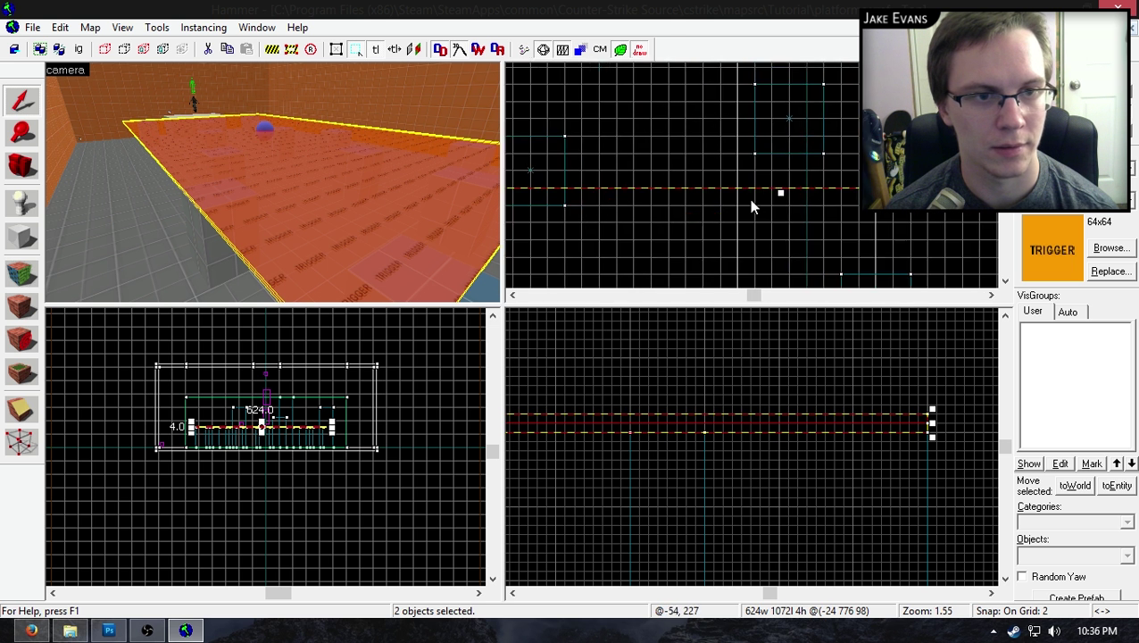
scroll(793, 215, "down", 5)
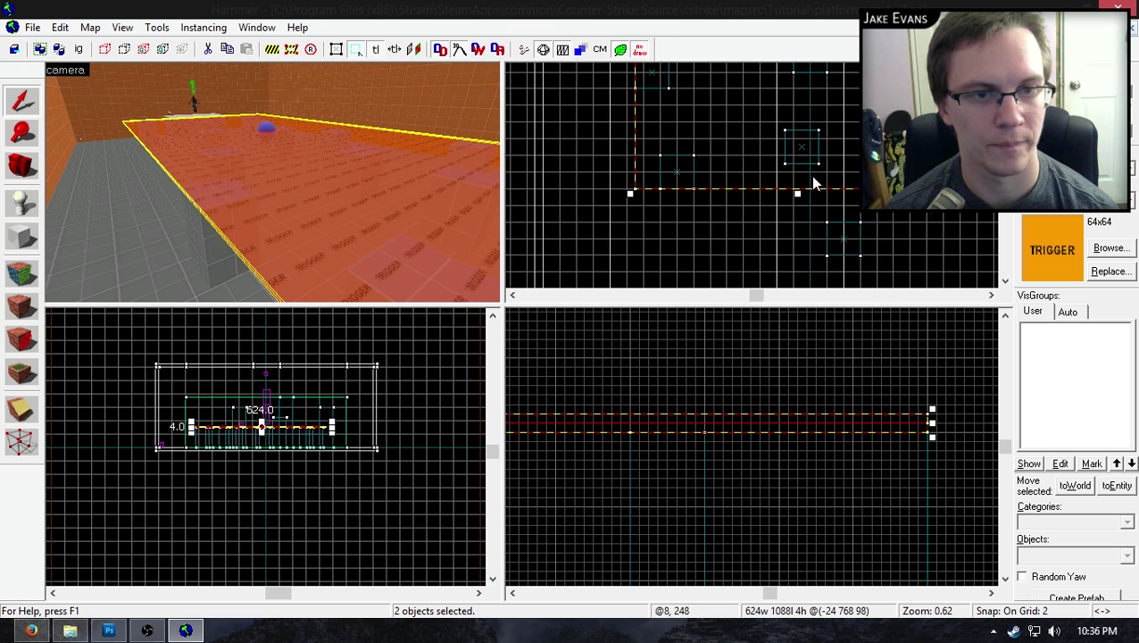
Step: Examine the stretched trigger pair in the 3D view from above, along its edges and beneath, against the surrounding platforms
key("z")
key("w")
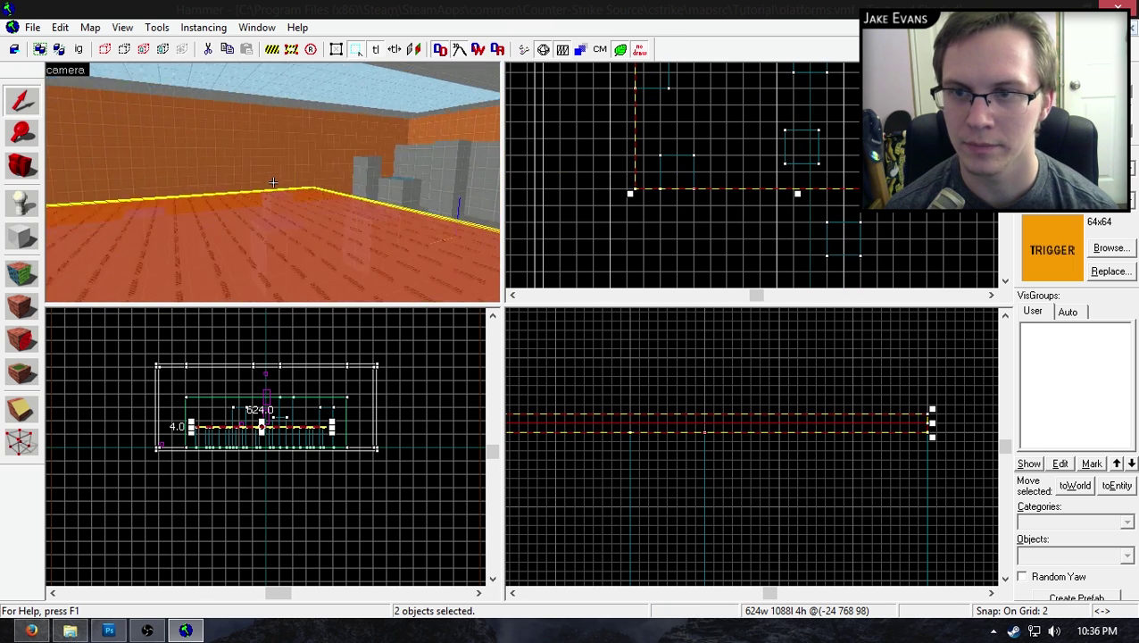
key("s")
key("w")
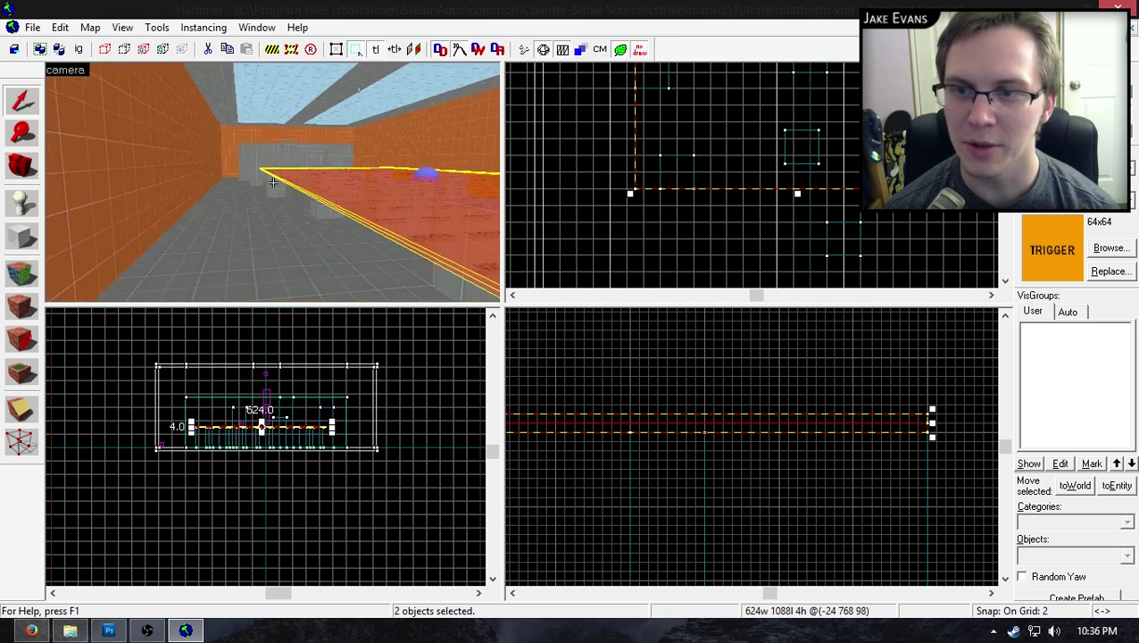
key("w")
key("s")
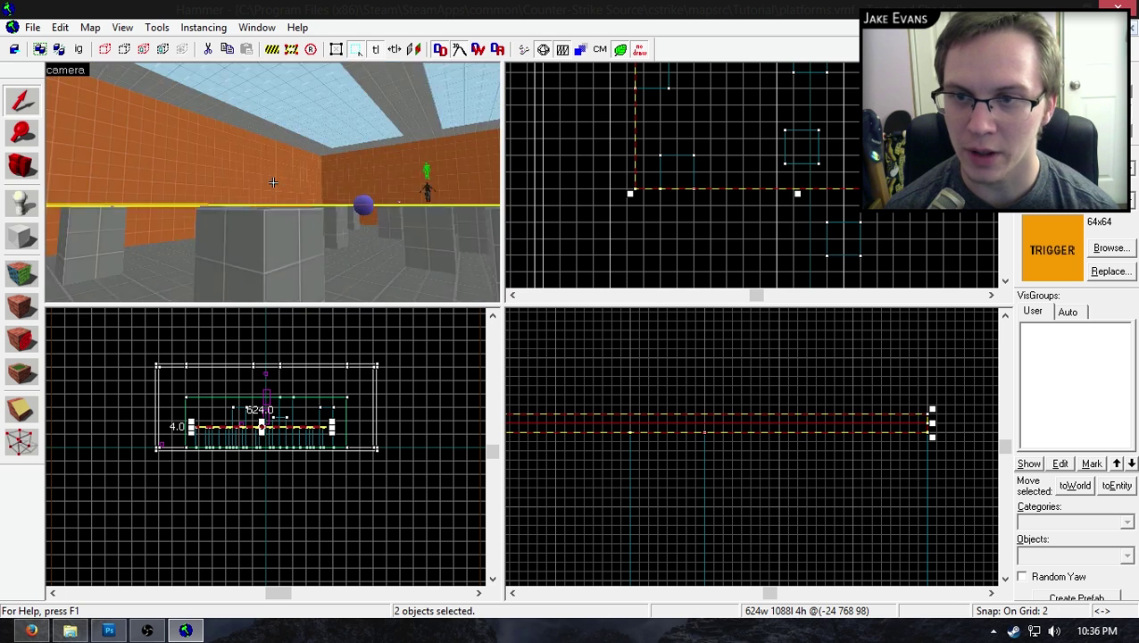
key("w")
key("s")
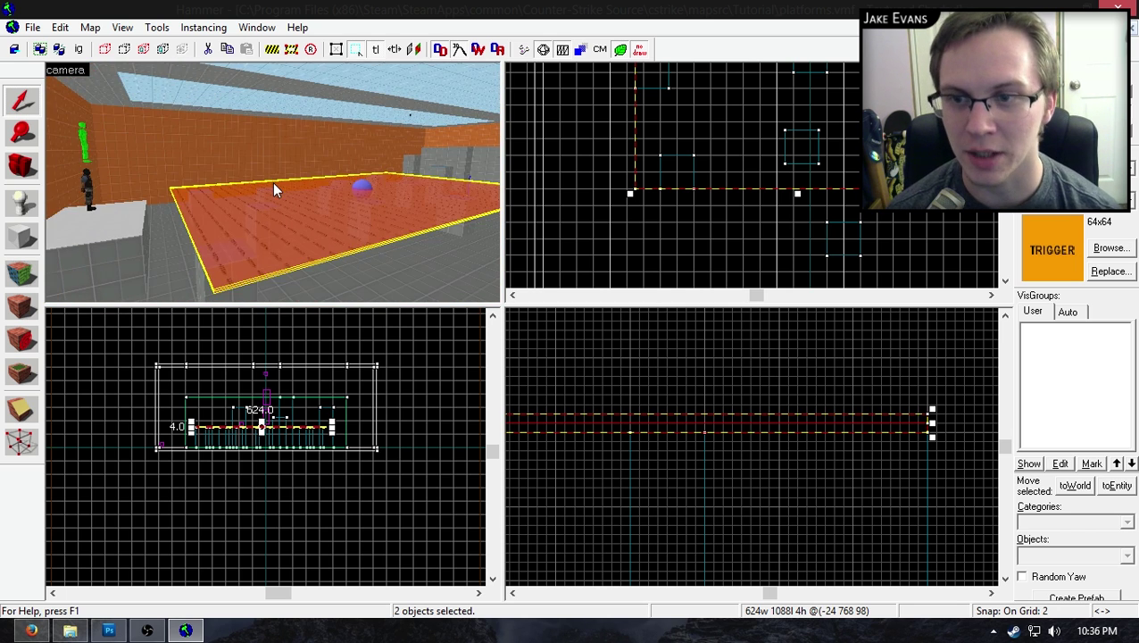
key("z")
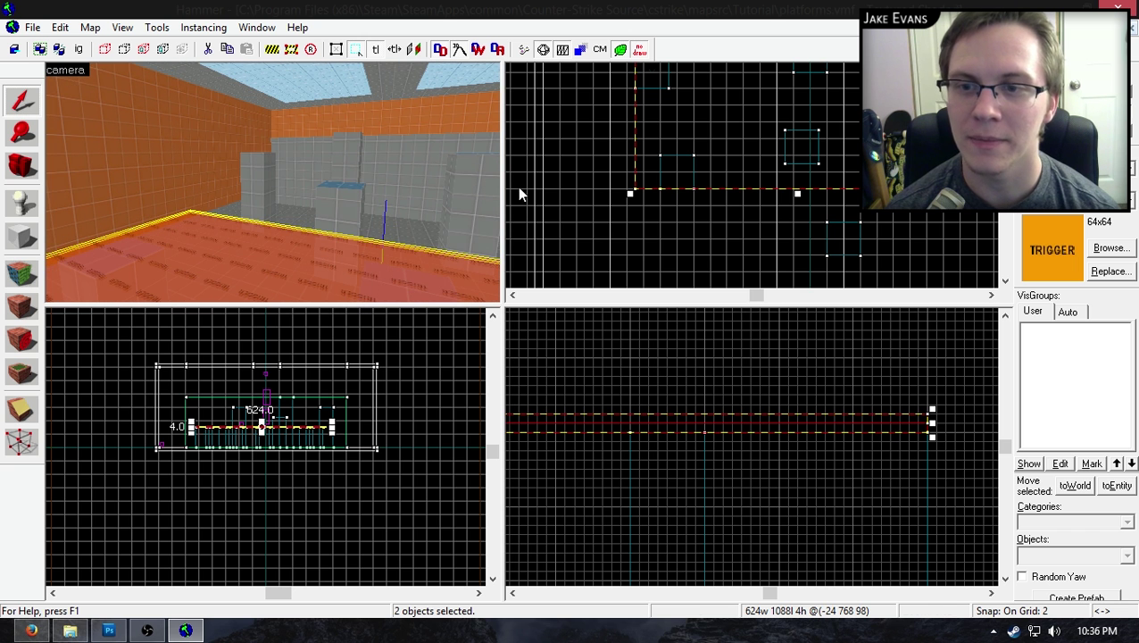
scroll(719, 157, "down", 5)
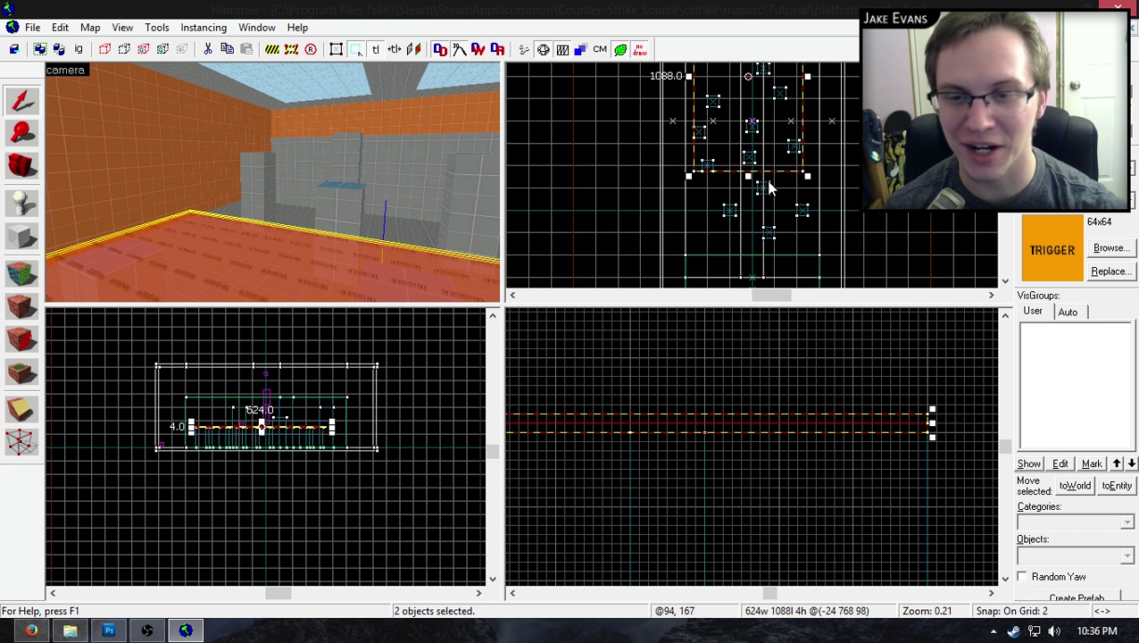
key("z")
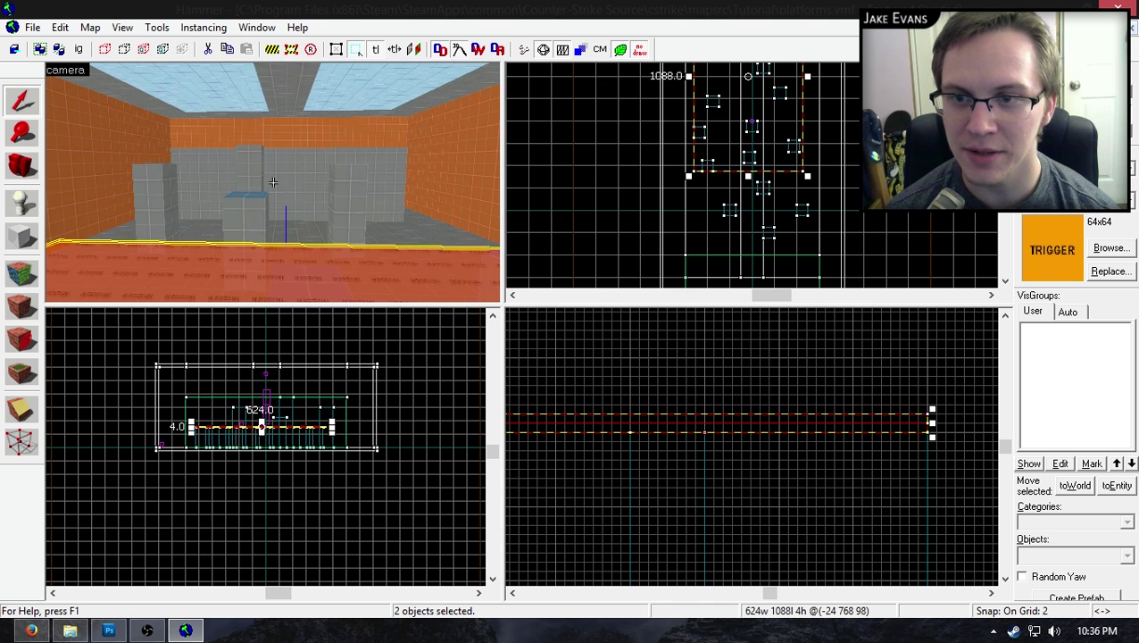
key("z")
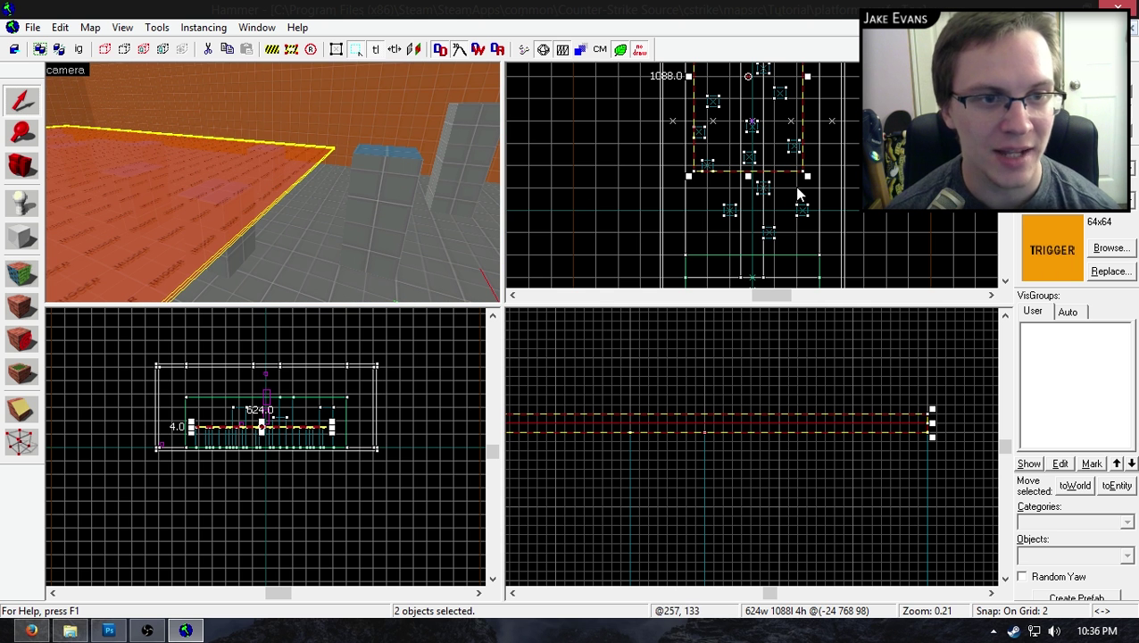
Step: Copy the stretched trigger pair outside the low platform area and shrink the copy to about 96 by 88 units
scroll(735, 221, "up", 1)
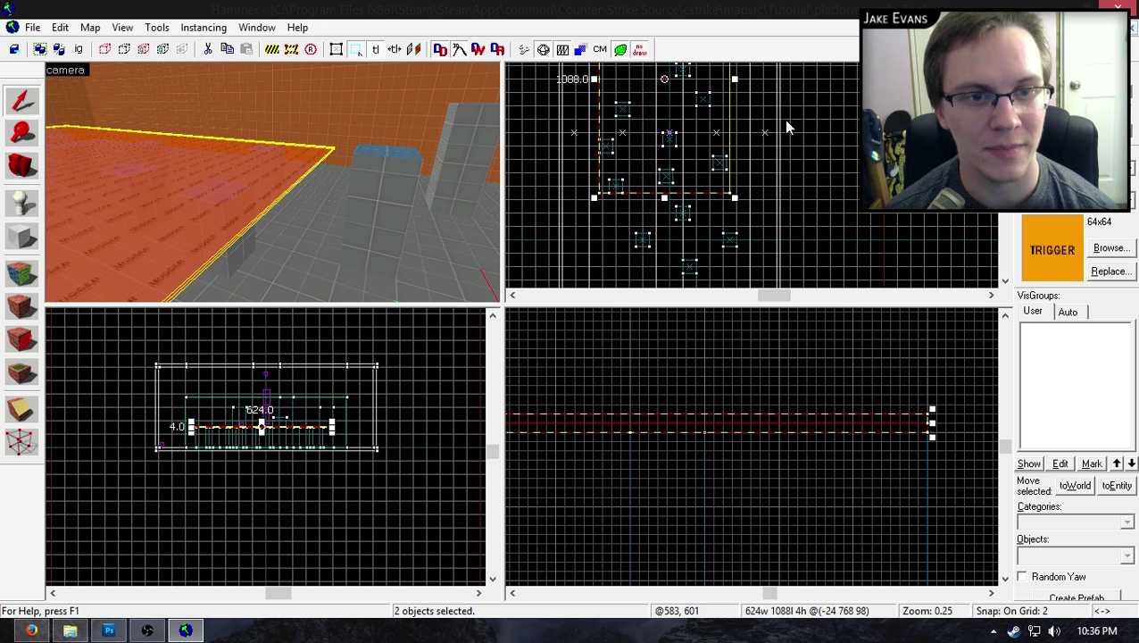
mouse_move(654, 143)
left_mouse_down()
mouse_move(725, 178)
mouse_move(768, 179)
left_mouse_up()
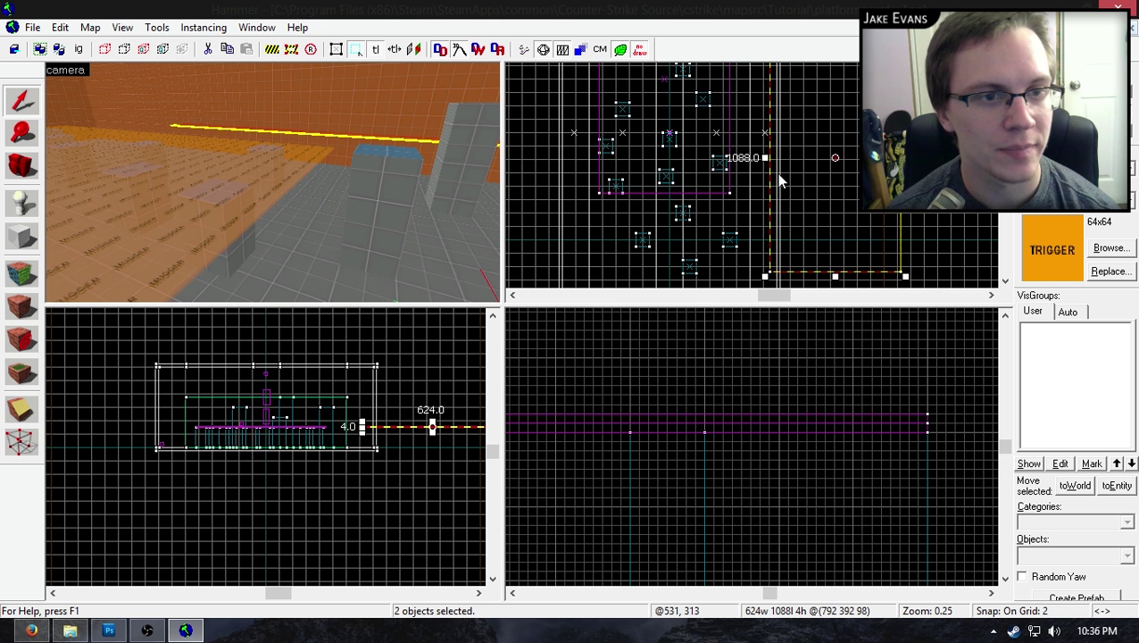
scroll(768, 179, "down", 4)
scroll(803, 179, "up", 8)
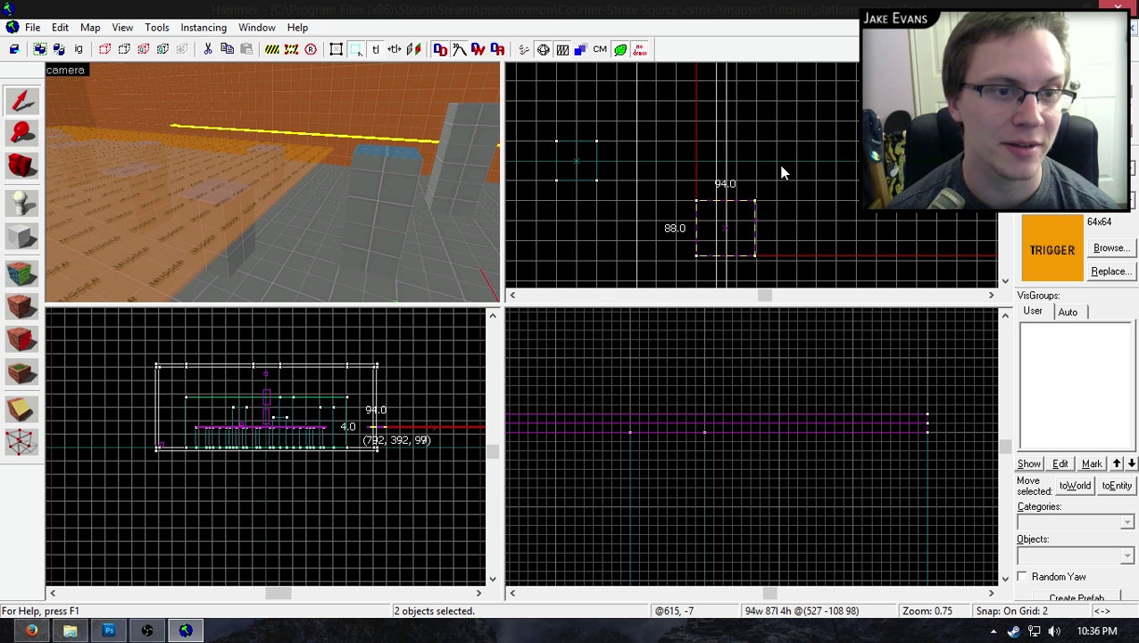
left_click_drag(783, 170, 783, 165)
scroll(780, 167, "down", 4)
scroll(748, 200, "up", 4)
scroll(719, 190, "up", 6)
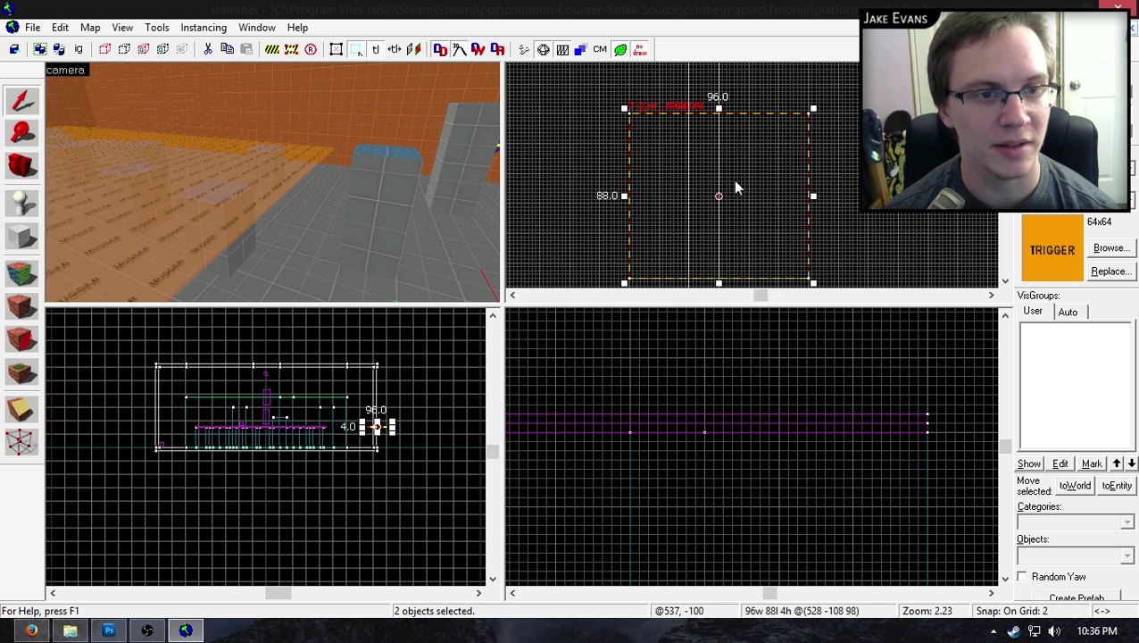
Step: Resize the copied trigger pair to 64 by 64 units and set the grid snap to 4
key("[")
left_click_drag(812, 109, 750, 153)
key("bracketright")
key("bracketright")
scroll(803, 237, "down", 5)
scroll(804, 237, "up", 4)
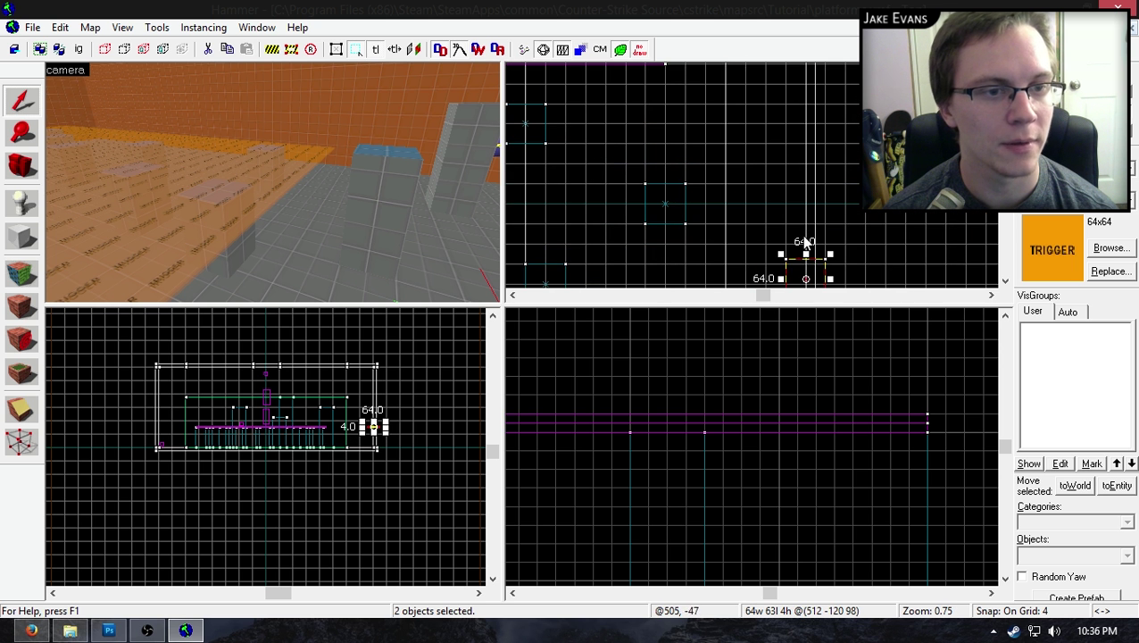
Step: Move the small trigger pair onto the taller platform at 64, 128 and raise it to the platform's top at height 146
left_click_drag(879, 250, 705, 187)
scroll(671, 183, "up", 4)
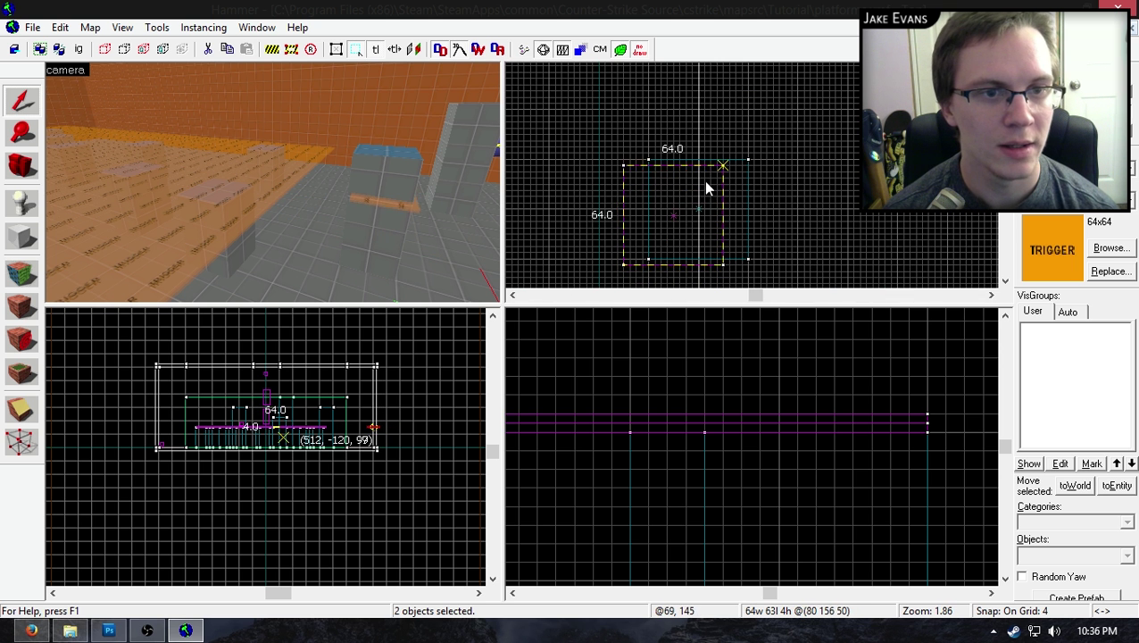
scroll(657, 414, "down", 15)
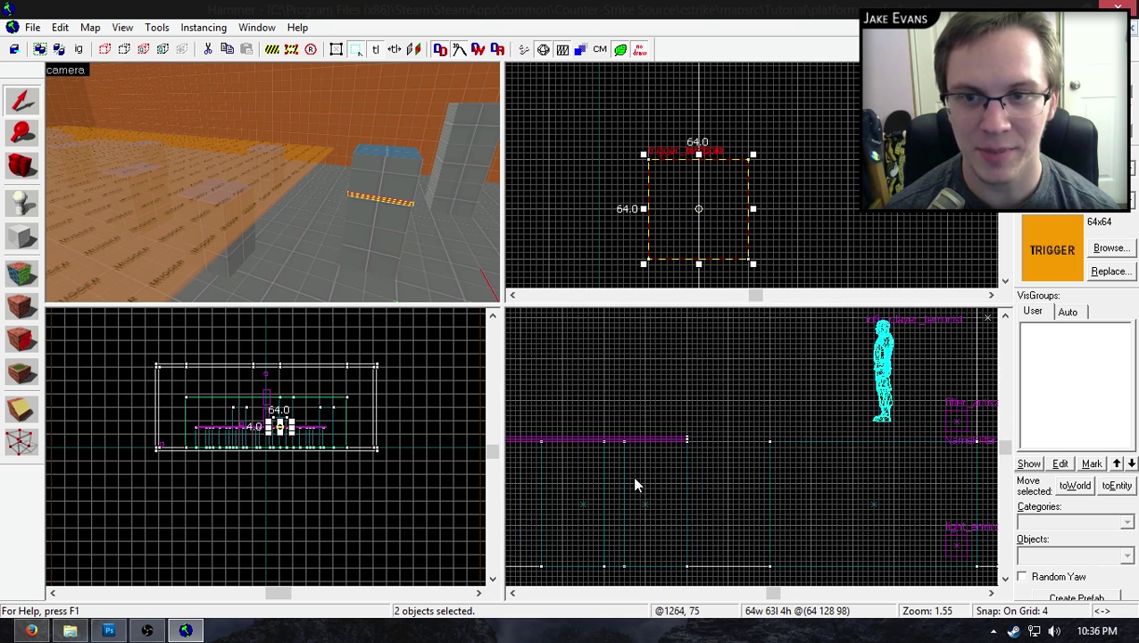
scroll(611, 503, "up", 5)
scroll(611, 502, "up", 12)
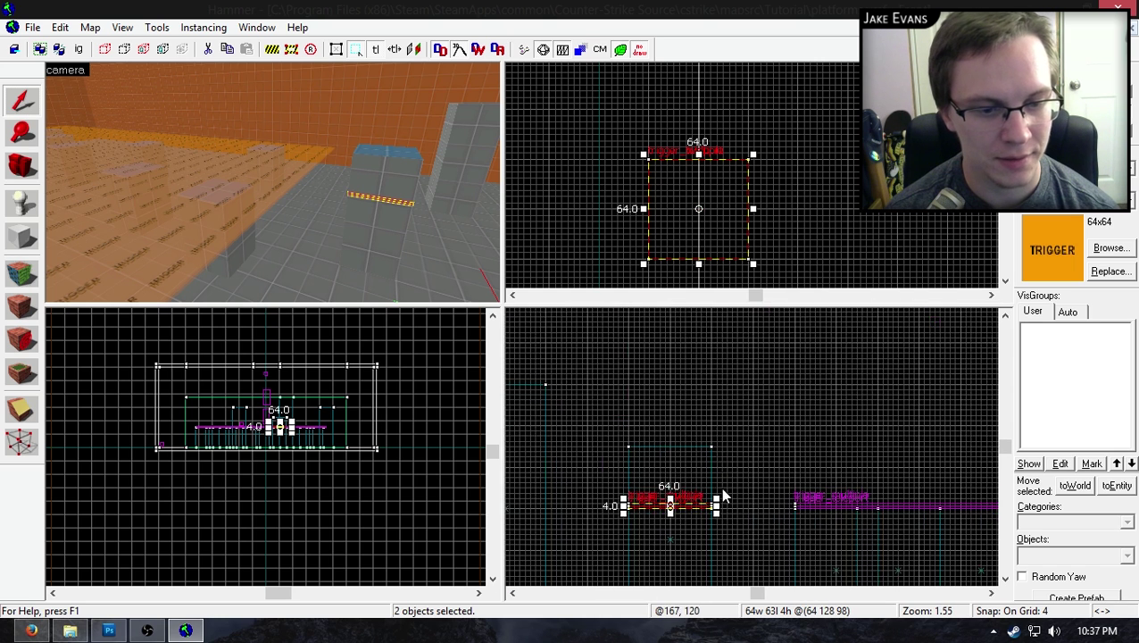
left_click_drag(700, 496, 704, 334)
key("z")
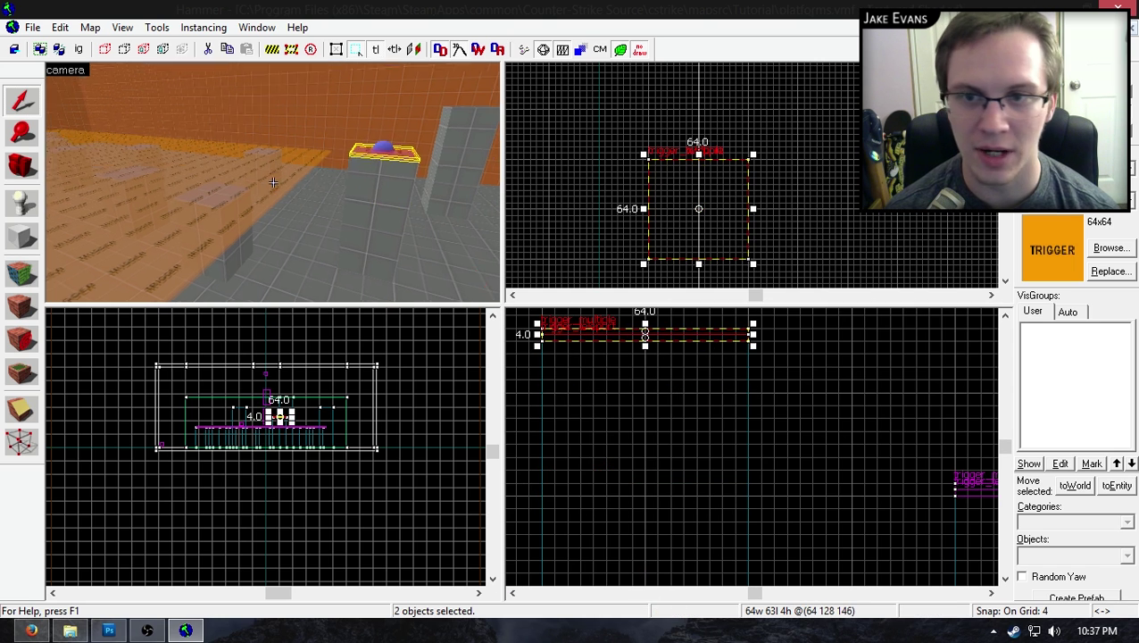
key("w")
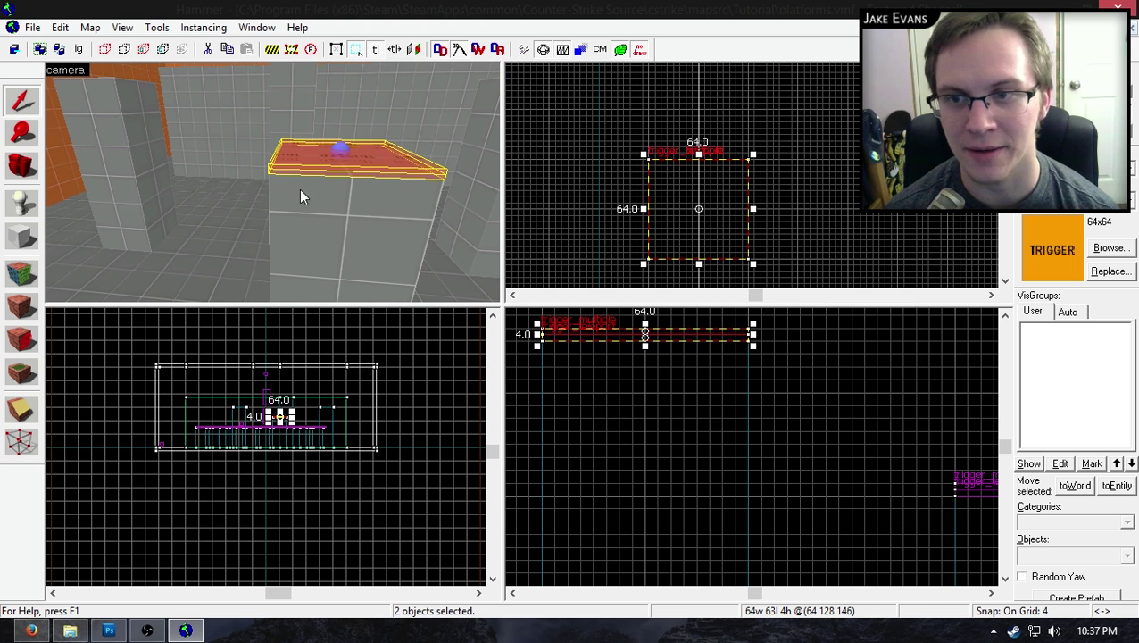
Step: Try to copy the small trigger pair onto the platform at -256, 256, and undo the copy
scroll(690, 185, "down", 11)
scroll(727, 176, "up", 4)
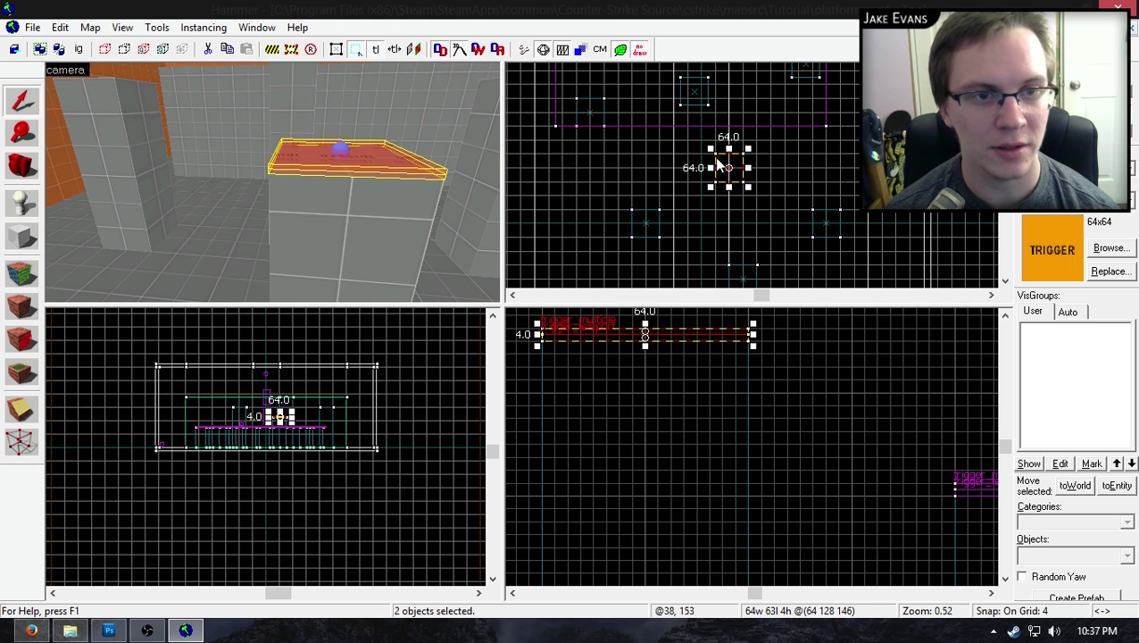
left_click_drag(718, 165, 580, 103)
scroll(818, 419, "down", 4)
scroll(818, 419, "up", 1)
key("z")
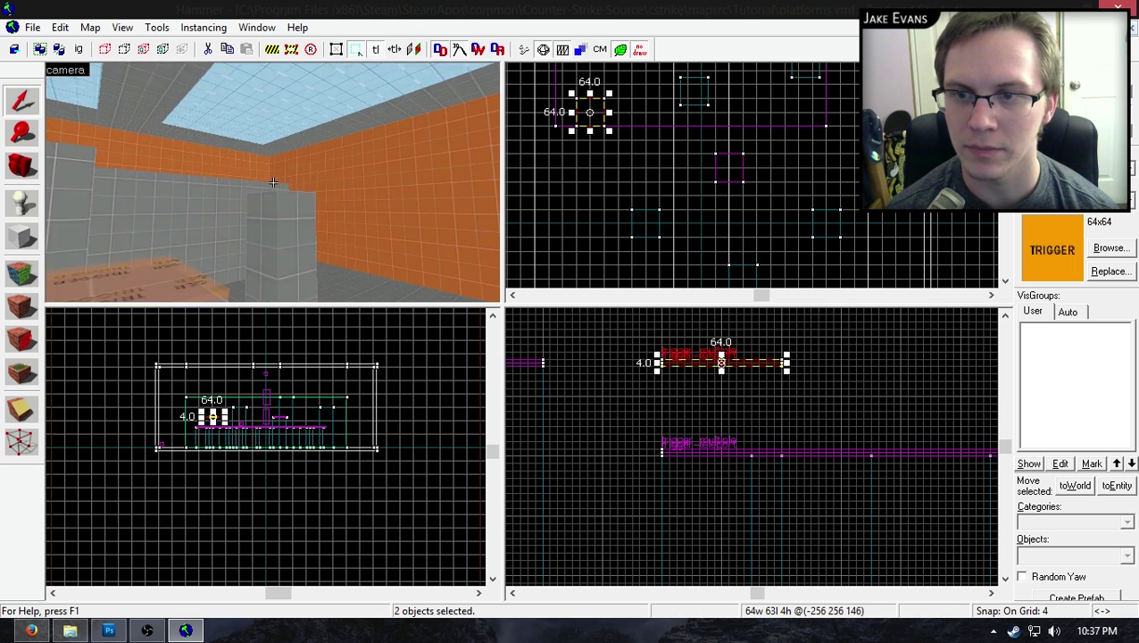
key("z")
key("ctrl+z")
Step: Copy the small trigger pair onto the platform at -128, 0 and raise it to the platform's top
scroll(928, 524, "down", 7)
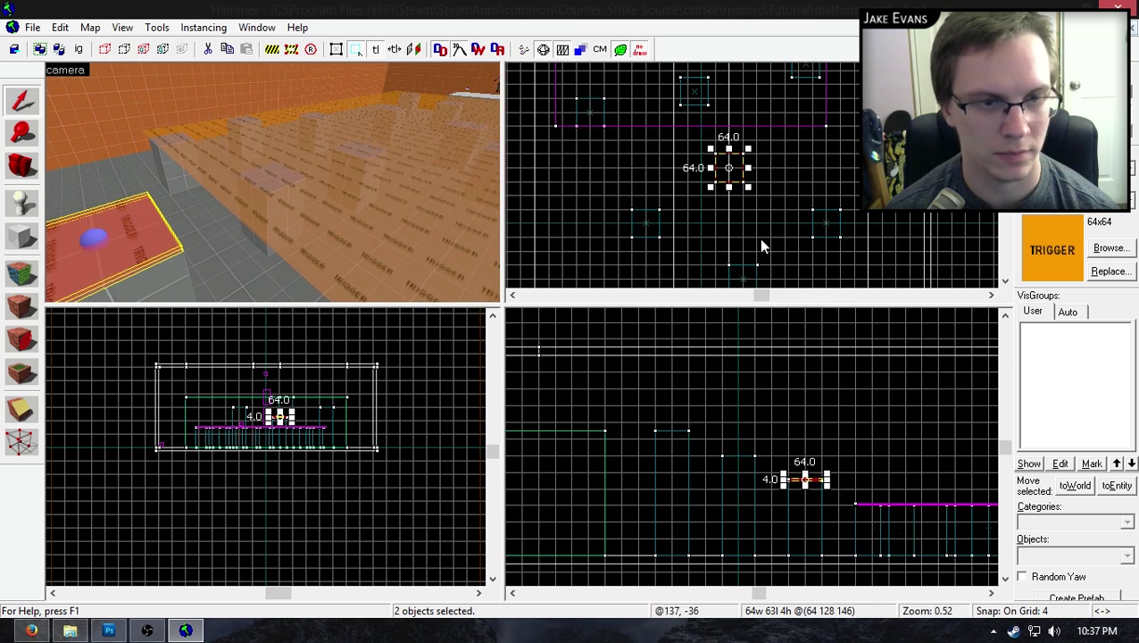
scroll(758, 238, "up", 3)
scroll(711, 113, "down", 3)
left_click_drag(714, 113, 629, 170, "shift")
key("z")
key("z")
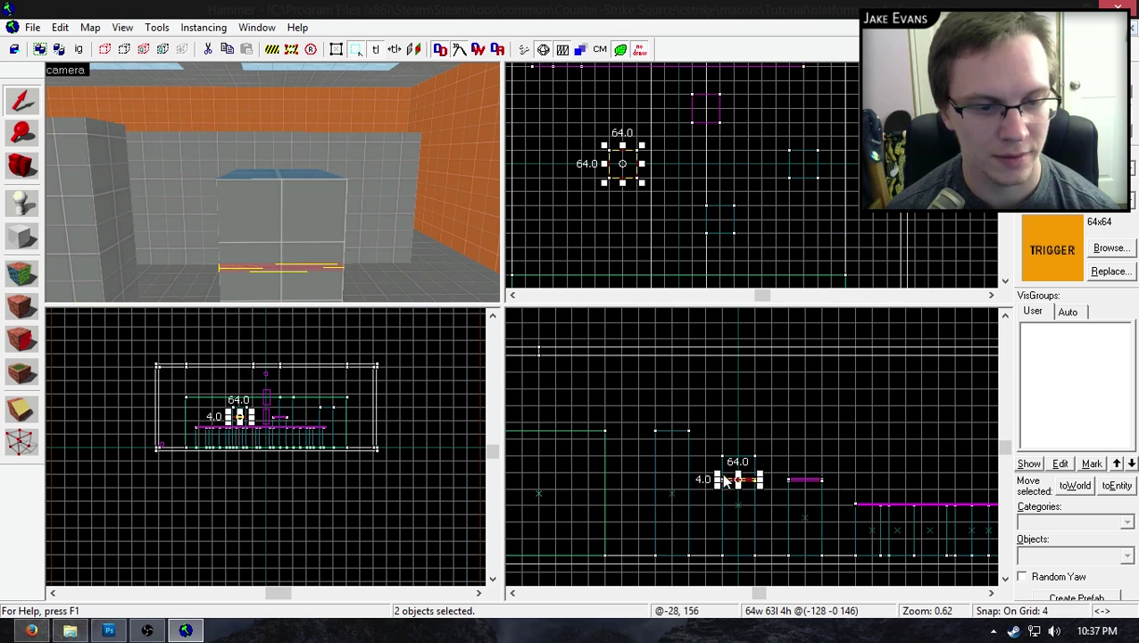
scroll(735, 475, "up", 8)
left_click_drag(792, 495, 792, 389)
key("z")
key("z")
Step: Copy the trigger pair onto the tallest platform of the group and raise it to that platform's top
scroll(856, 236, "down", 4)
scroll(772, 237, "up", 7)
left_click_drag(690, 152, 858, 248, "shift")
scroll(867, 509, "down", 5)
scroll(742, 459, "up", 6)
left_click_drag(626, 488, 625, 358)
Step: Copy the trigger pair onto the platform at 288, 0, lower it to the top at height 194, and check it in 3D
scroll(696, 153, "down", 8)
scroll(763, 146, "up", 11)
left_click_drag(730, 169, 776, 138, "shift")
scroll(705, 391, "down", 8)
scroll(766, 384, "up", 7)
left_click_drag(748, 378, 748, 487)
key("z")
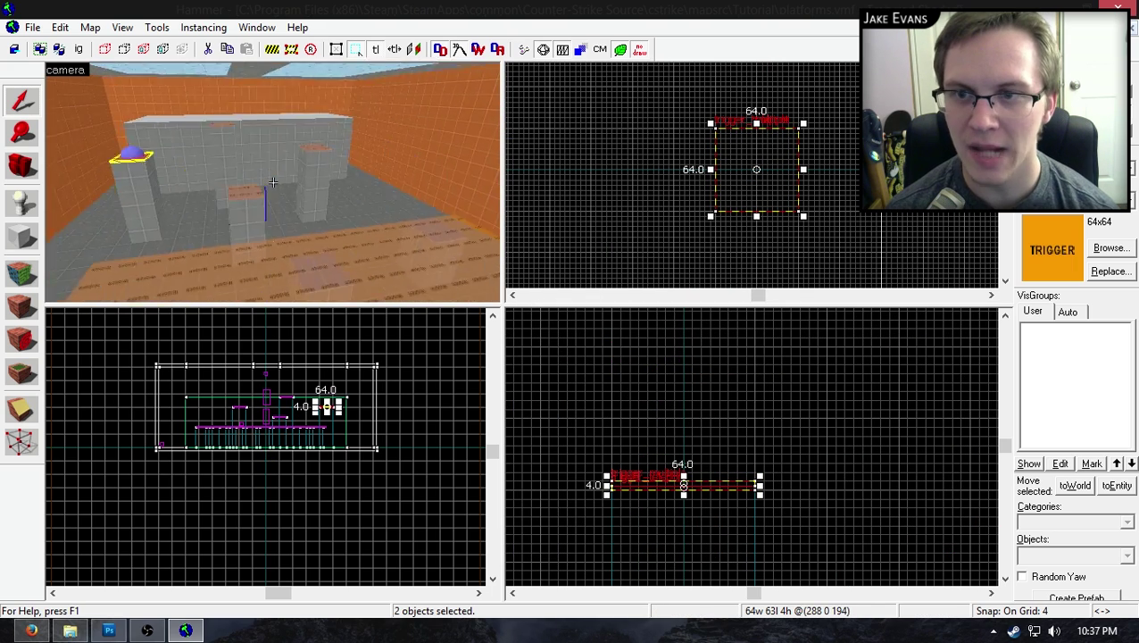
key("w")
key("z")
key("z")
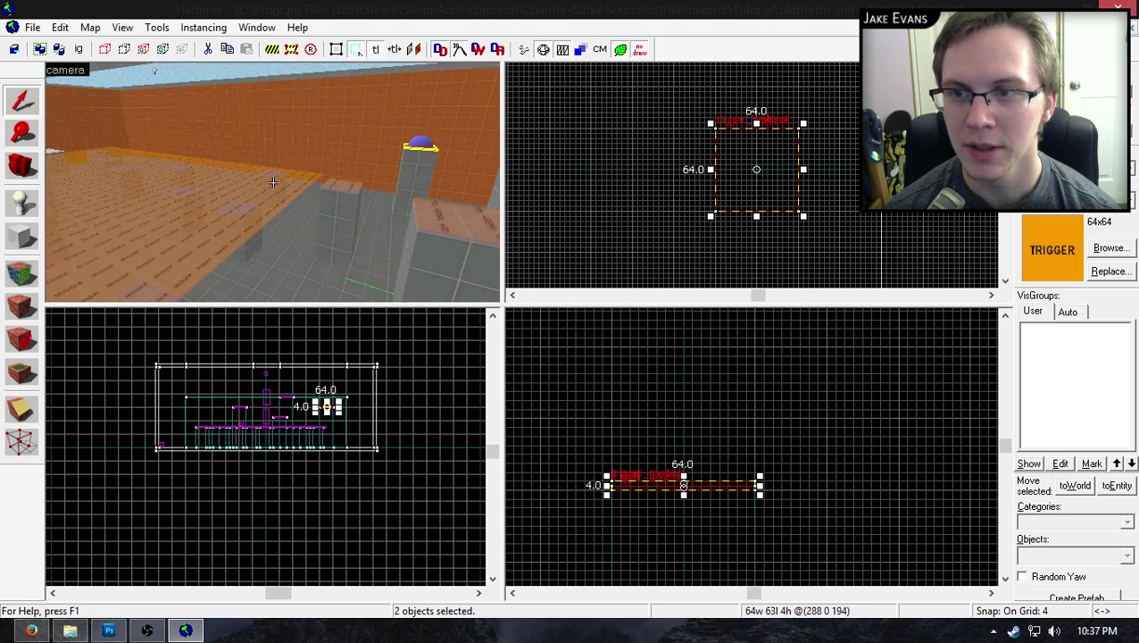
Step: Select the large trigger_teleport together with its trigger_multiple and inspect them from beneath and above
left_click(272, 182)
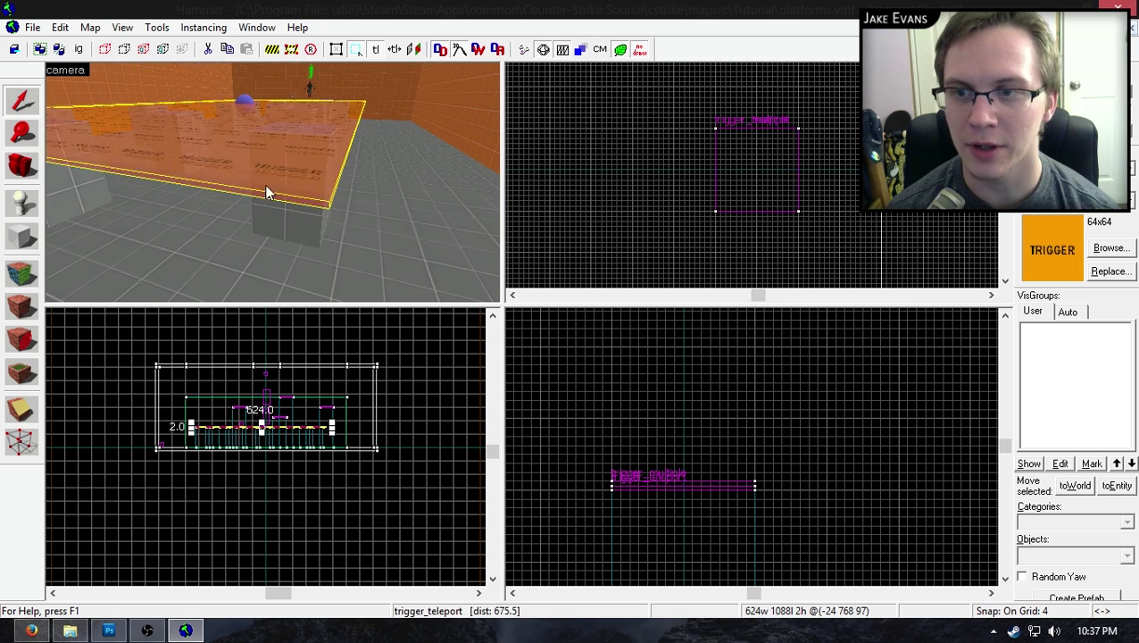
key("w")
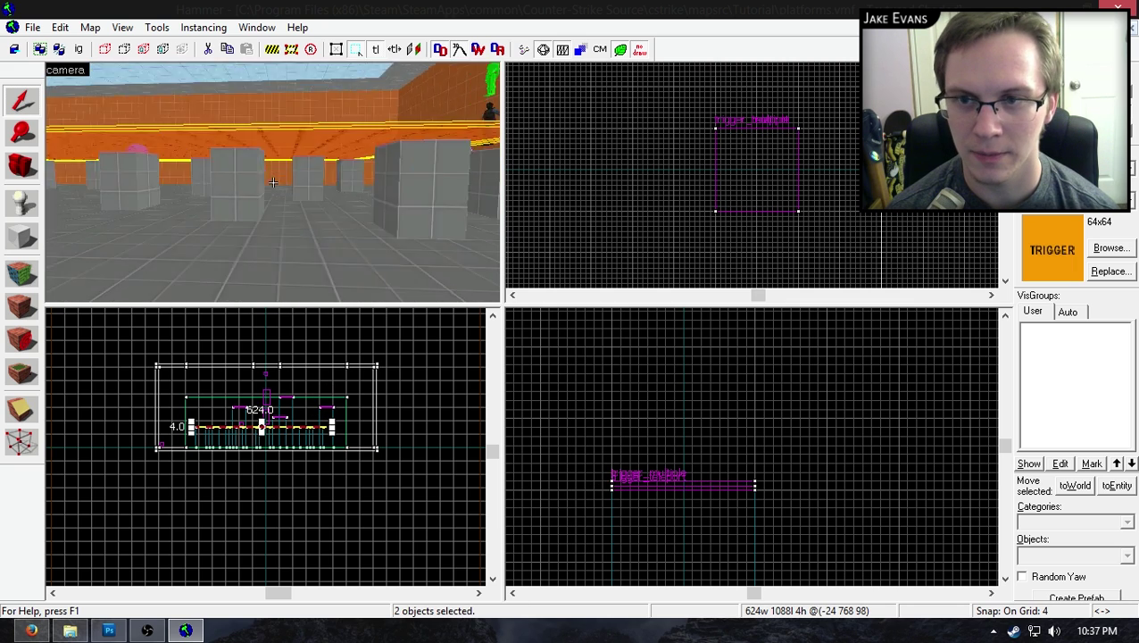
key("w")
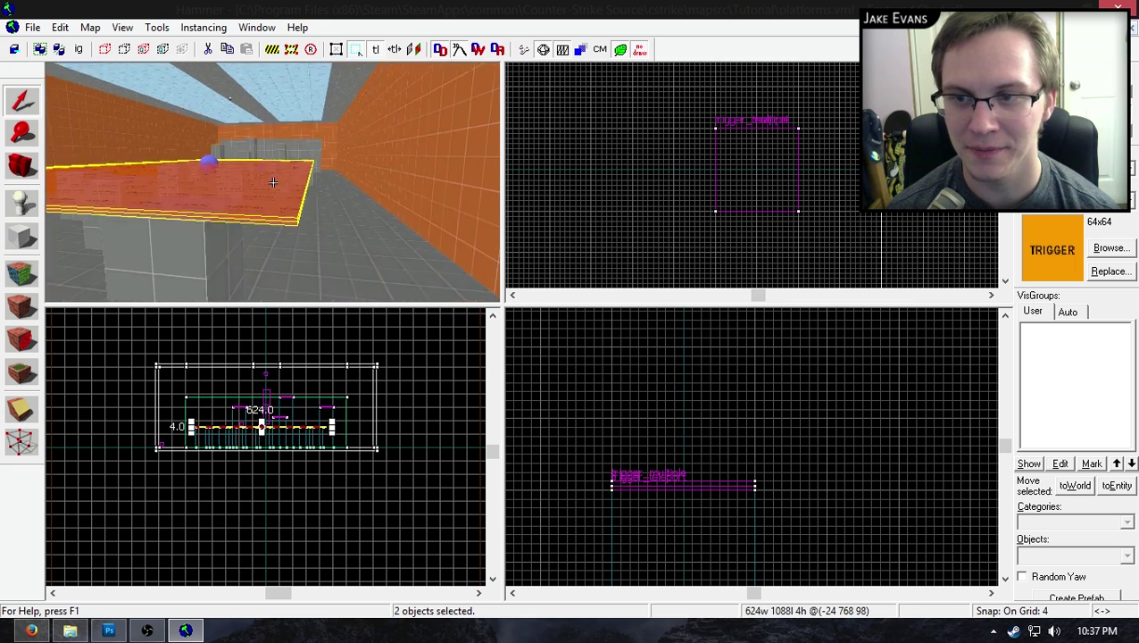
Step: Select the small trigger pair on top of the platform at 64, 128 and inspect it with the surrounding platforms in 3D
key("w")
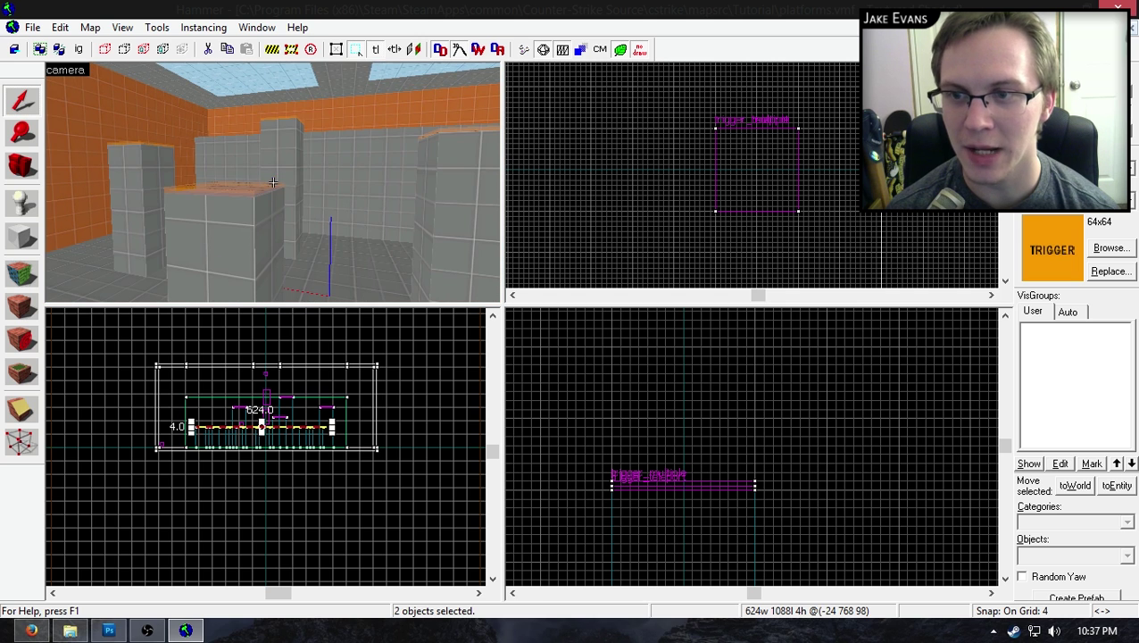
left_click(249, 196, "ctrl")
key("z")
key("w")
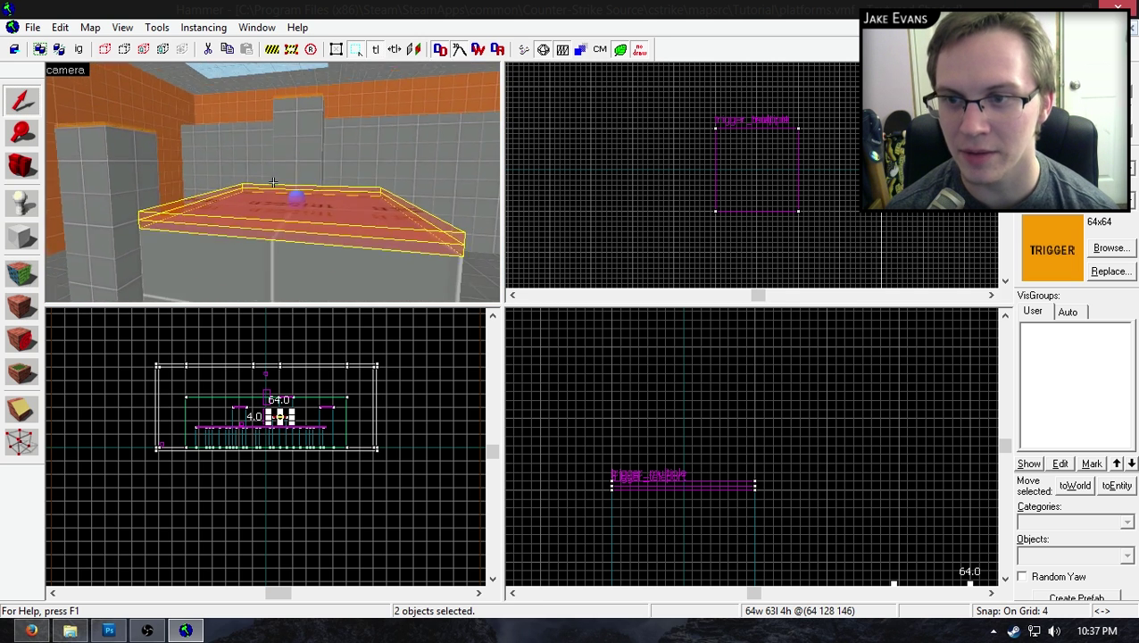
key("s")
key("s")
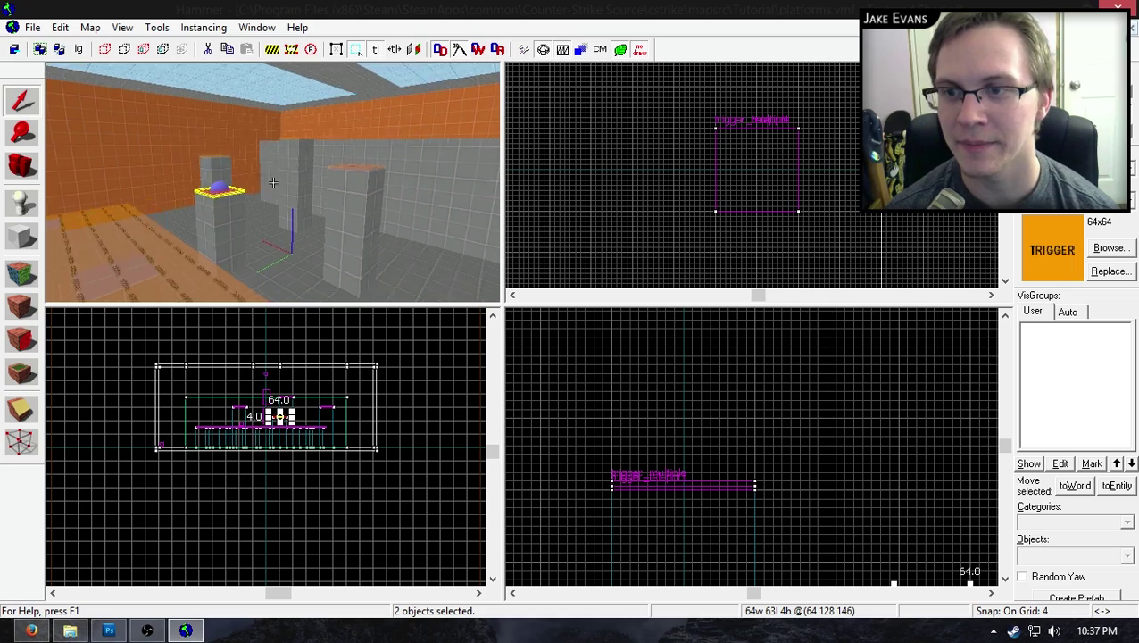
key("w")
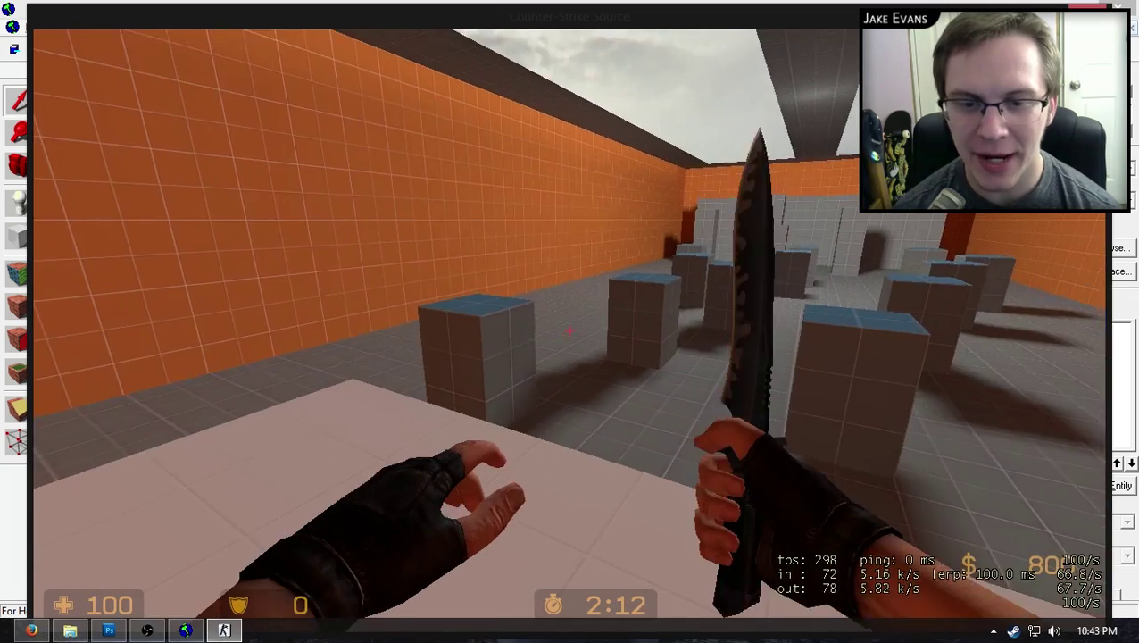
Step: Switch to the map running in Counter-Strike: Source and jump off the white starting platform to test the teleport
key("w")
left_click(570, 331)
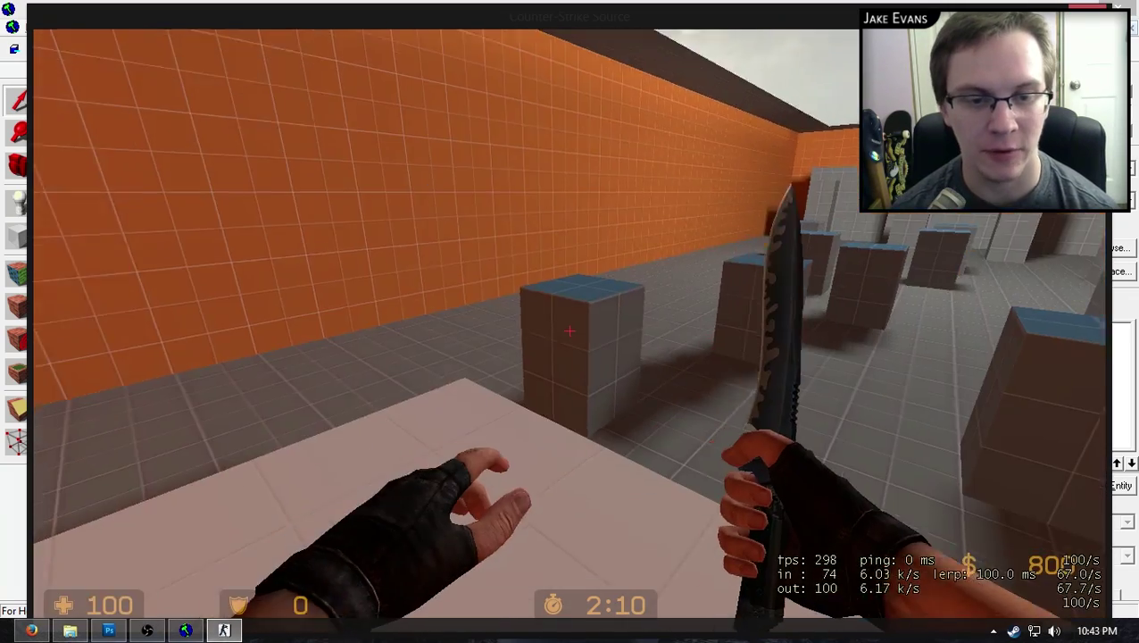
key("w")
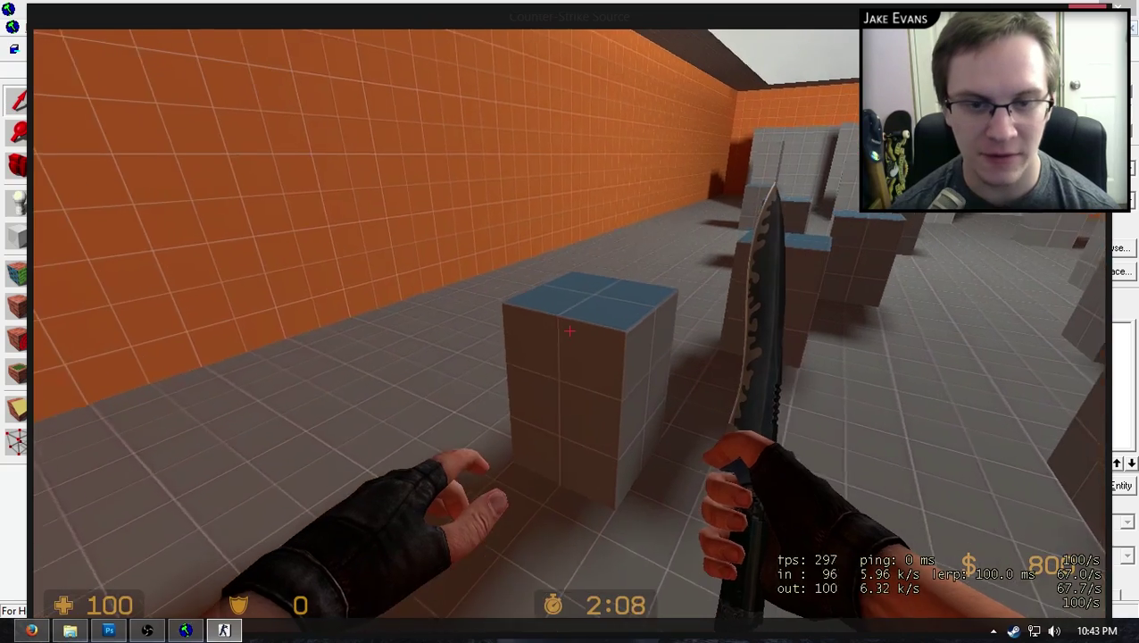
left_click(569, 331)
key("w")
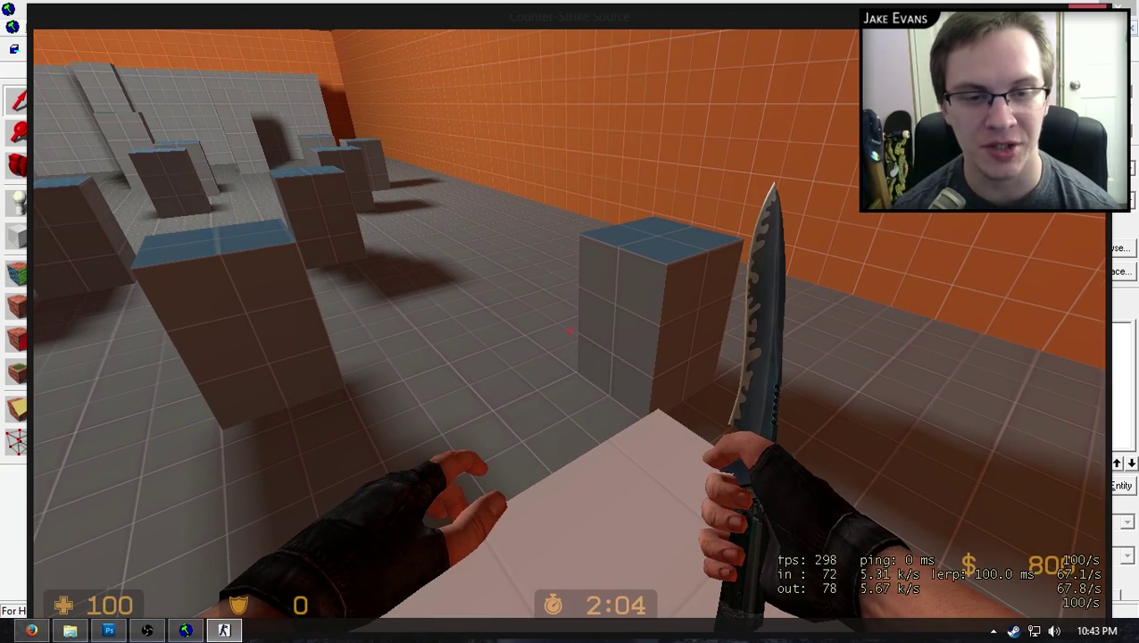
key("w")
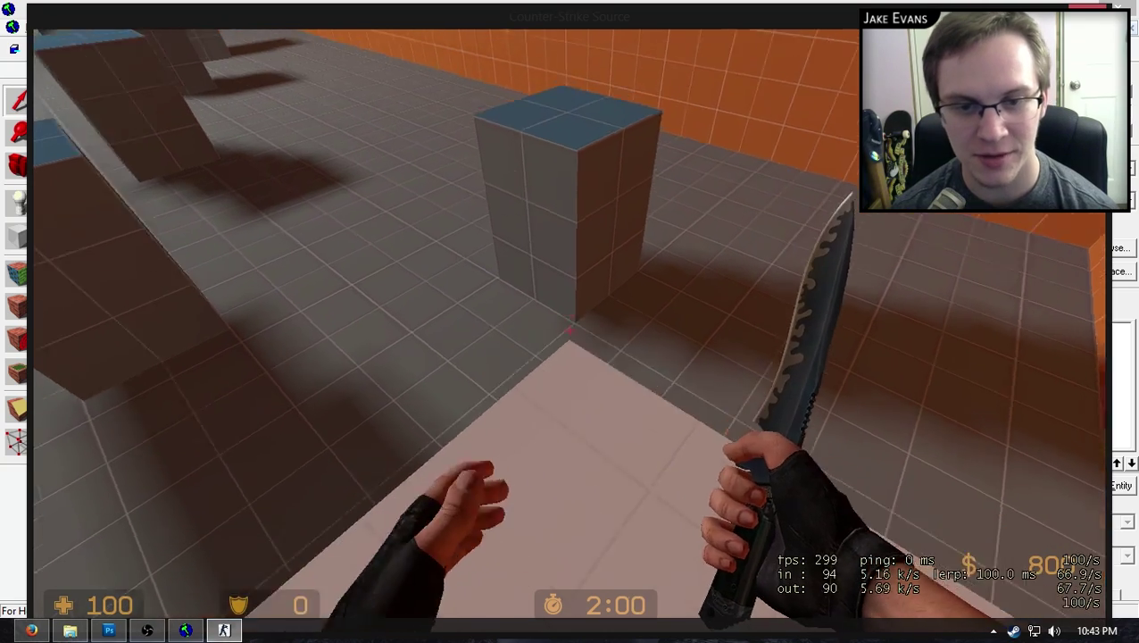
key("w")
key("space")
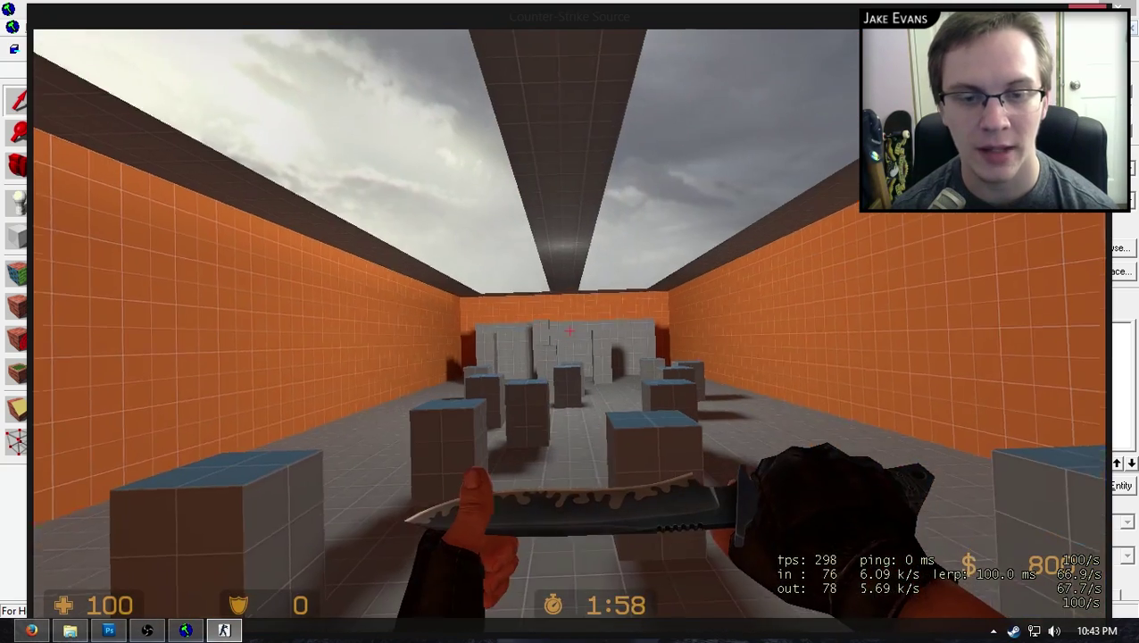
Step: Jump from the white starting platform onto the nearest blue-topped block and step off its edge to test the teleport
key("w")
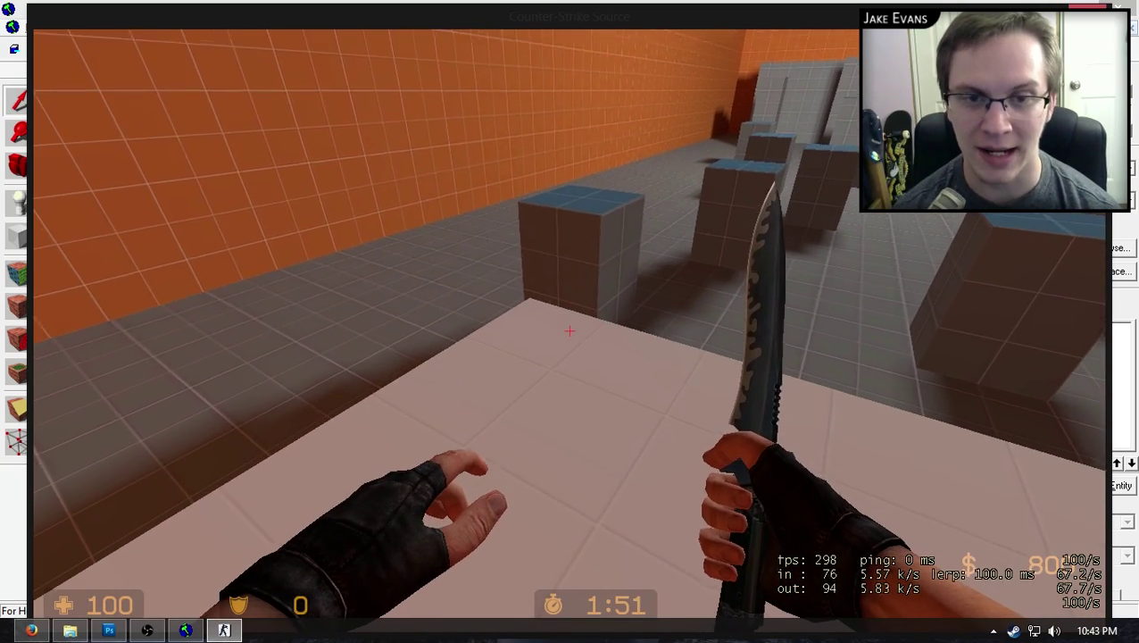
key("w")
key("space")
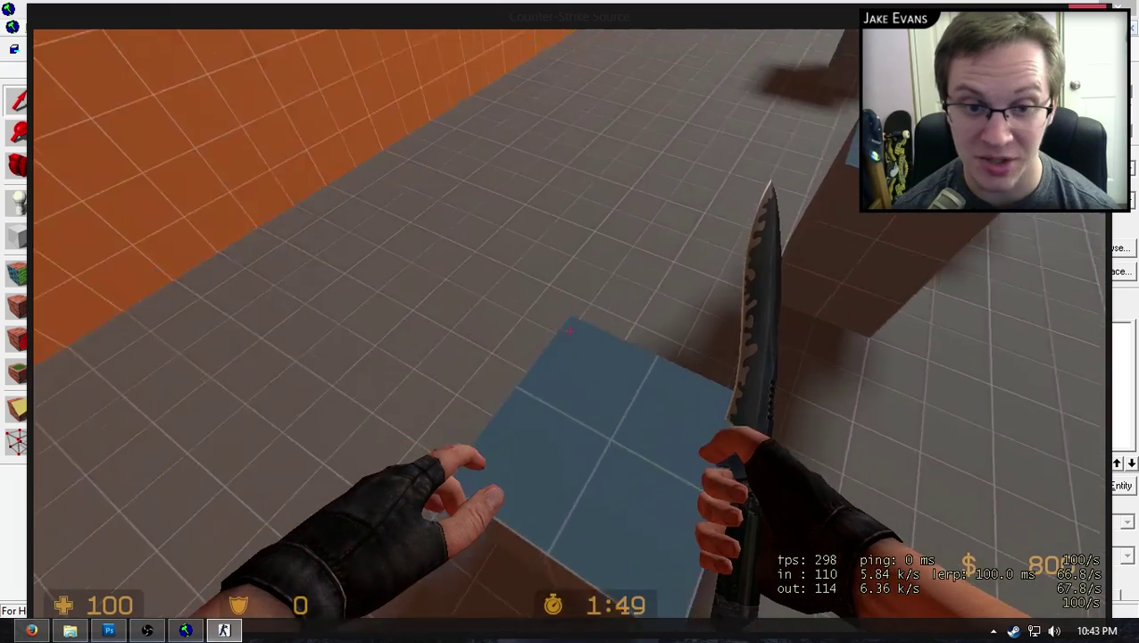
key("w")
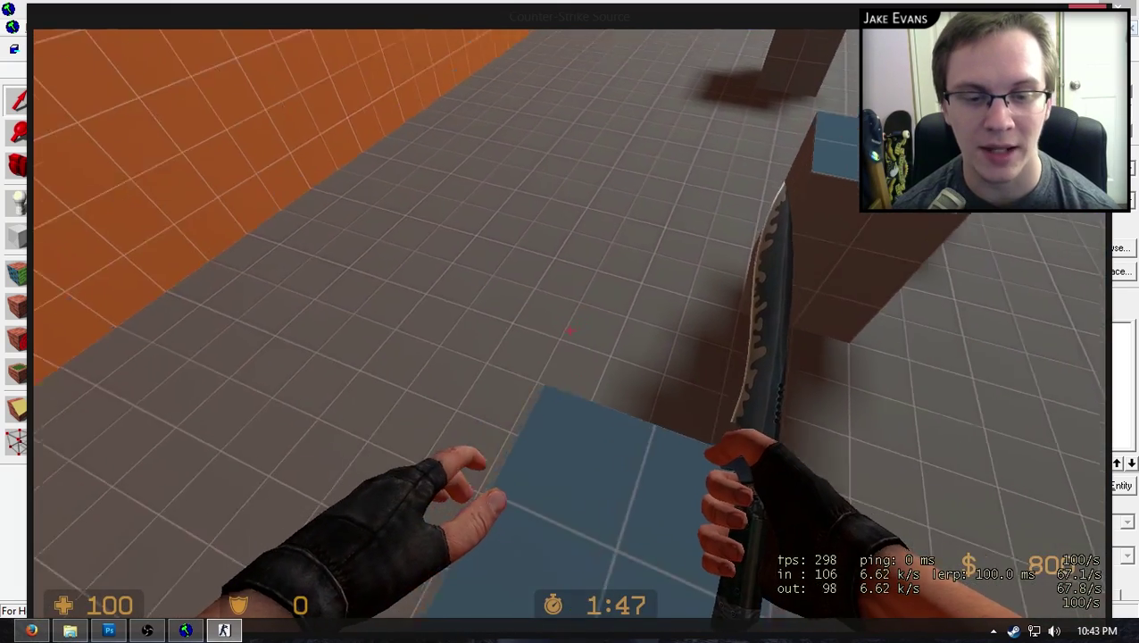
key("w")
key("s")
key("w")
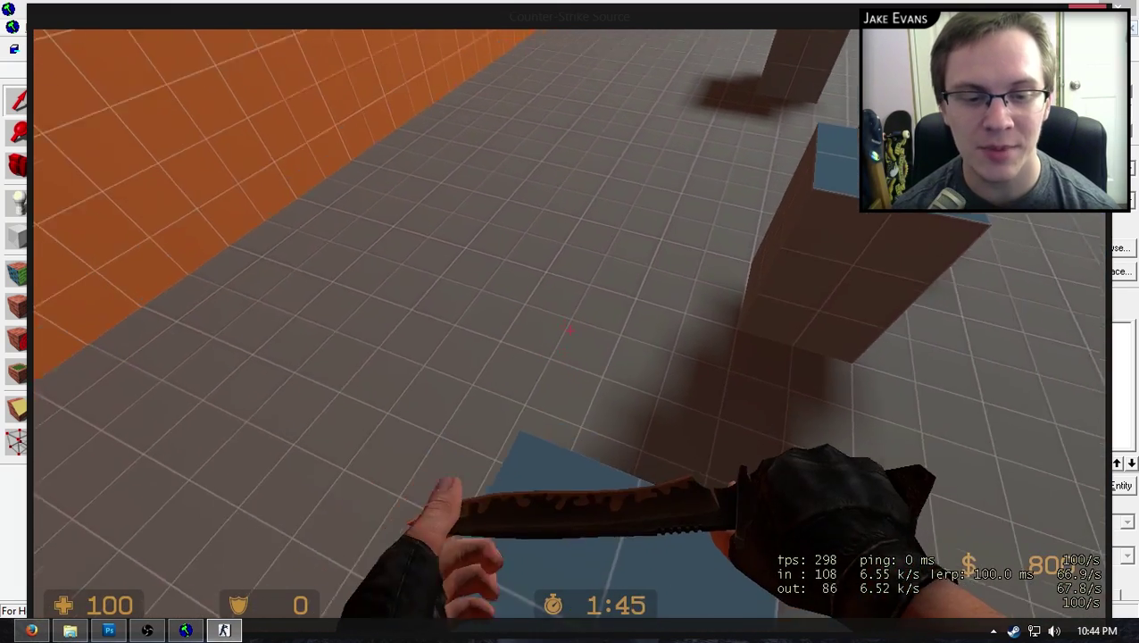
key("s")
key("w")
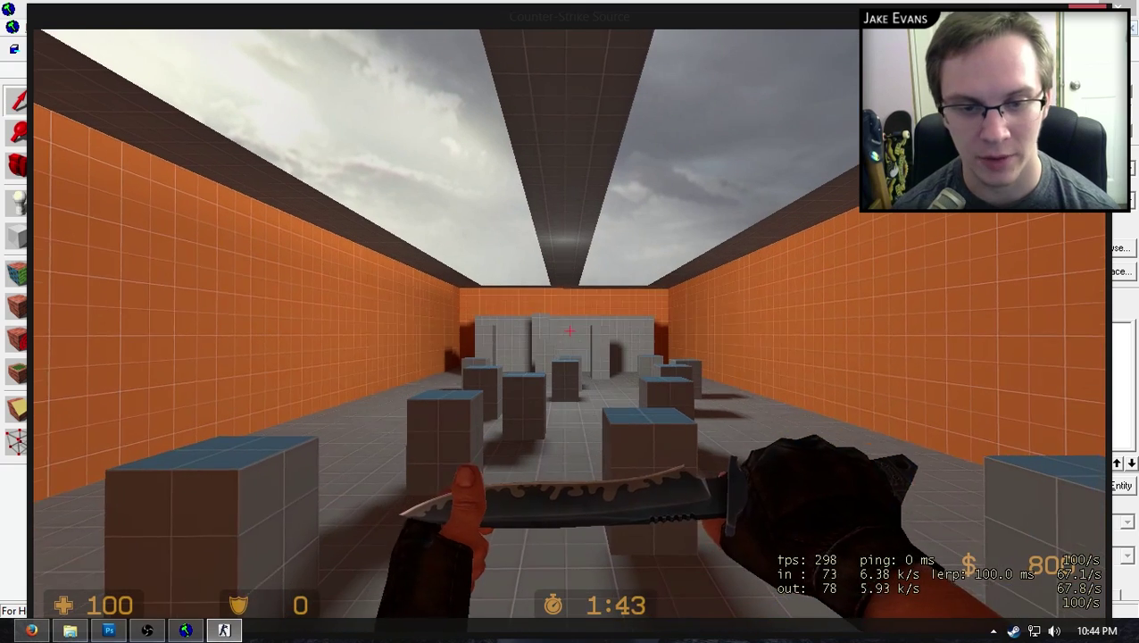
left_click(570, 330)
key("s")
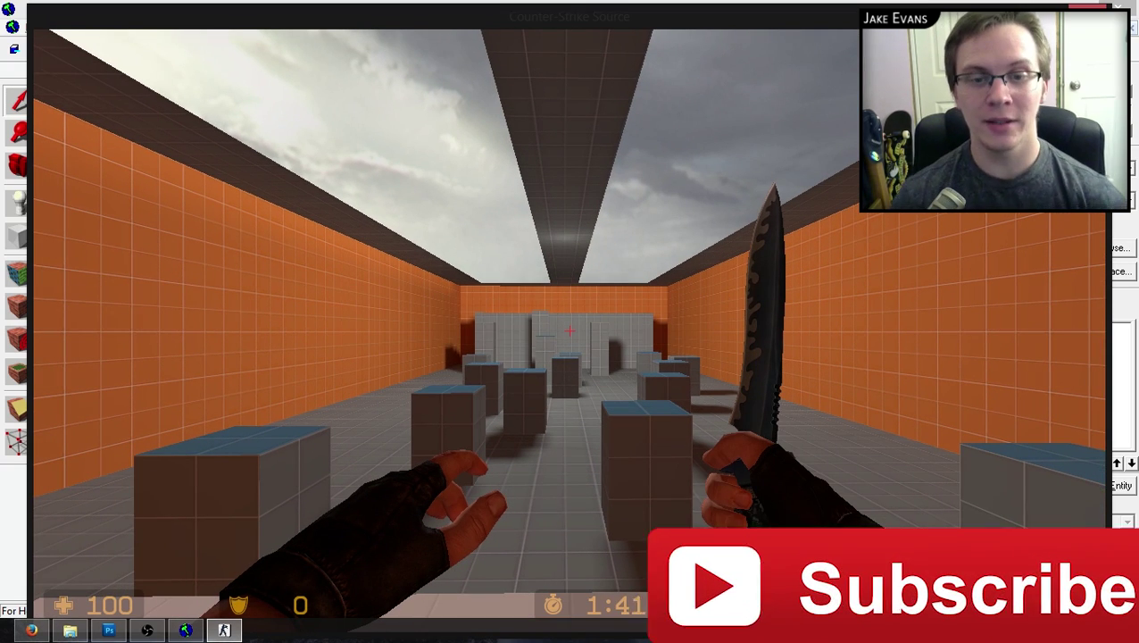